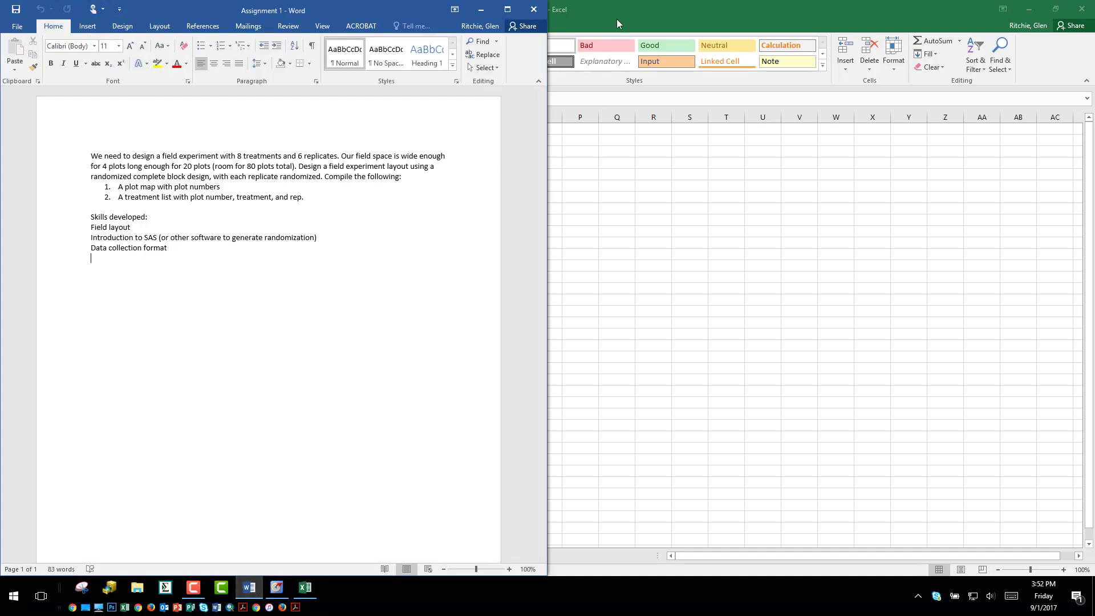
Snap the Book1 Excel window beside the Word assignment and dismiss the Java update notification
click(626, 2)
key(super+Right)
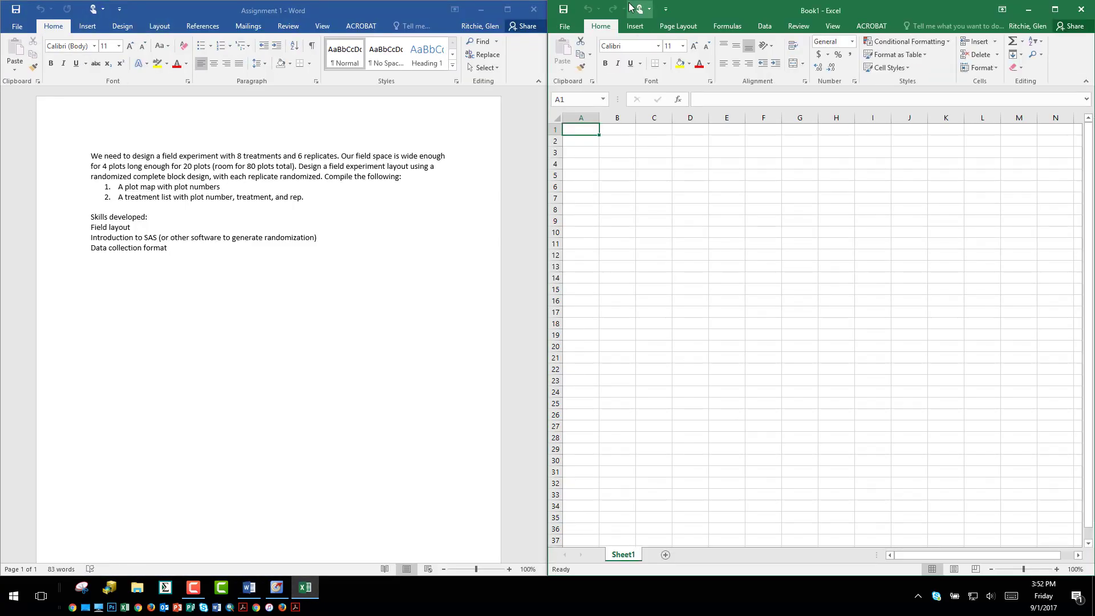
click(243, 359)
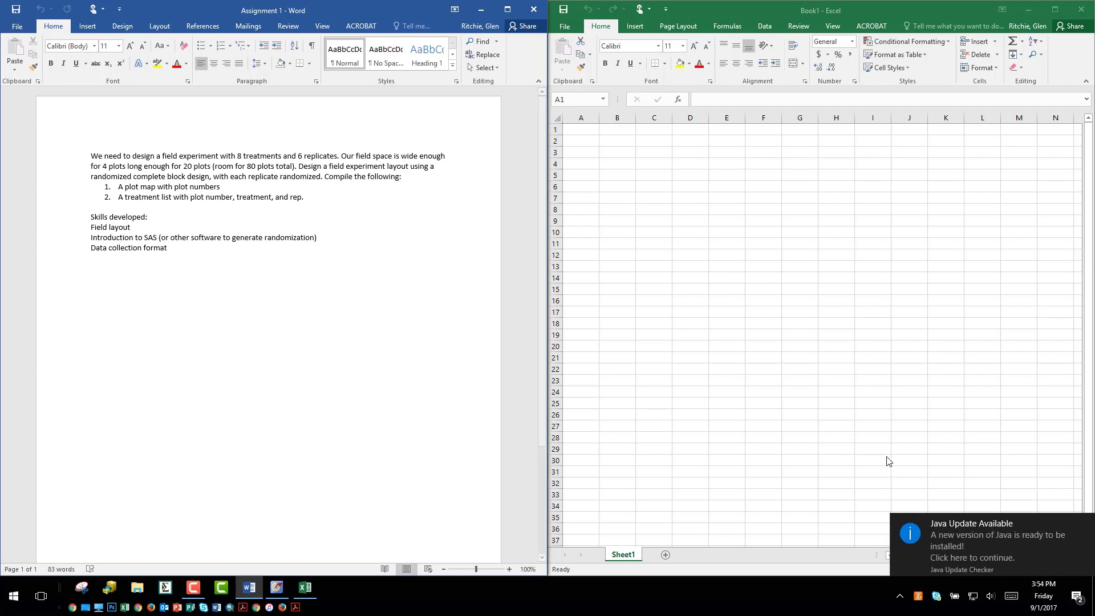
click(1085, 528)
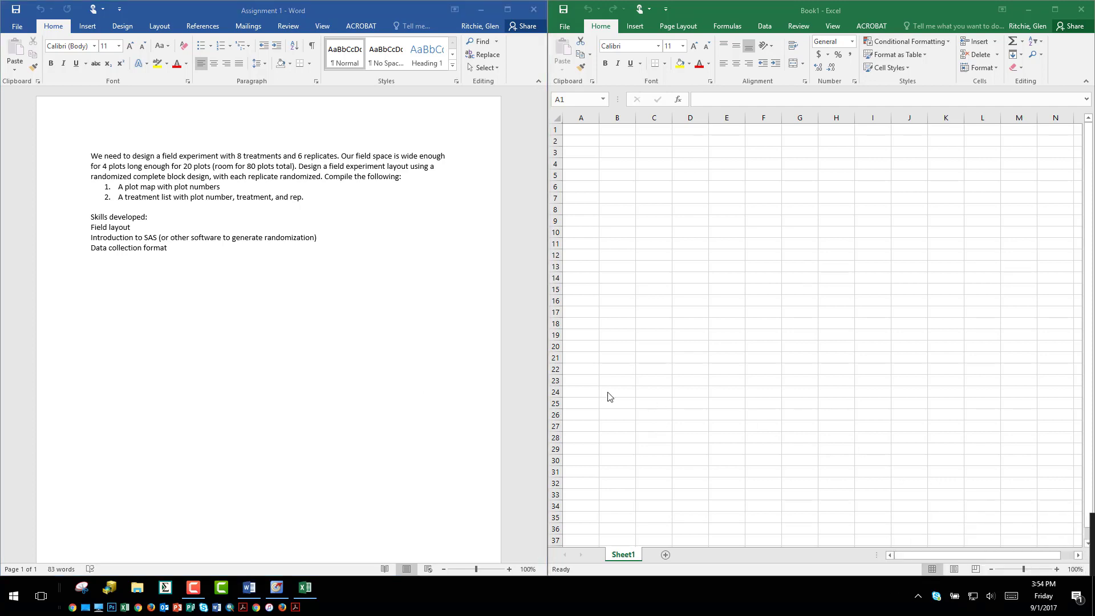
click(413, 349)
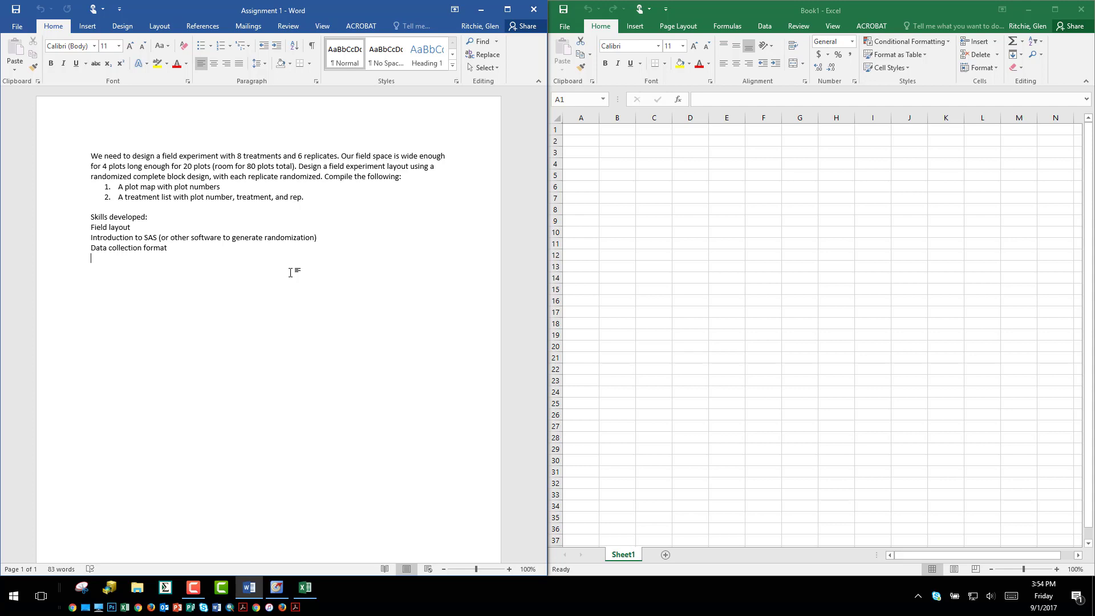
Apply outline and inside borders to A1:D20 of the Excel sheet and narrow columns A to D
click(585, 129)
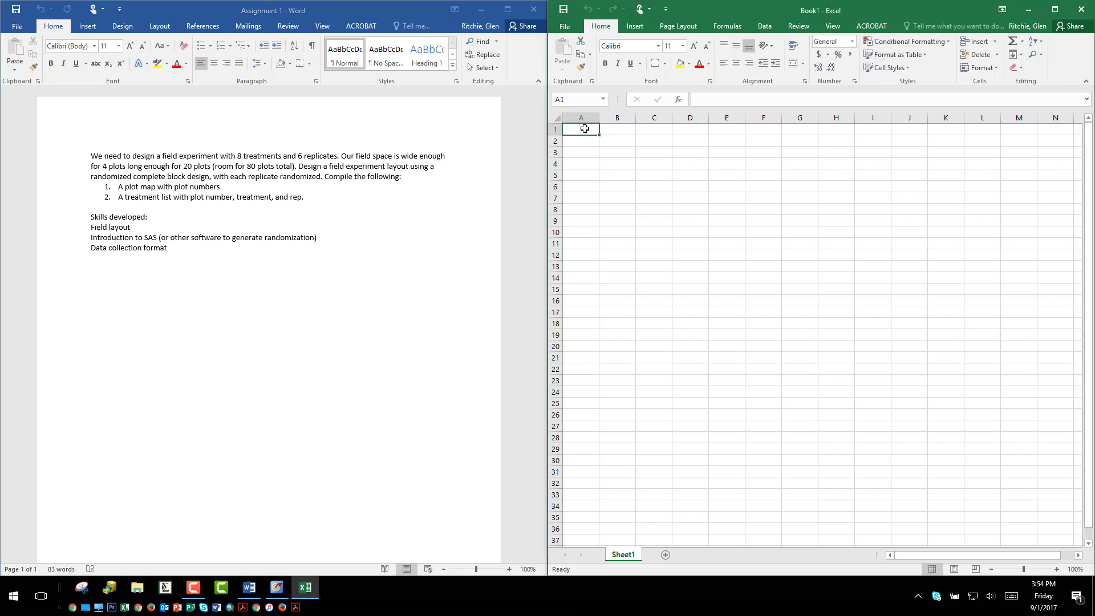
drag(585, 129, 680, 346)
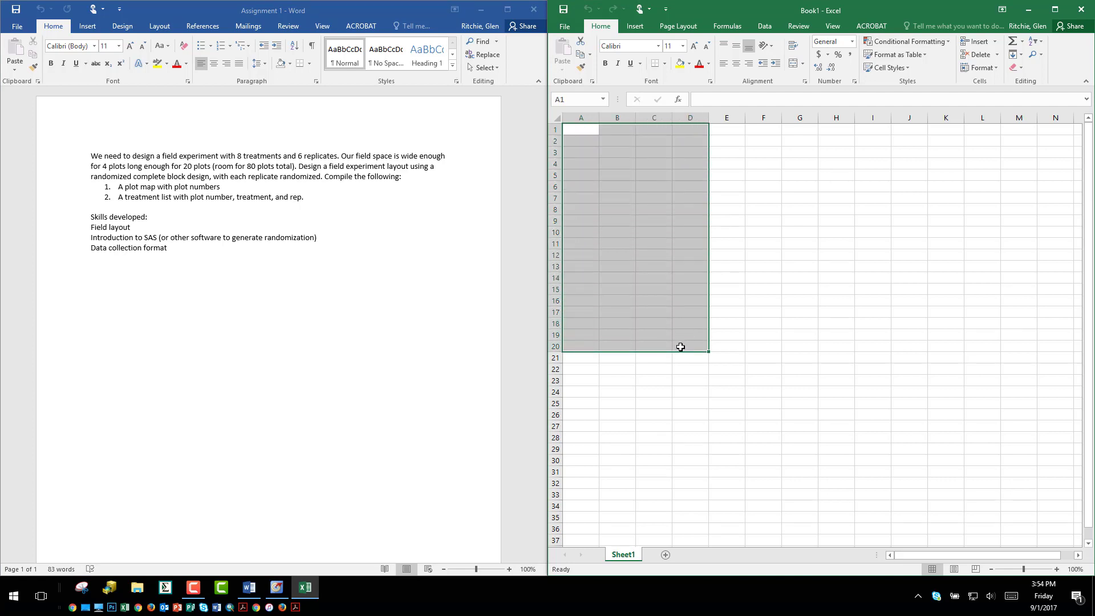
right_click(638, 246)
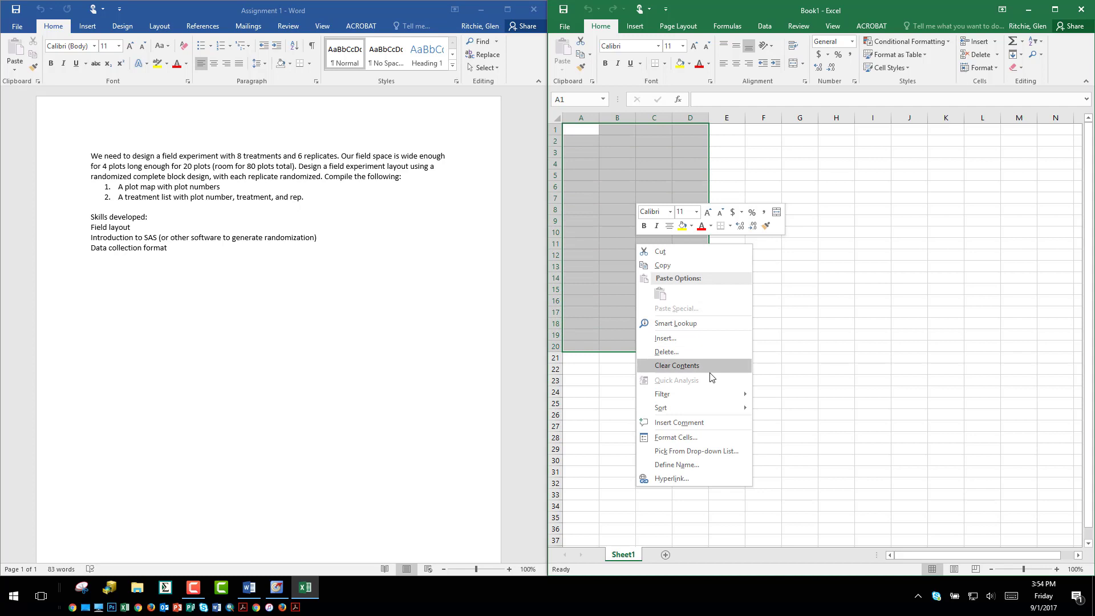
click(668, 438)
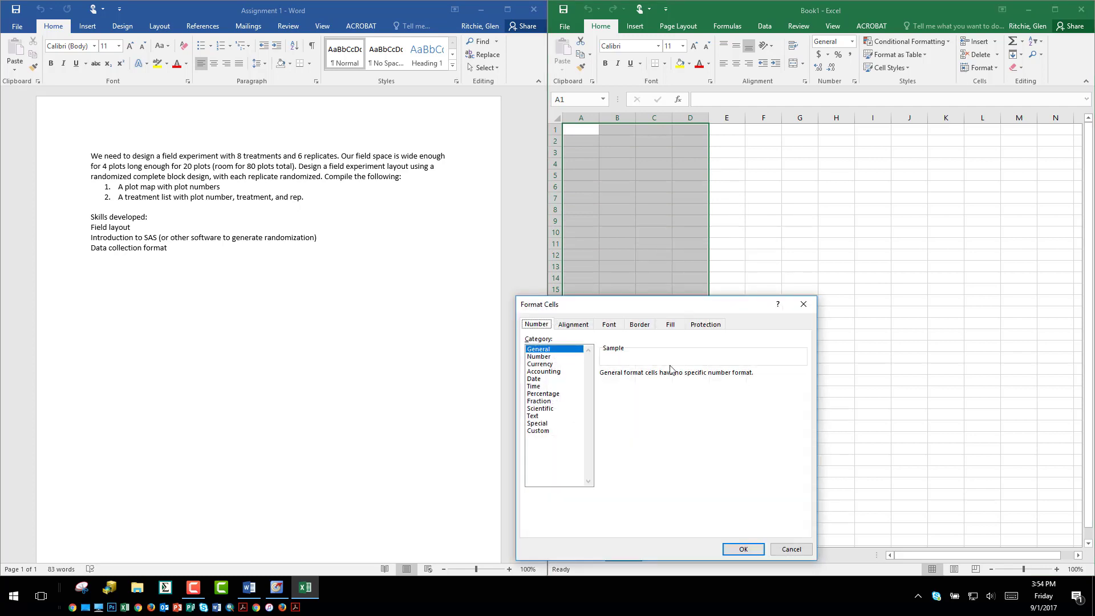
click(637, 326)
click(676, 357)
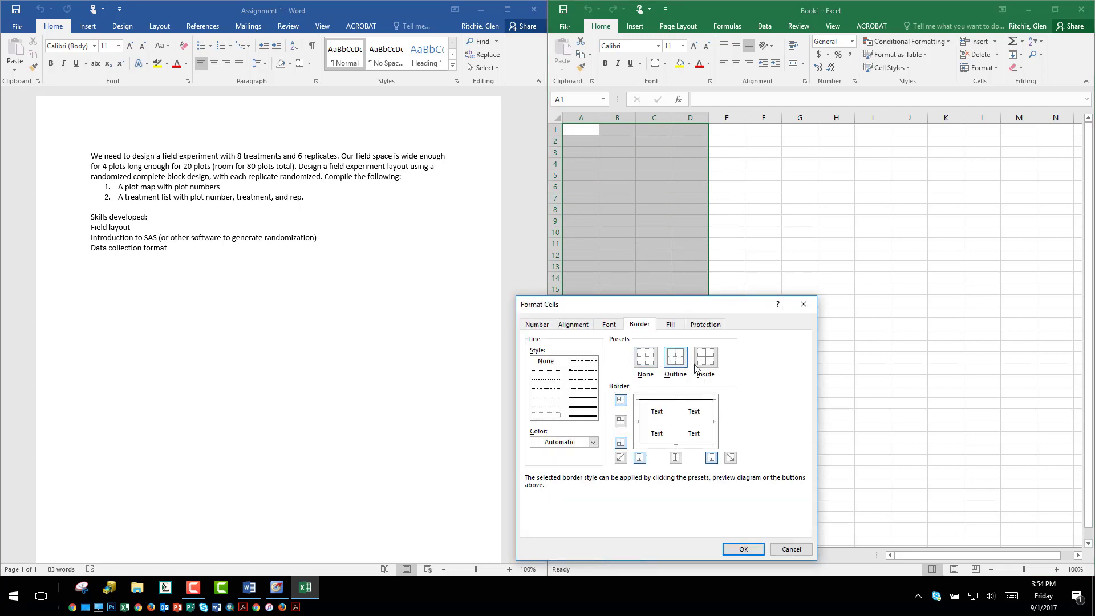
click(706, 357)
click(743, 549)
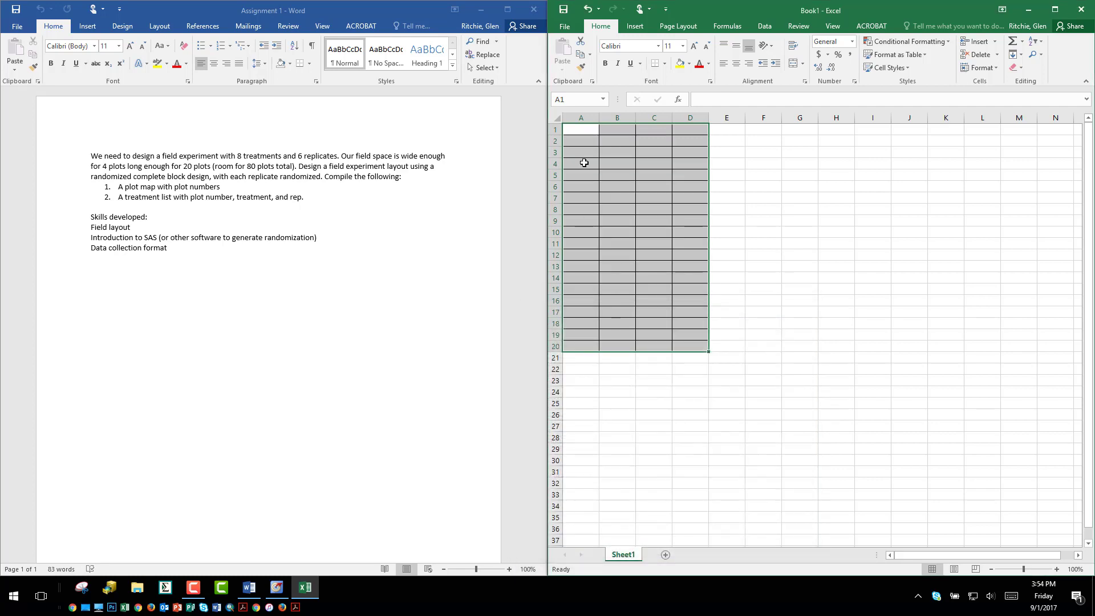
drag(583, 118, 702, 118)
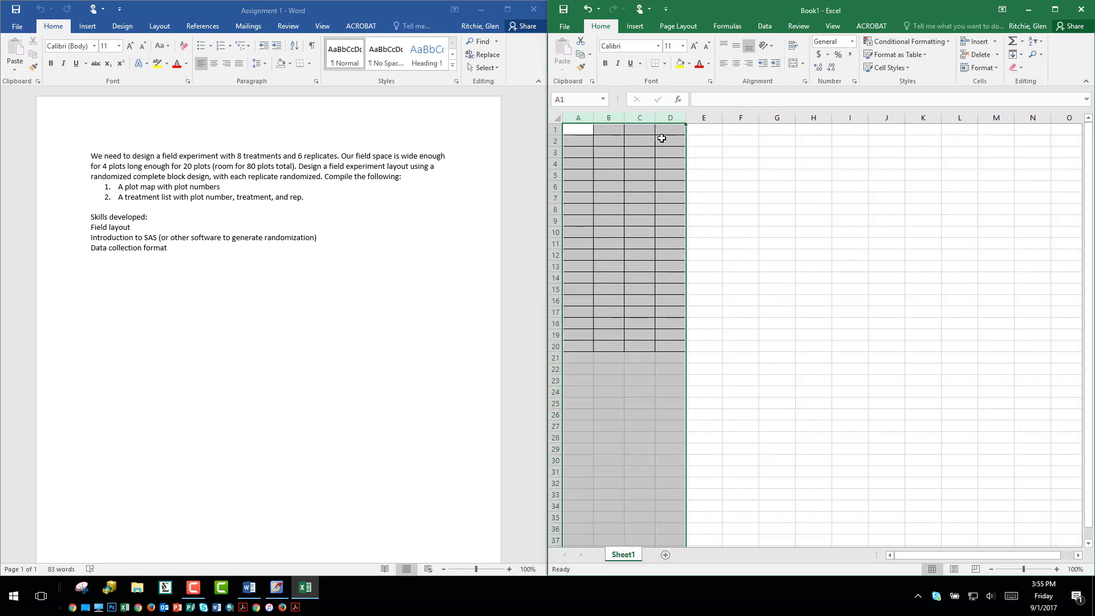
Copy the bordered plot grid A1:D20 and paste it at F1 and at K1
drag(578, 129, 668, 340)
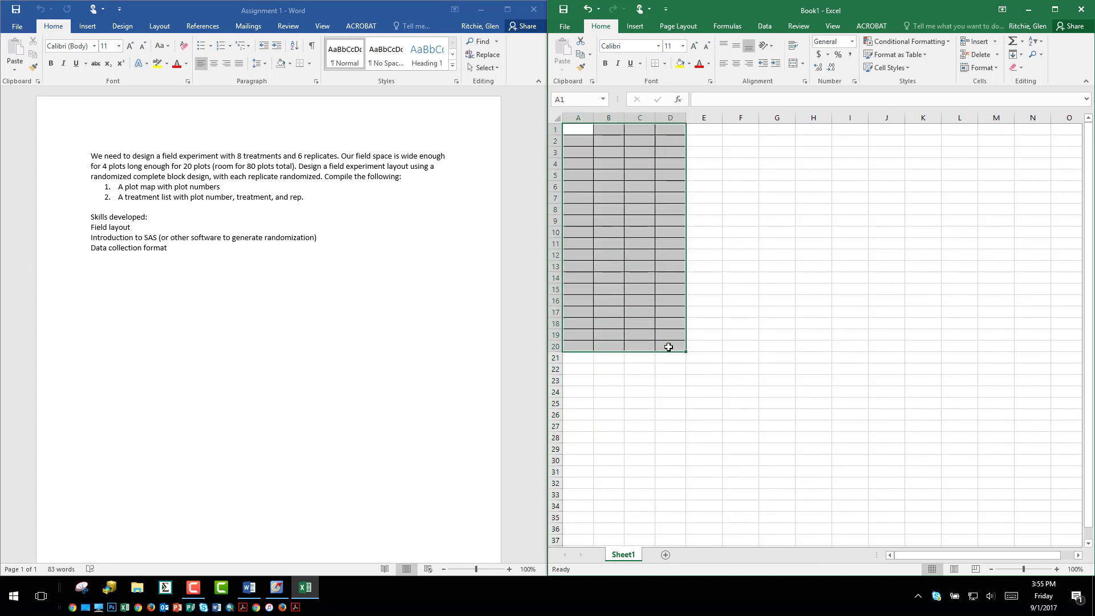
key(ctrl+c)
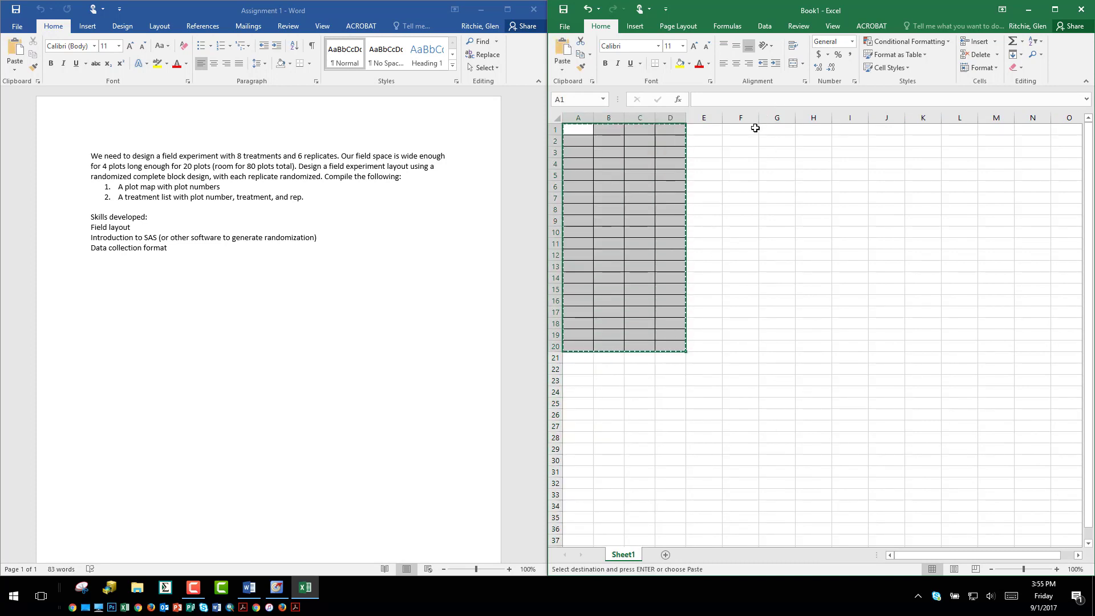
click(748, 130)
key(ctrl+v)
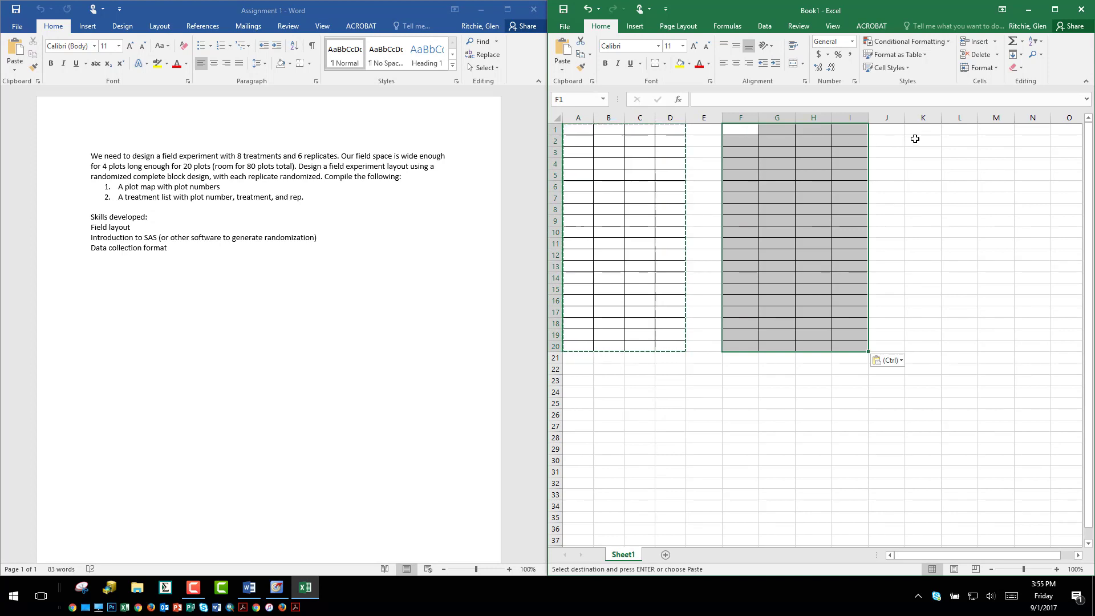
click(938, 126)
key(ctrl+v)
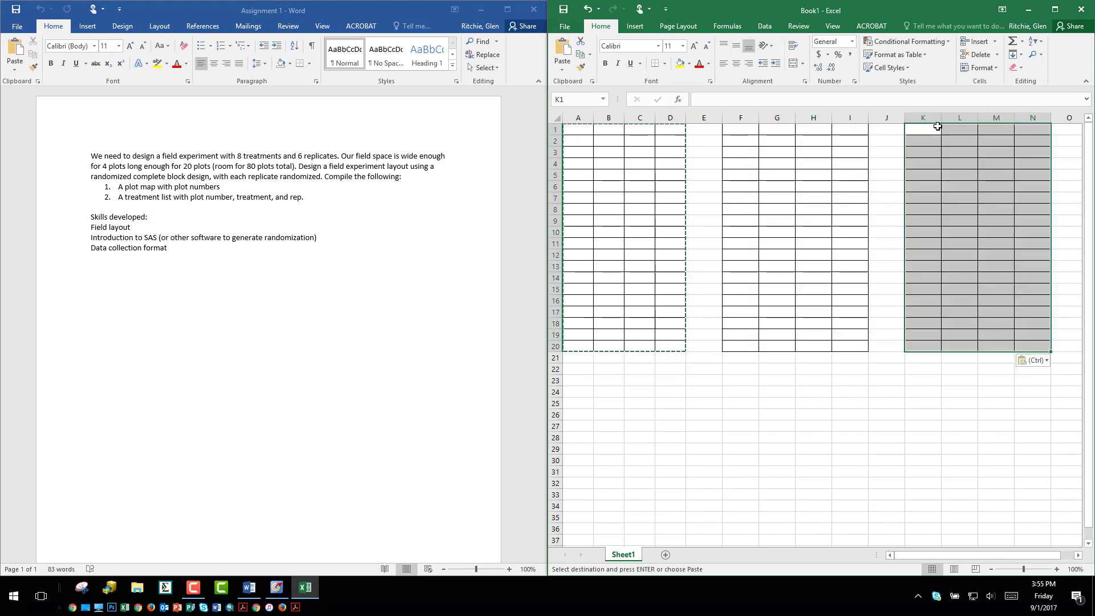
Narrow columns A through N to one uniform width so all three grids fit in view
drag(583, 118, 1047, 119)
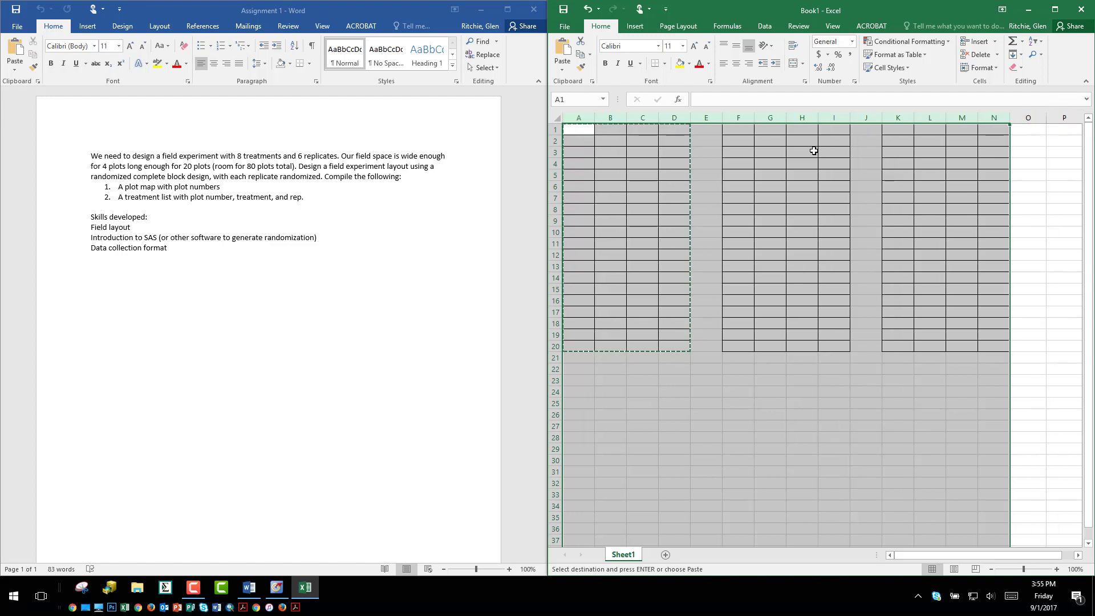
click(813, 149)
click(571, 133)
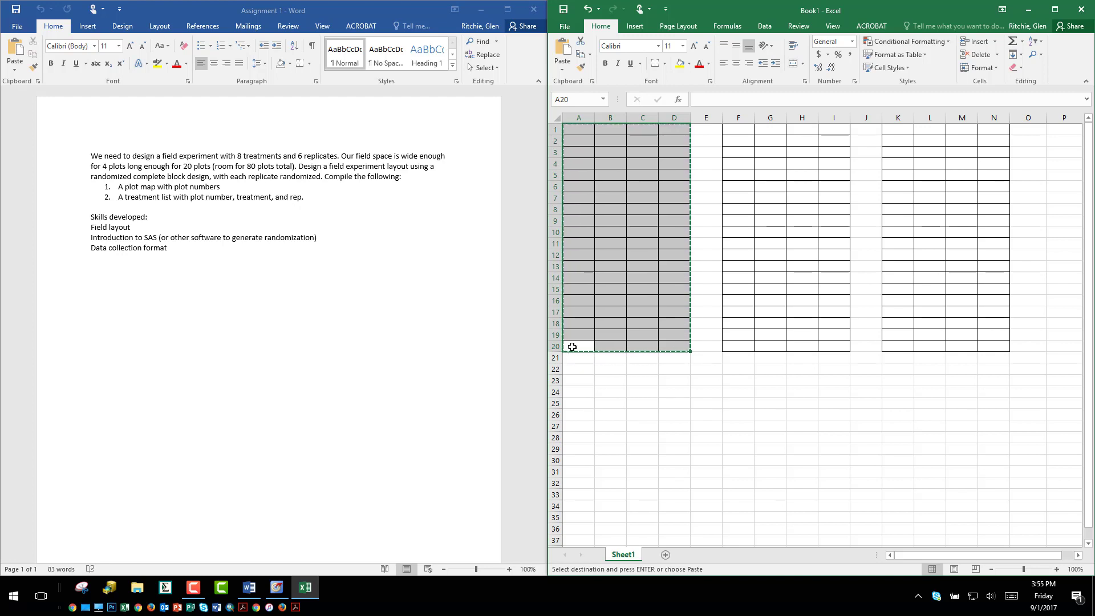
Enter the note "Replicate = 100s" in cell A24 below the first grid
click(572, 388)
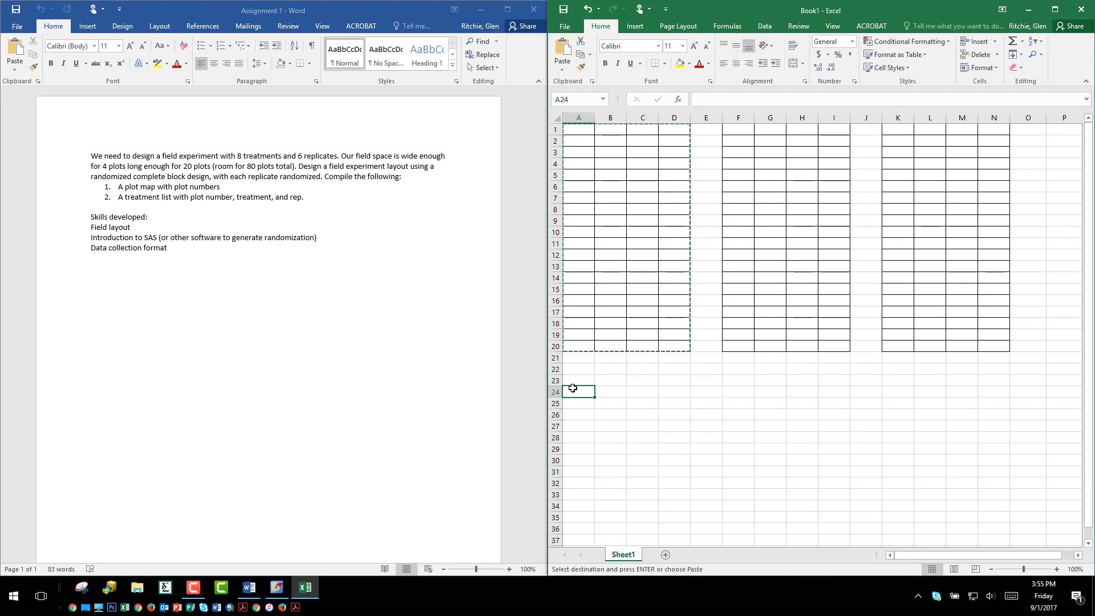
text(Replic)
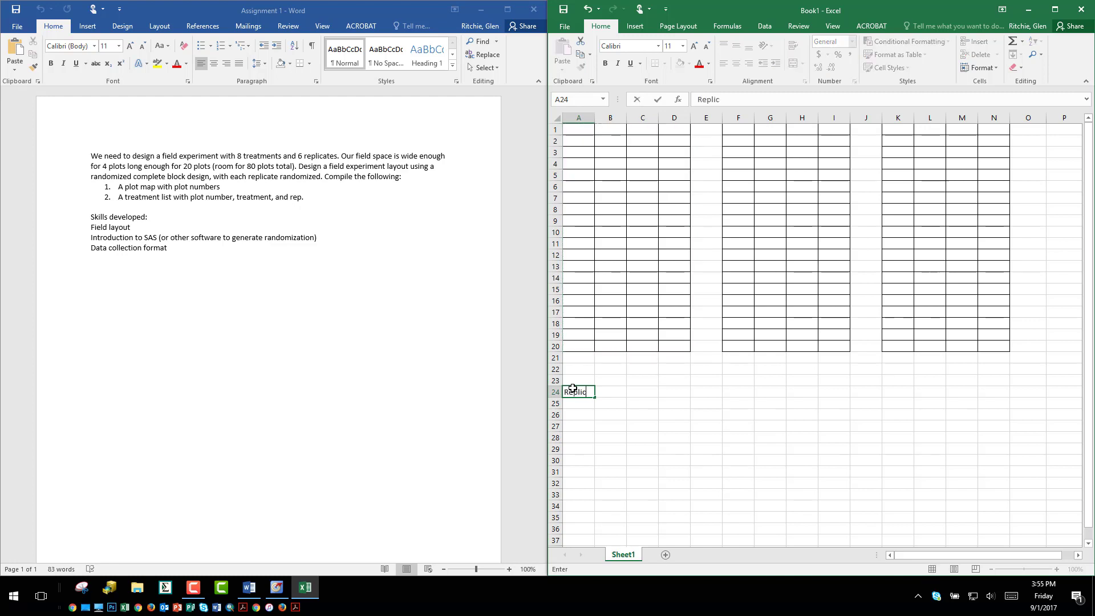
text(ate = 100s)
key(Return)
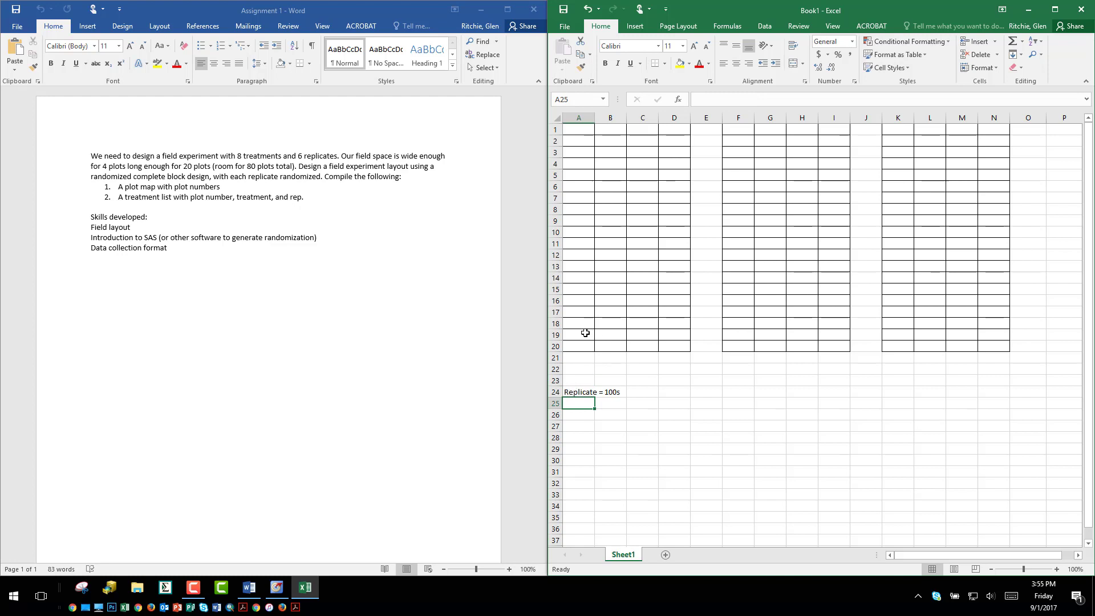
Fill A19:D20 with 1 and A17:D18 with 2 to mark the first two replicates
drag(580, 334, 675, 349)
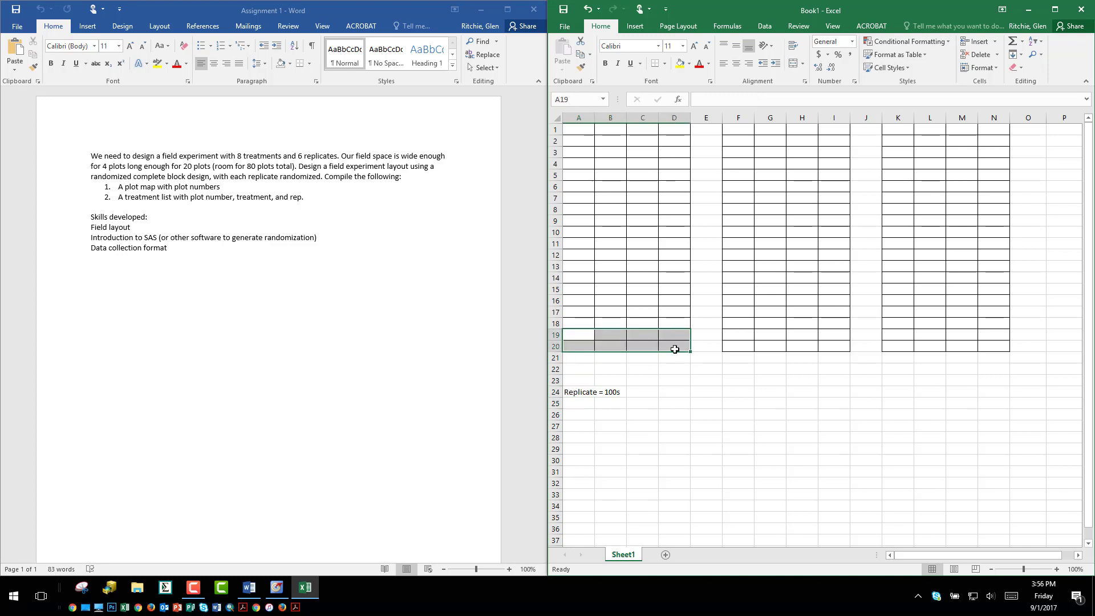
text(1)
key(ctrl+Return)
drag(571, 310, 671, 325)
key(ctrl+Return)
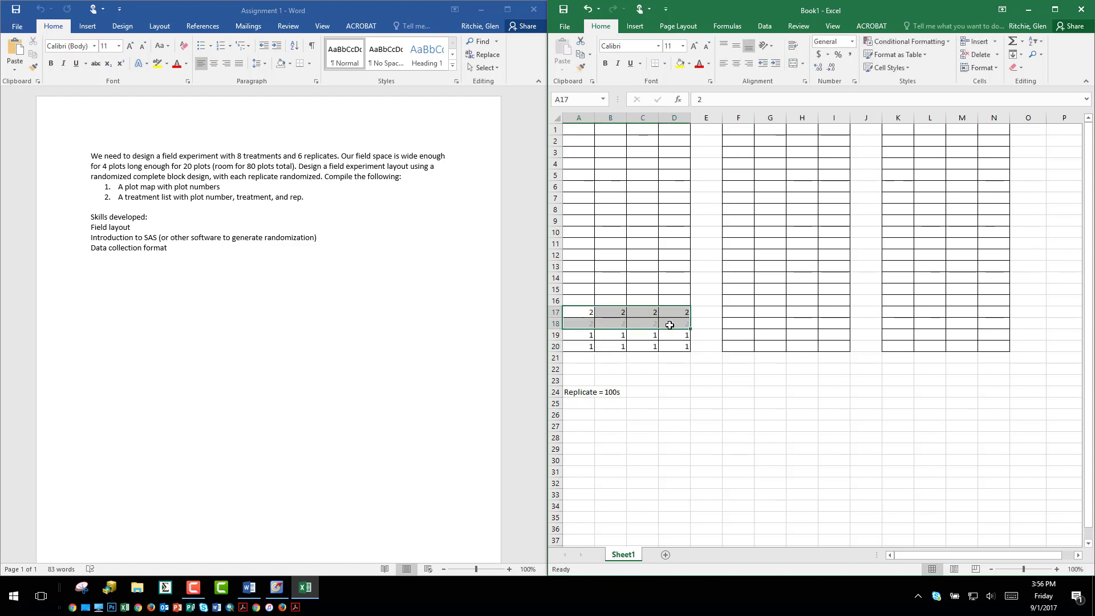
click(581, 287)
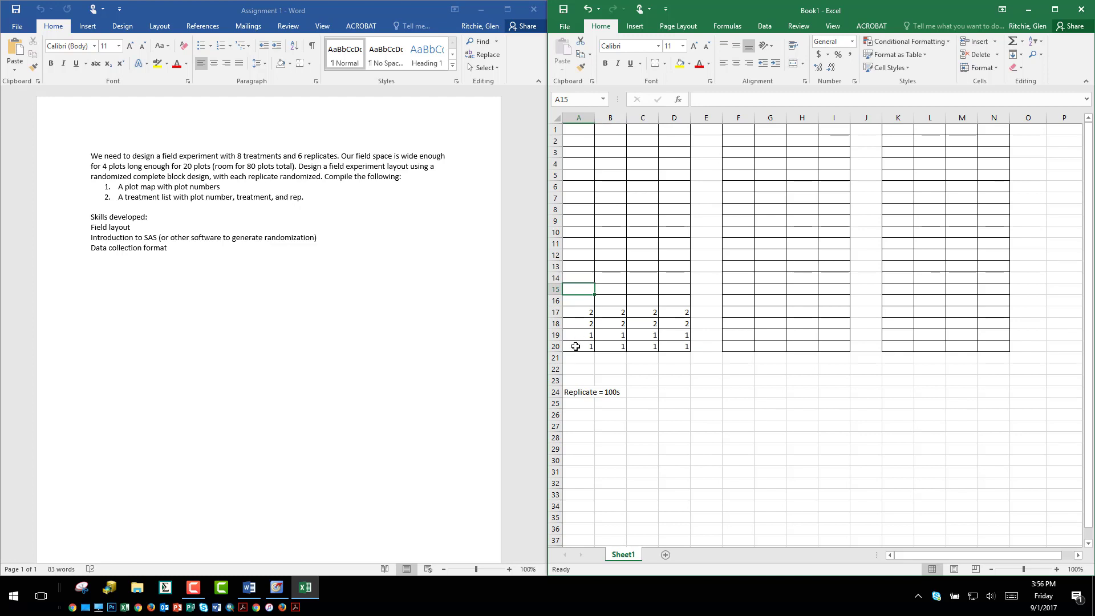
click(576, 347)
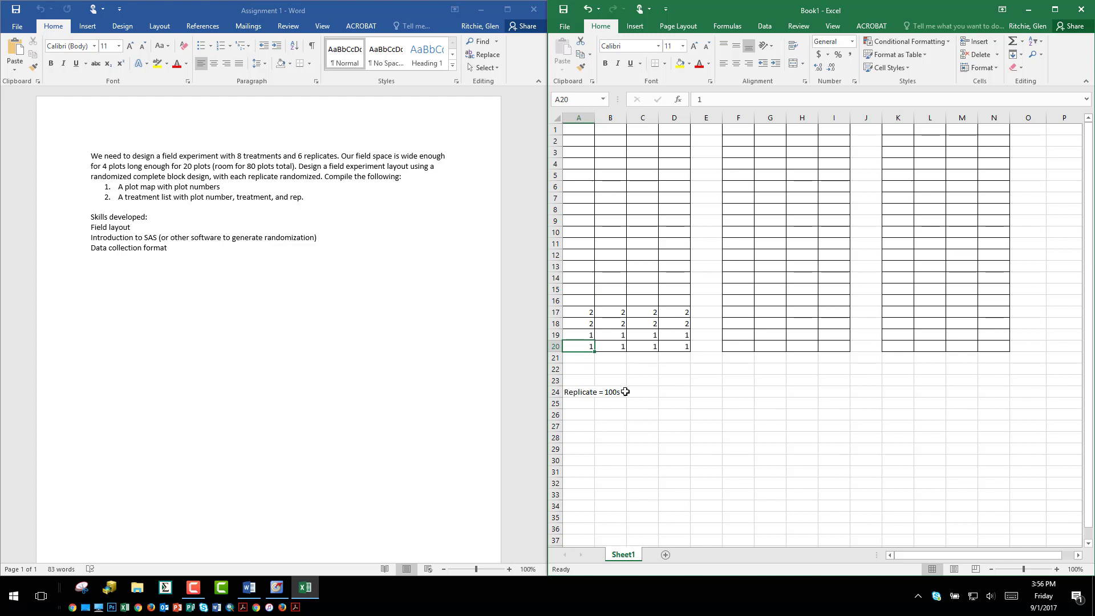
drag(586, 346, 676, 336)
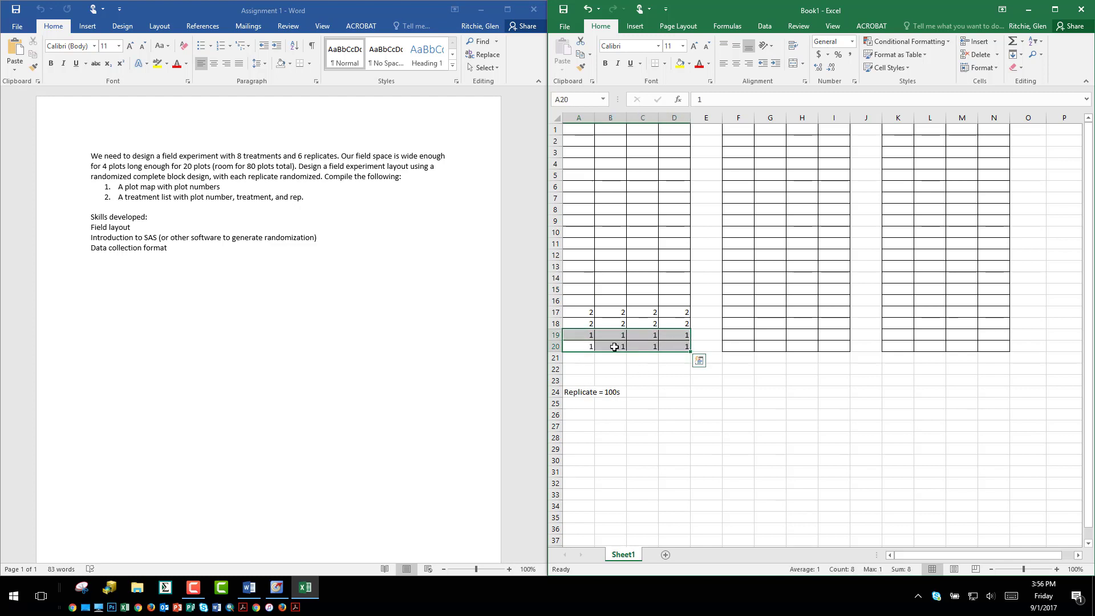
Enter plot number 101 in A20, set B20 to =A20+1 and fill the formula through D20
click(583, 346)
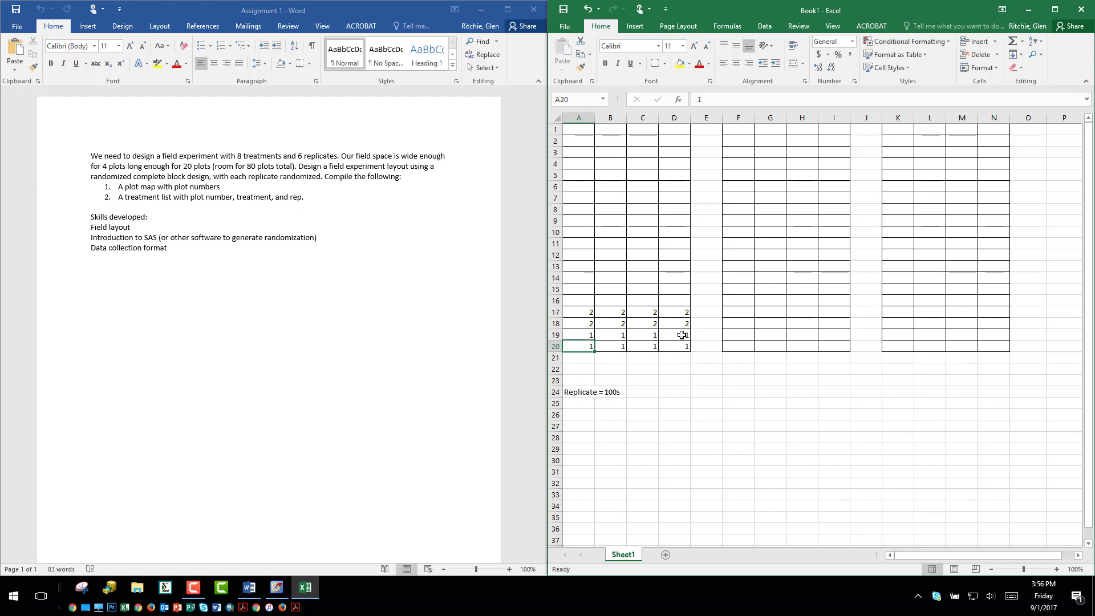
text(101)
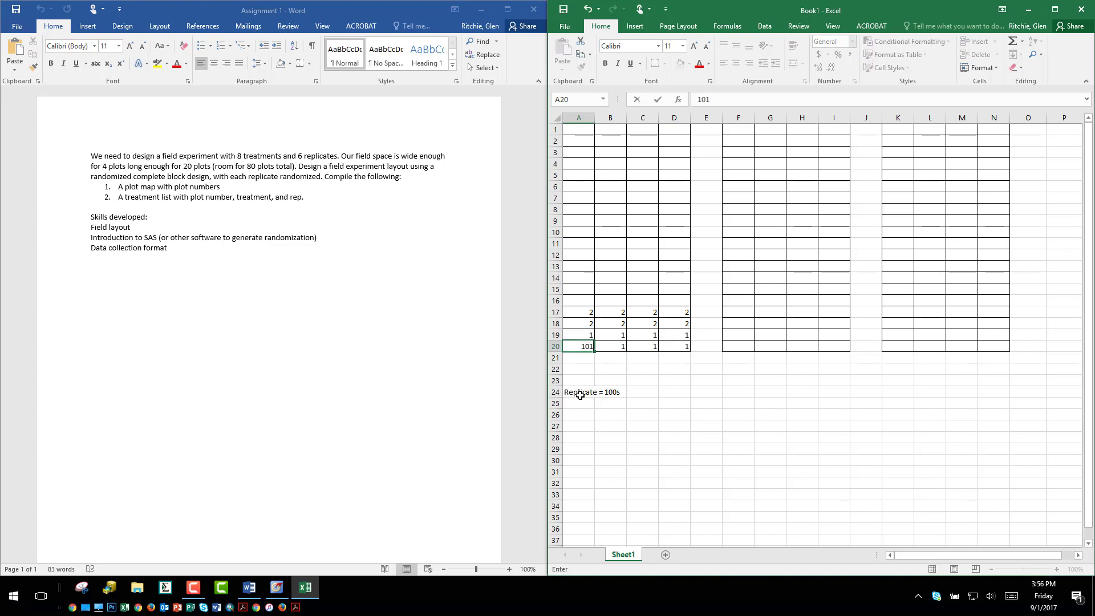
key(Tab)
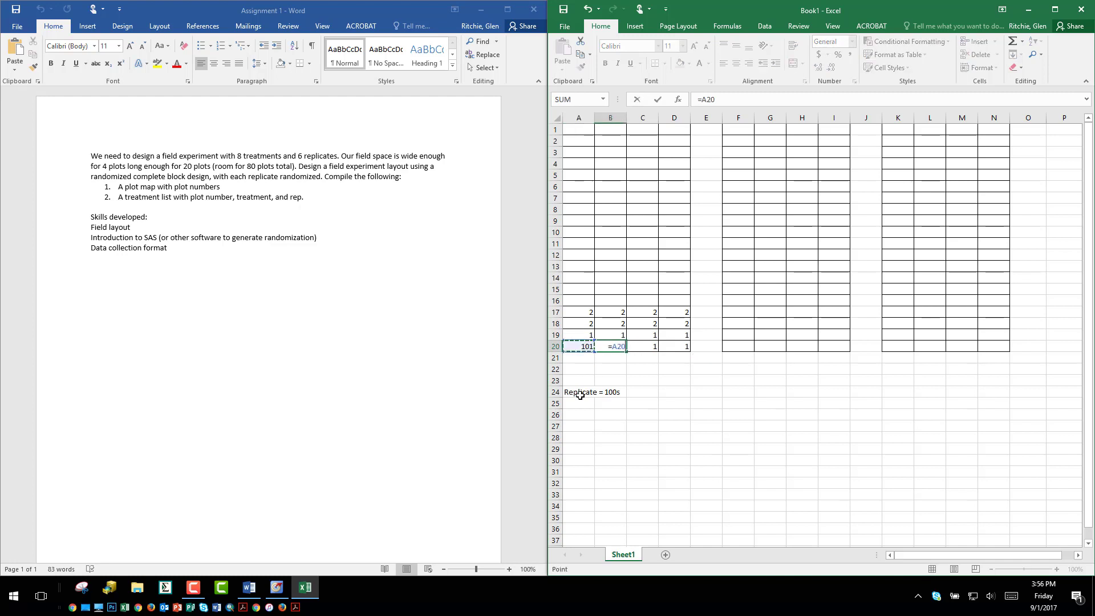
text(102)
key(Return)
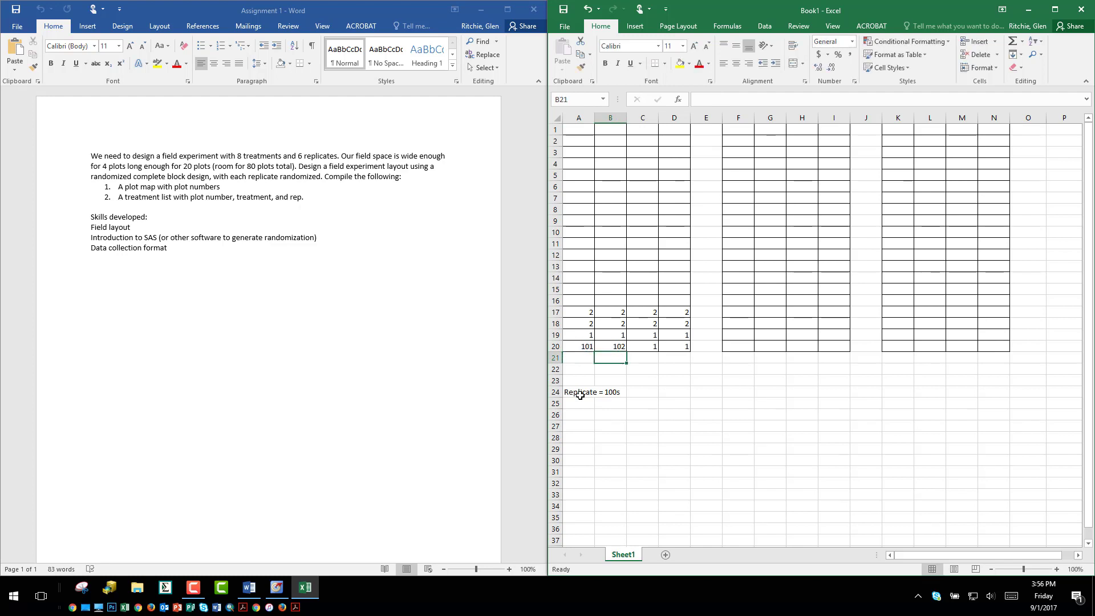
click(613, 346)
drag(627, 352, 680, 352)
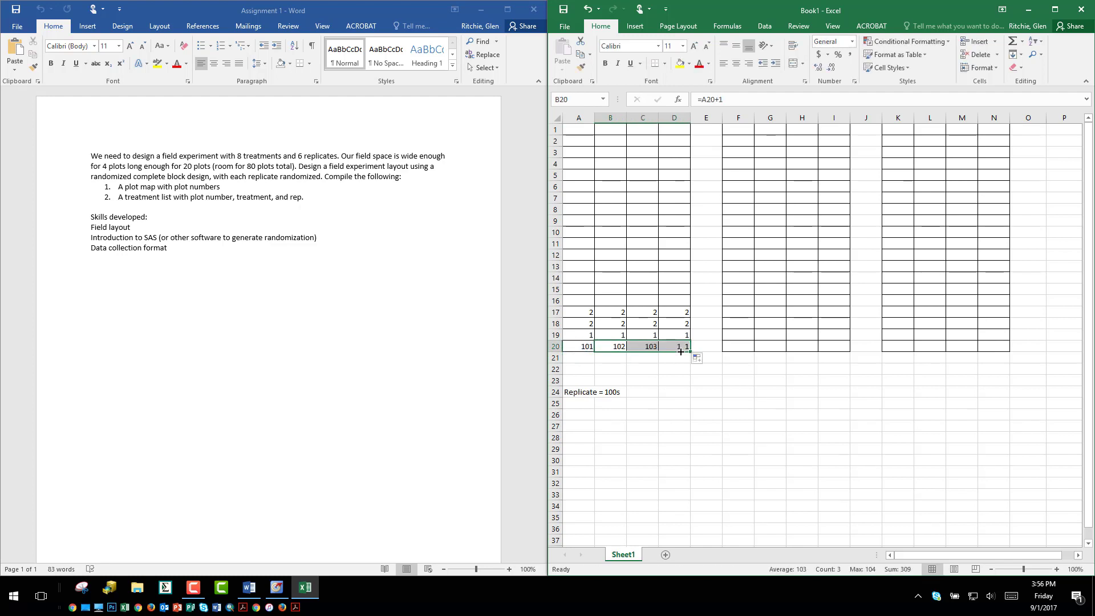
Enter =D20+1 in A19 and continue the plot numbers 106 to 108 across B19:D19
click(583, 336)
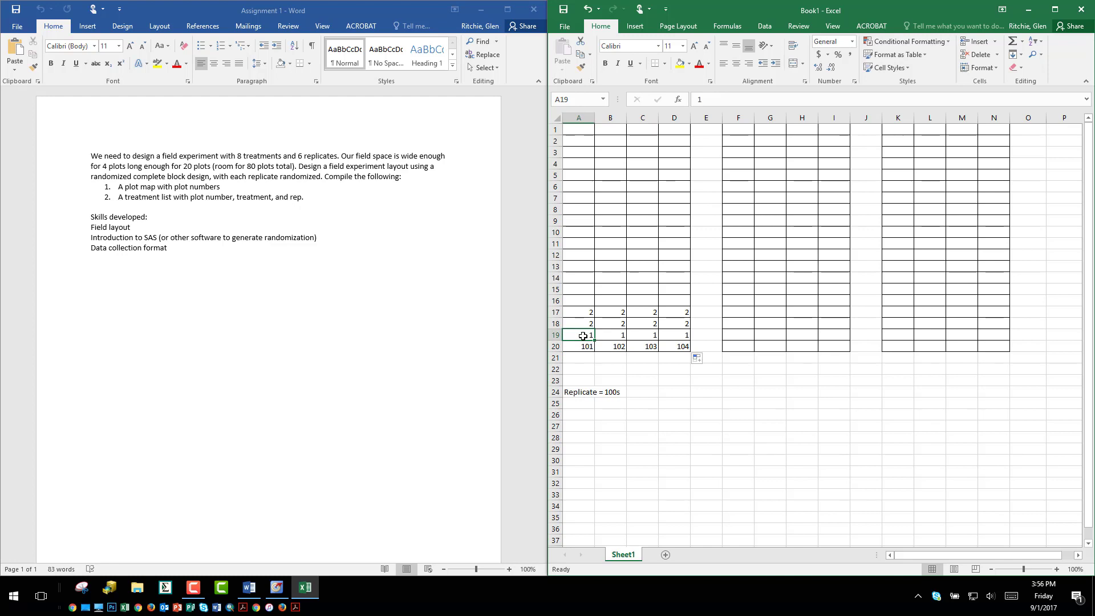
text(=)
click(674, 343)
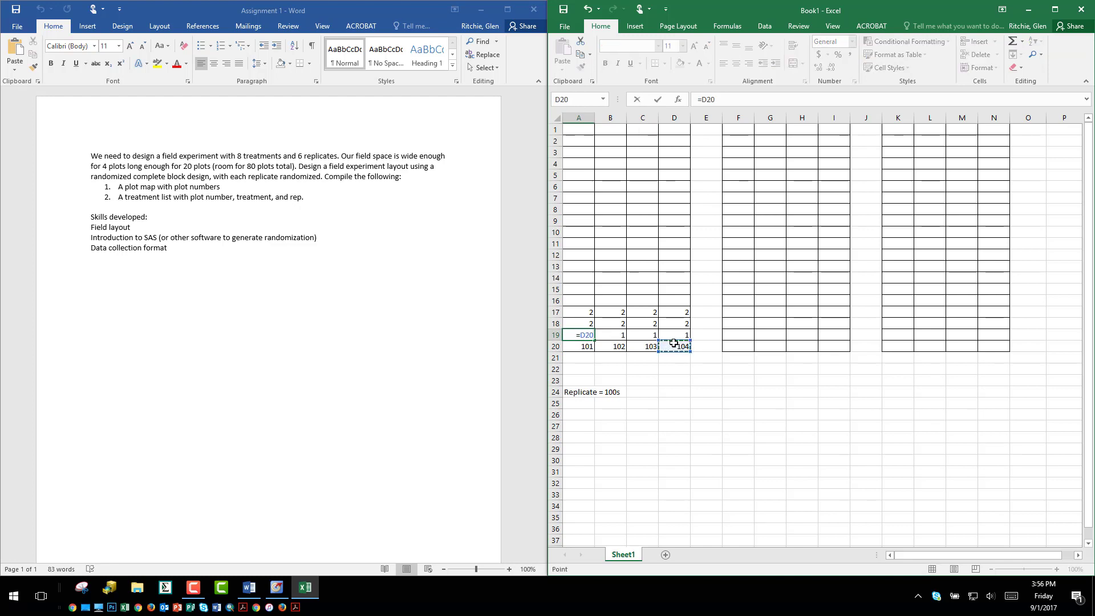
text(+)
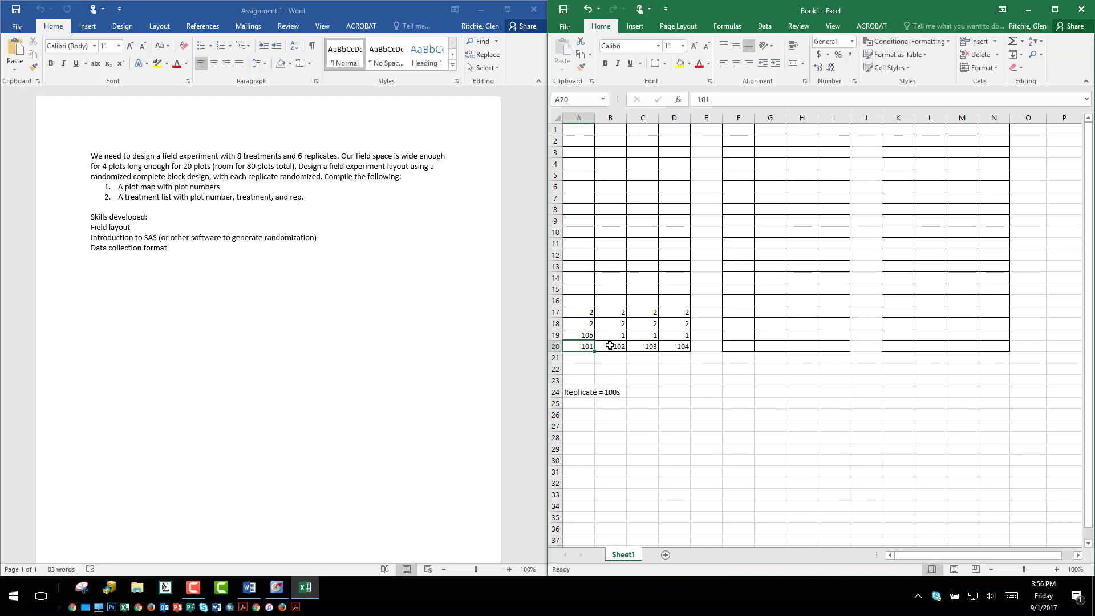
key(ctrl+Return)
drag(594, 340, 690, 340)
click(615, 337)
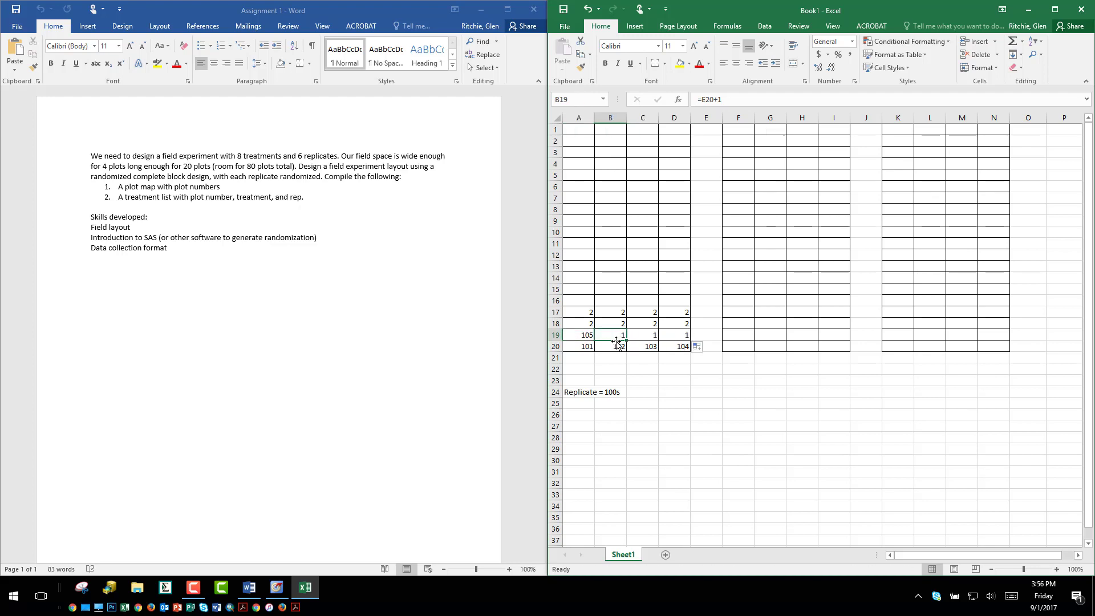
drag(615, 346, 689, 336)
Enter =A20+100 in A18 and fill the formula across to column D and up to row 8
click(581, 324)
text(=)
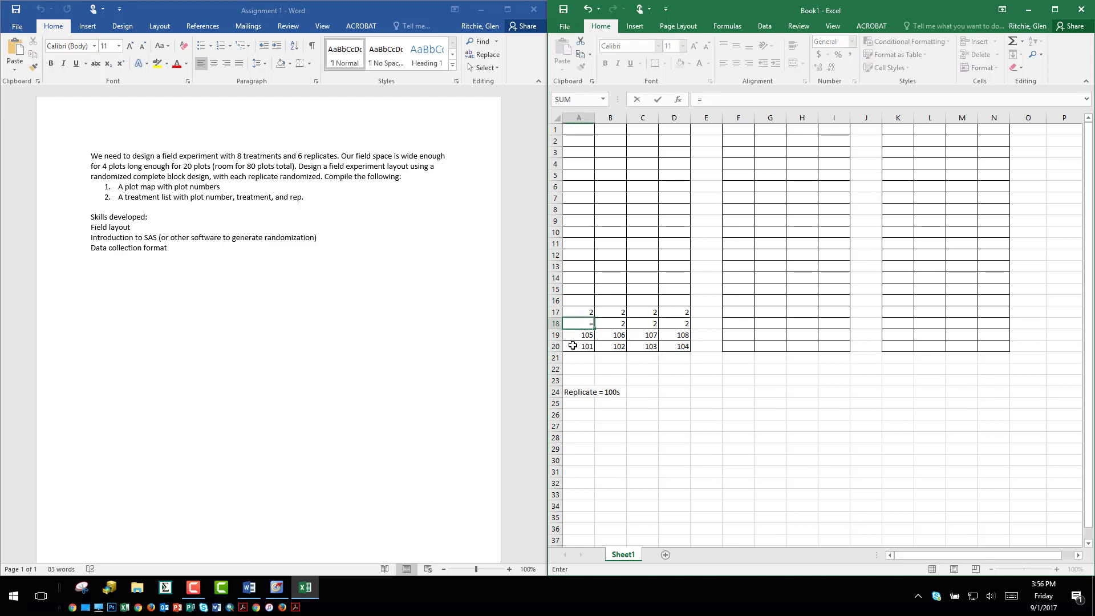
click(572, 346)
text(+)
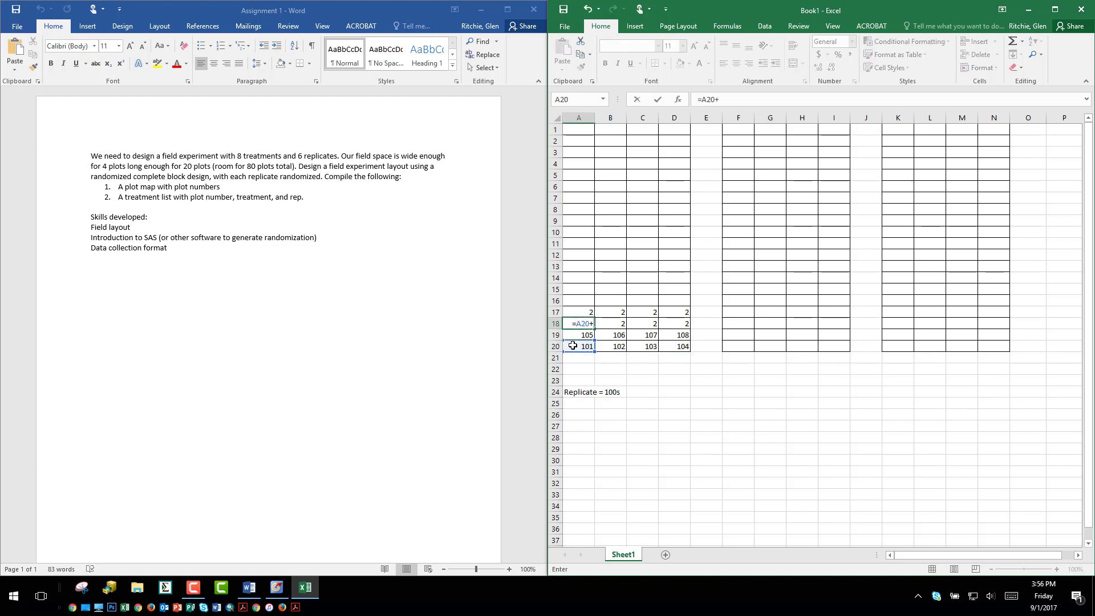
text(100)
key(Return)
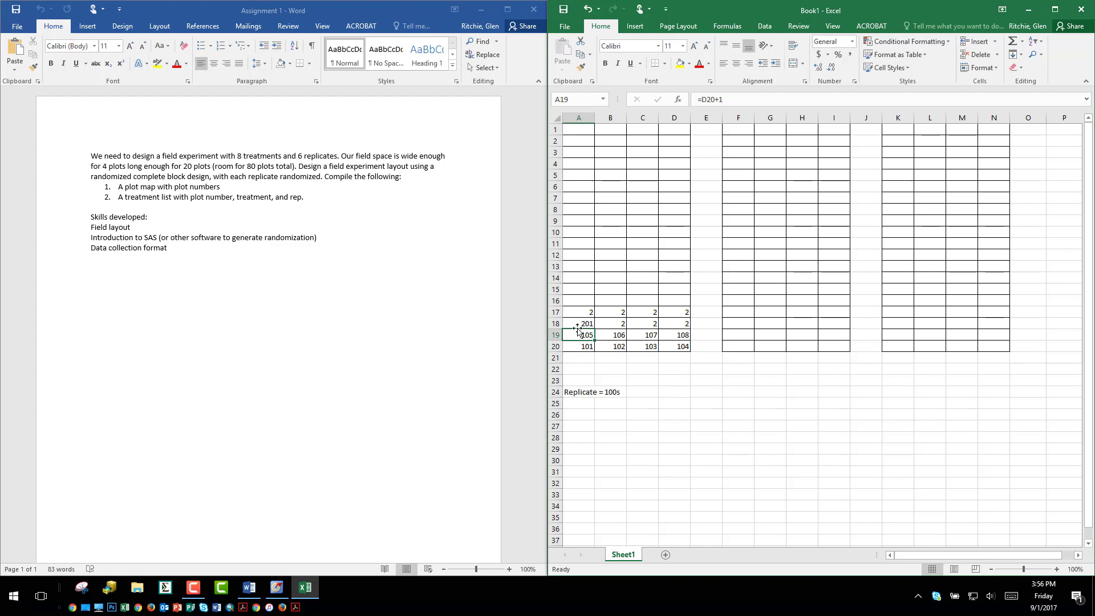
click(580, 323)
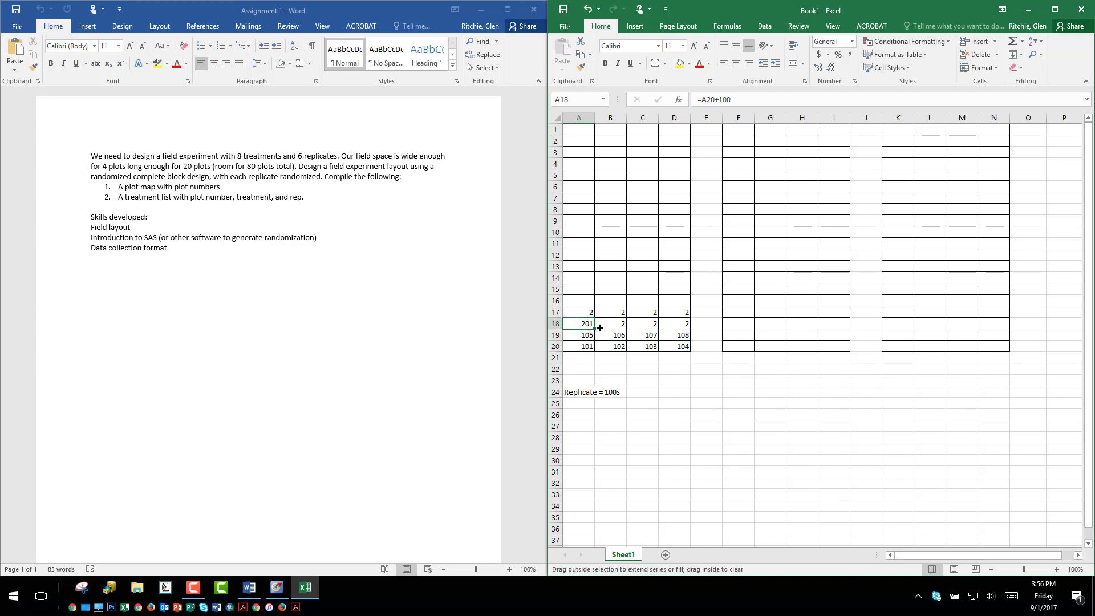
drag(599, 327, 680, 209)
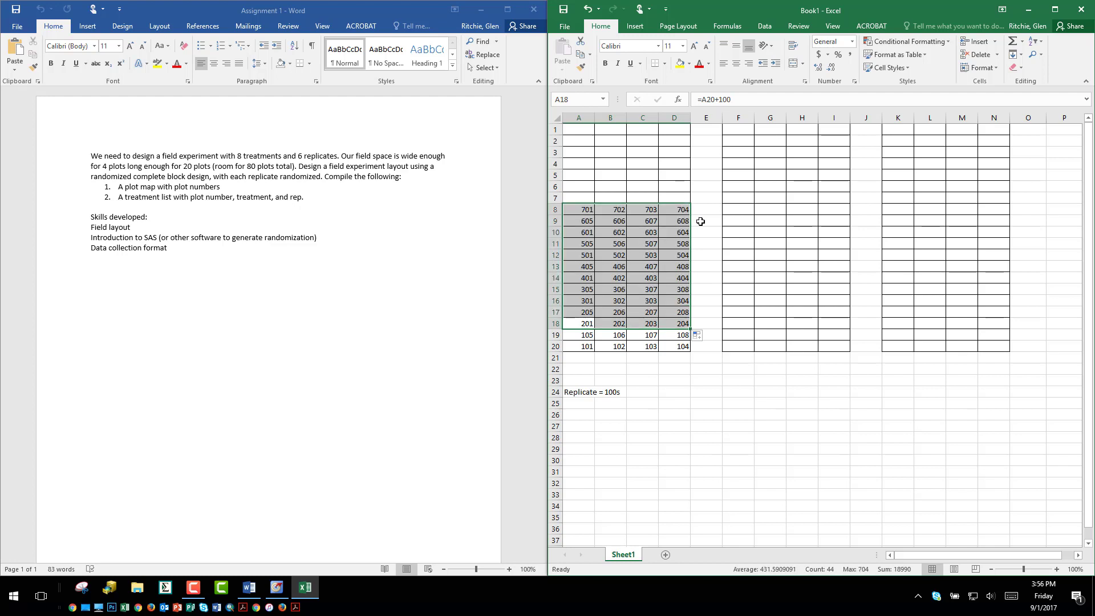
Clear the surplus seventh-replicate plot numbers from A8:D8
drag(582, 208, 669, 209)
key(Delete)
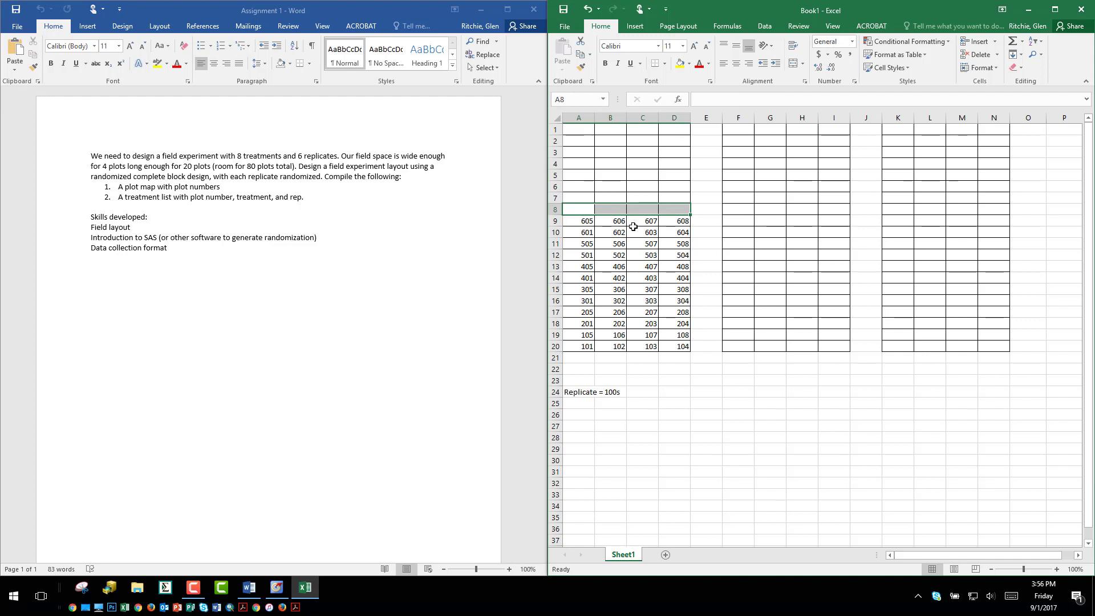
click(582, 219)
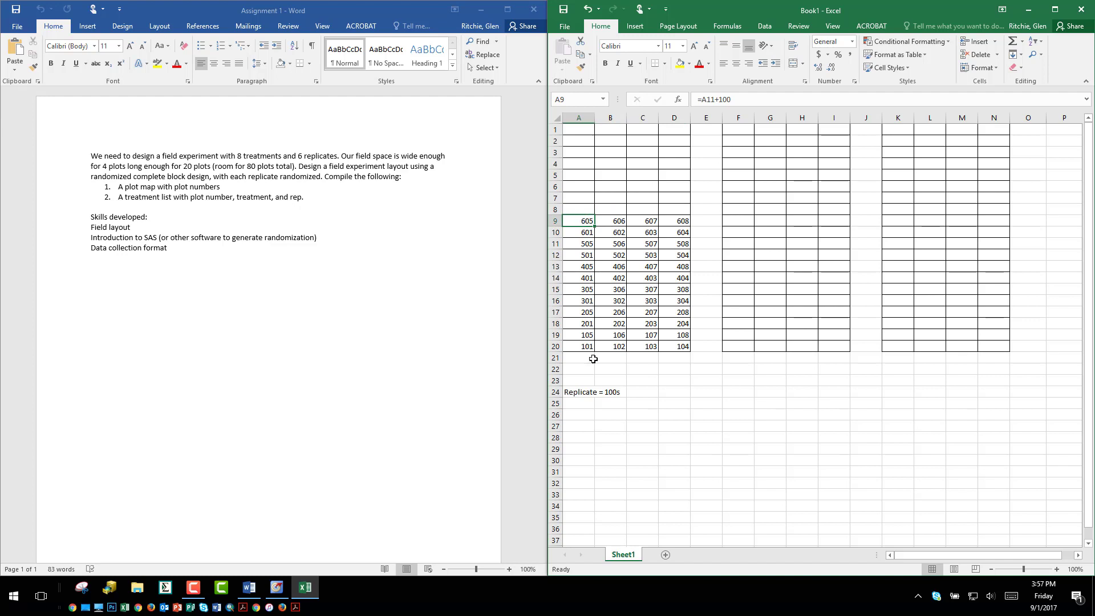
Narrow columns A to D of the plot map to fit the plot numbers
drag(582, 348, 674, 219)
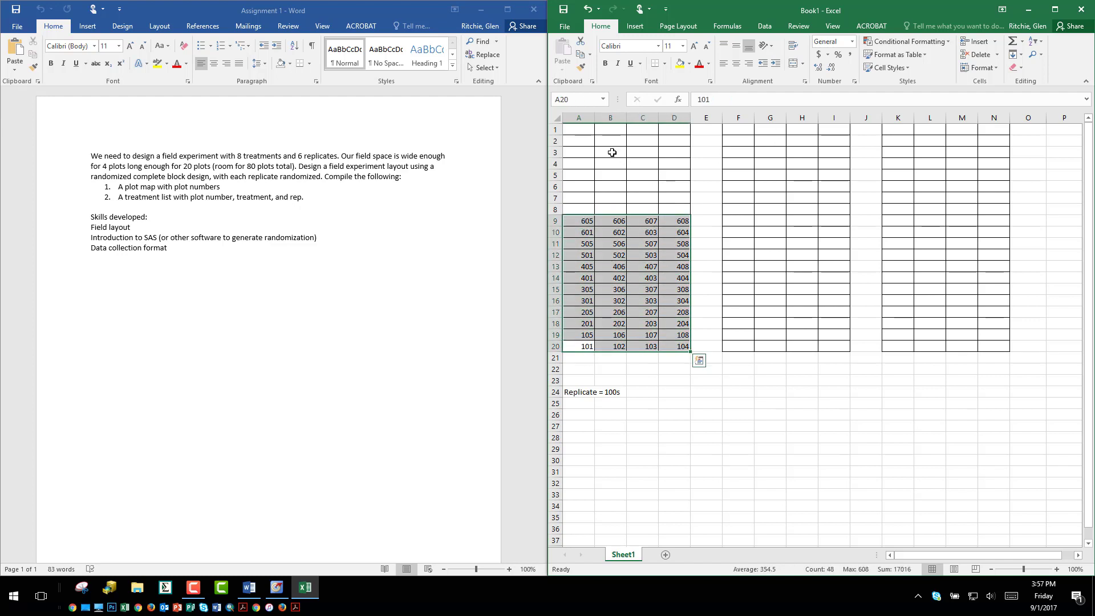
drag(577, 117, 685, 118)
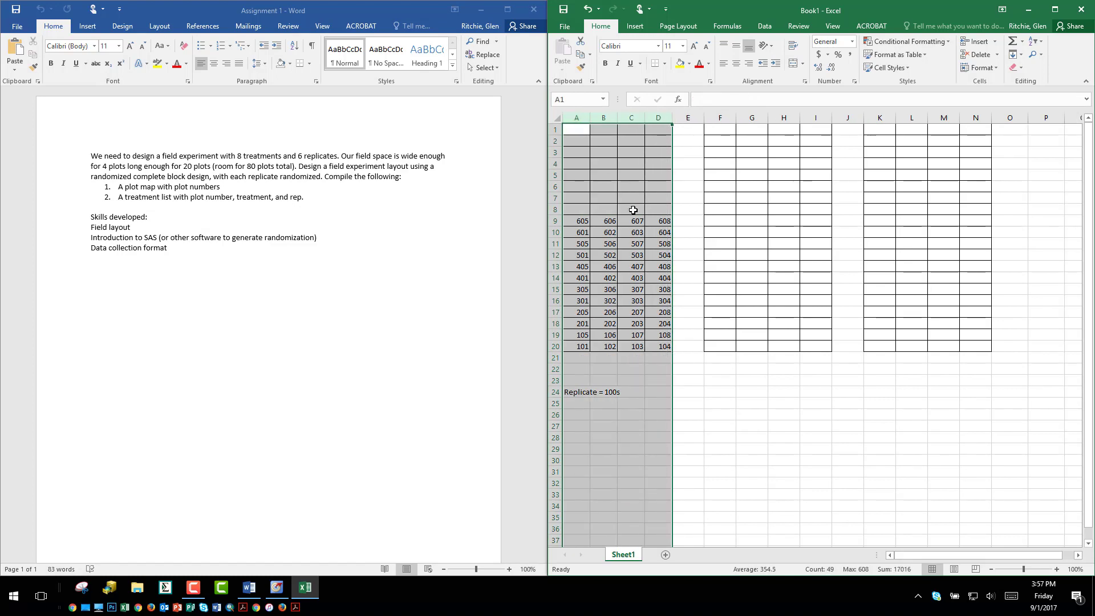
click(632, 228)
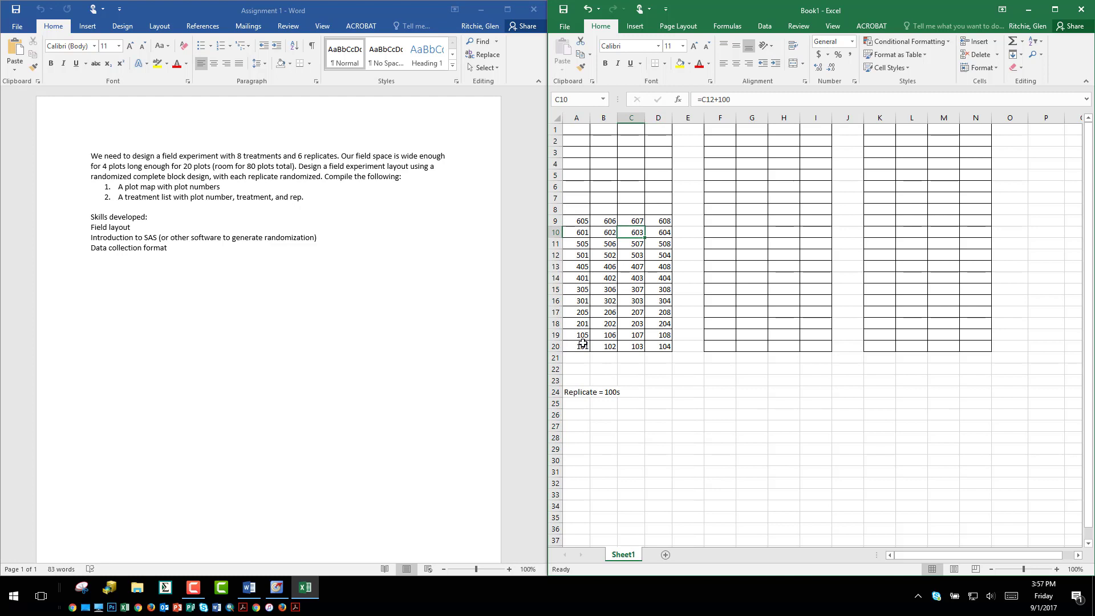
drag(582, 336, 661, 342)
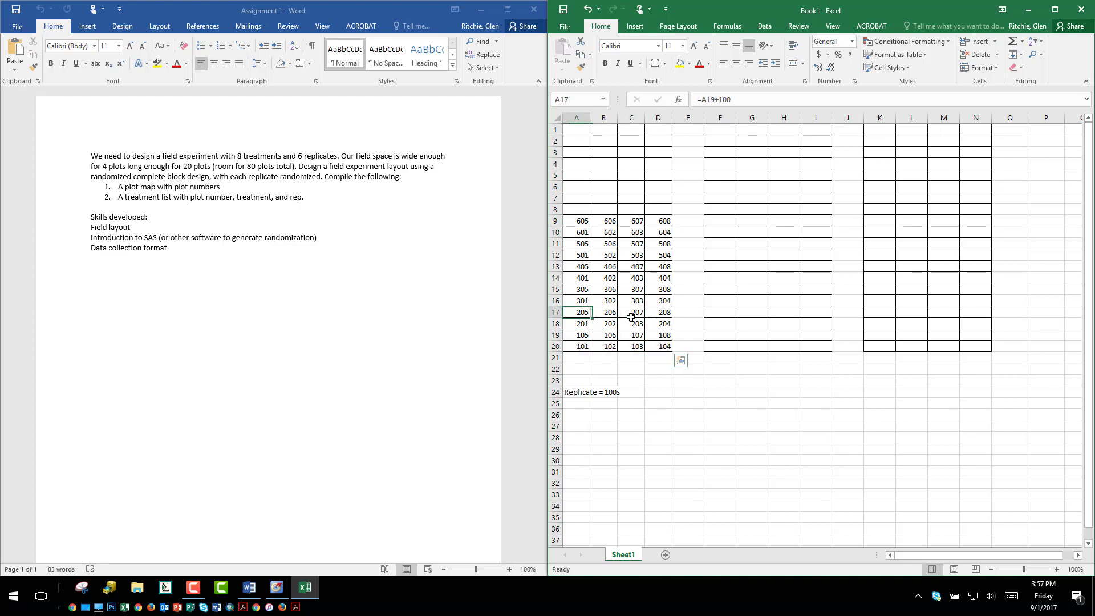
drag(587, 312, 650, 320)
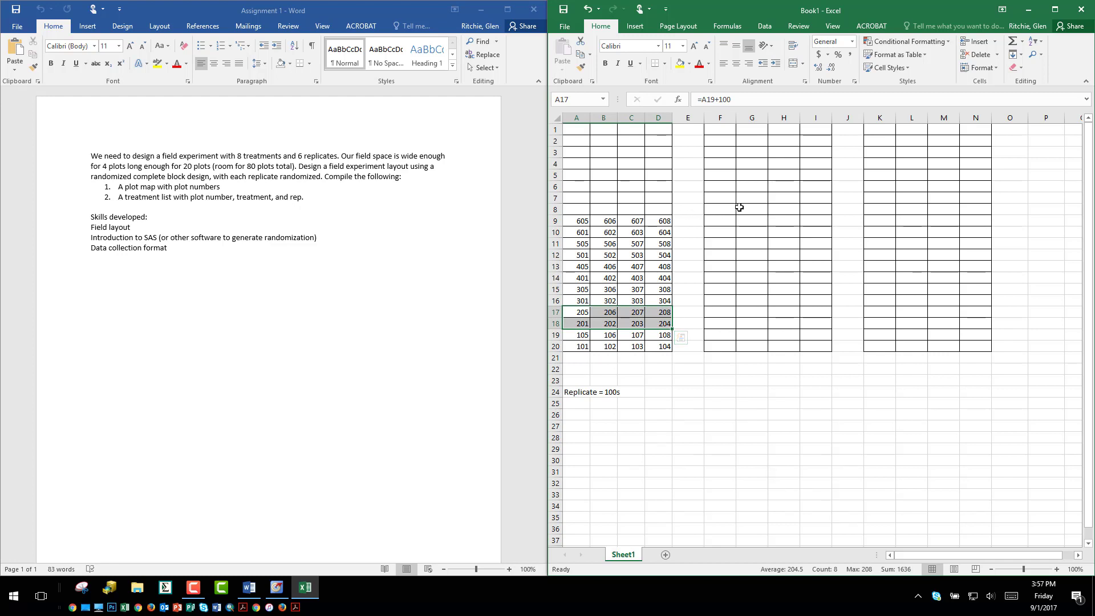
click(656, 267)
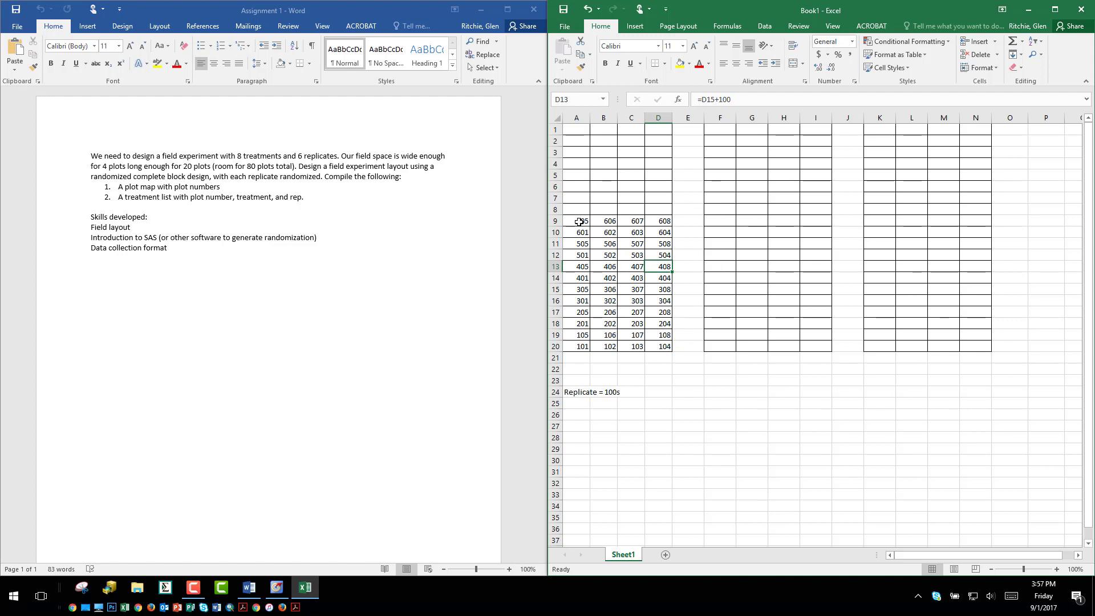
Start a treatment list beyond the third grid with the headers "Plot" in P1 and "Trt" in Q1
click(879, 130)
key(Right)
key(Right)
key(Right)
key(Right)
key(Right)
key(Right)
key(Right)
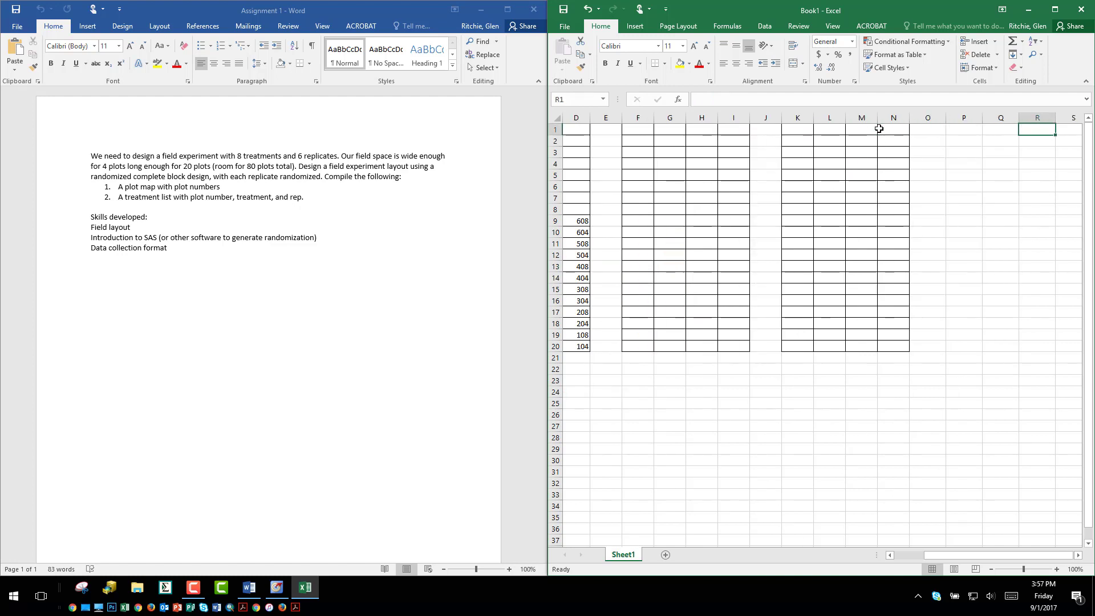
key(Right)
key(Right)
key(Right)
key(Left)
key(Left)
key(Left)
key(Left)
key(Left)
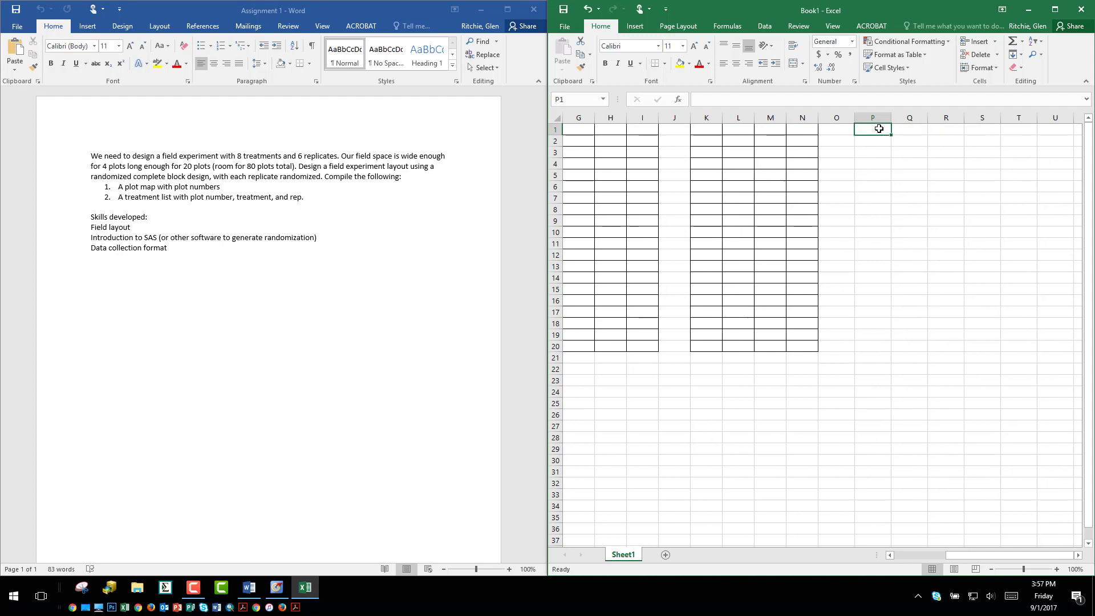
text(Plot)
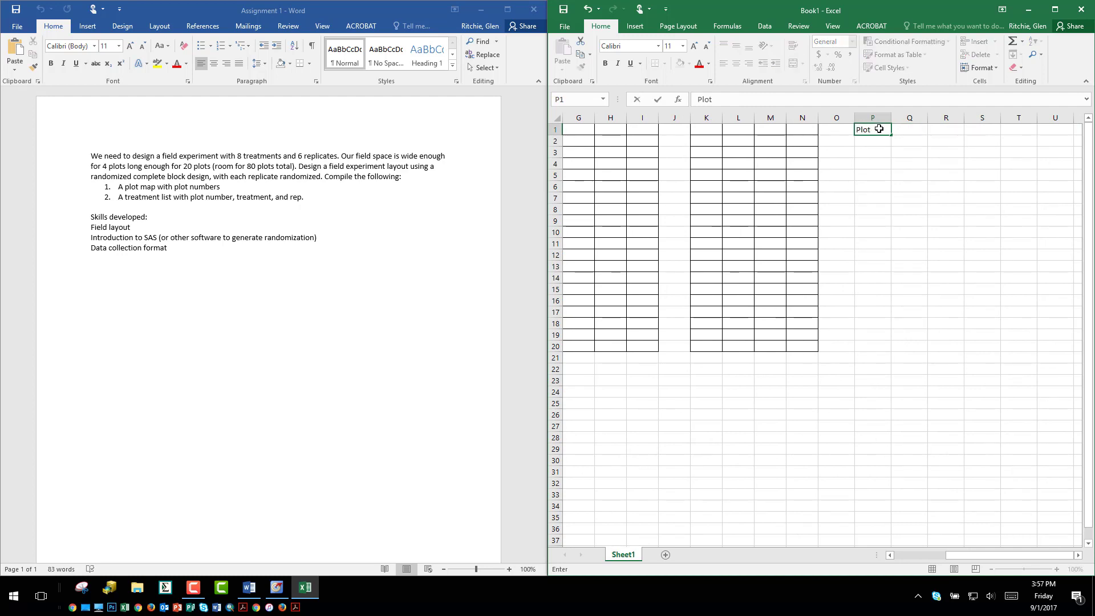
key(Tab)
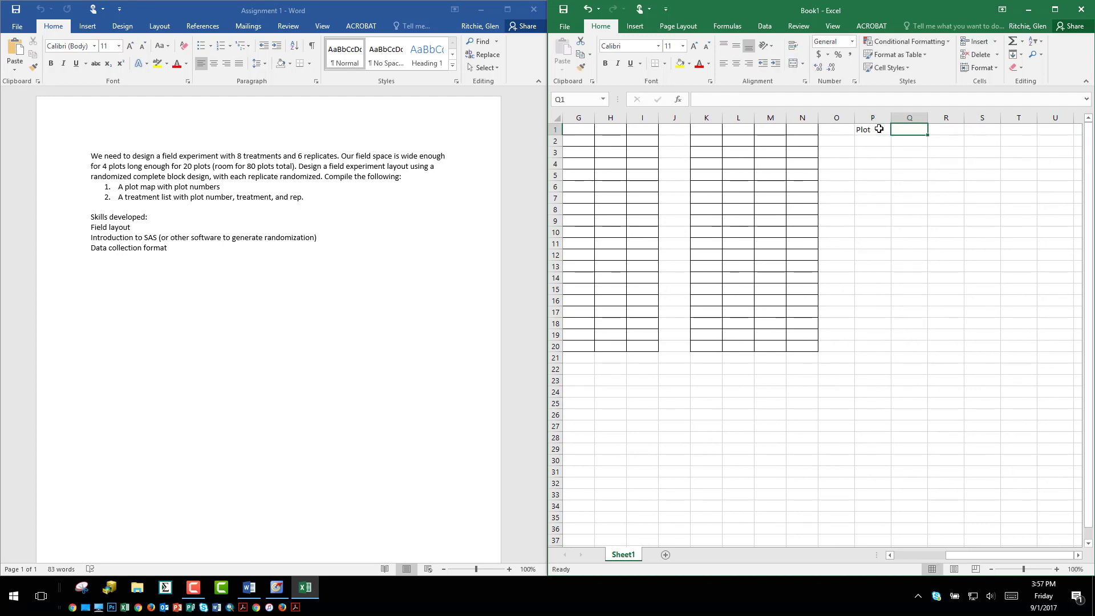
text(Trt)
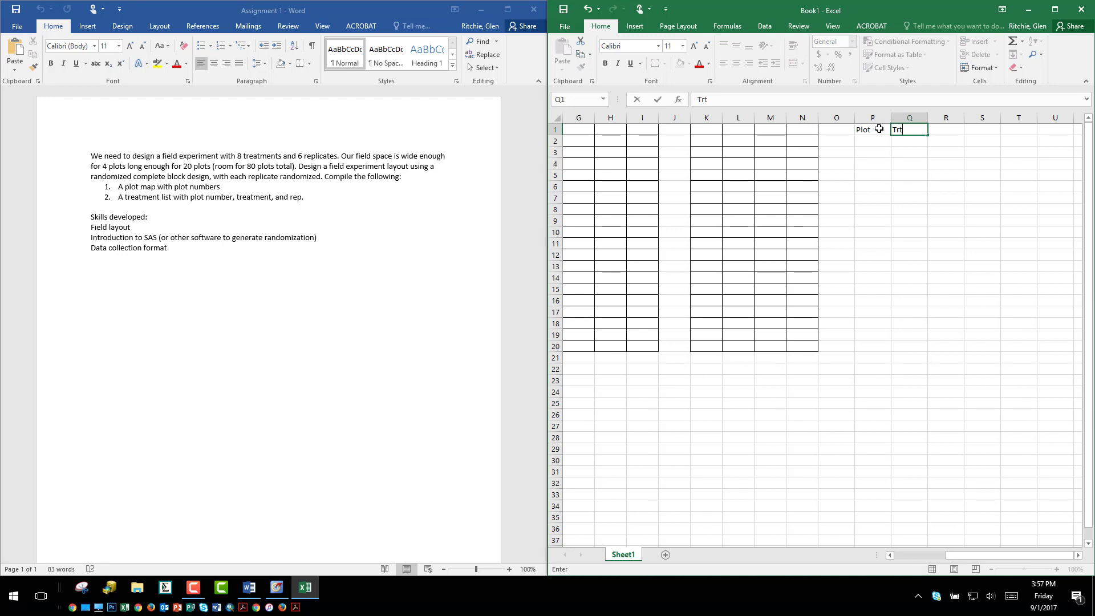
key(Return)
Enter 101 in P2, set P3 to =P2+1 and fill the formula down to P18
key(Left)
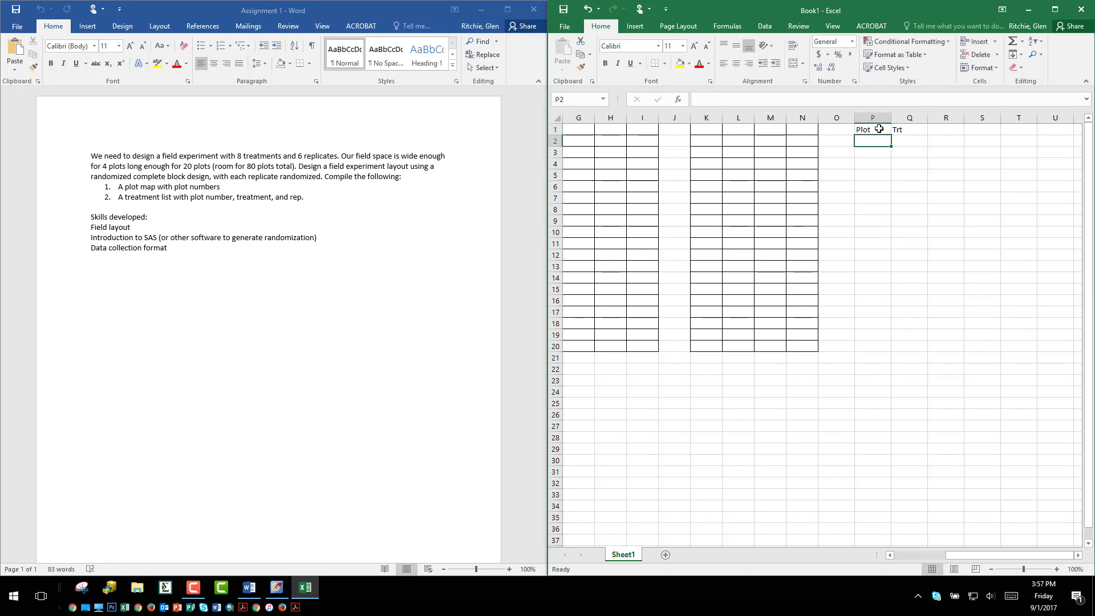
text(101)
key(Return)
text(=P2+)
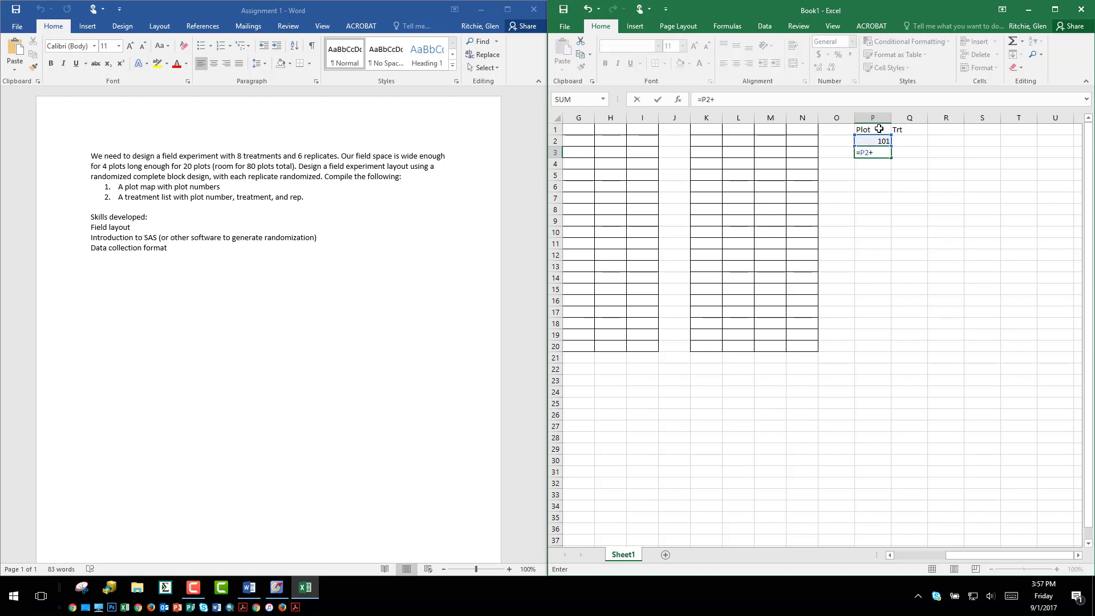
text(1)
key(Return)
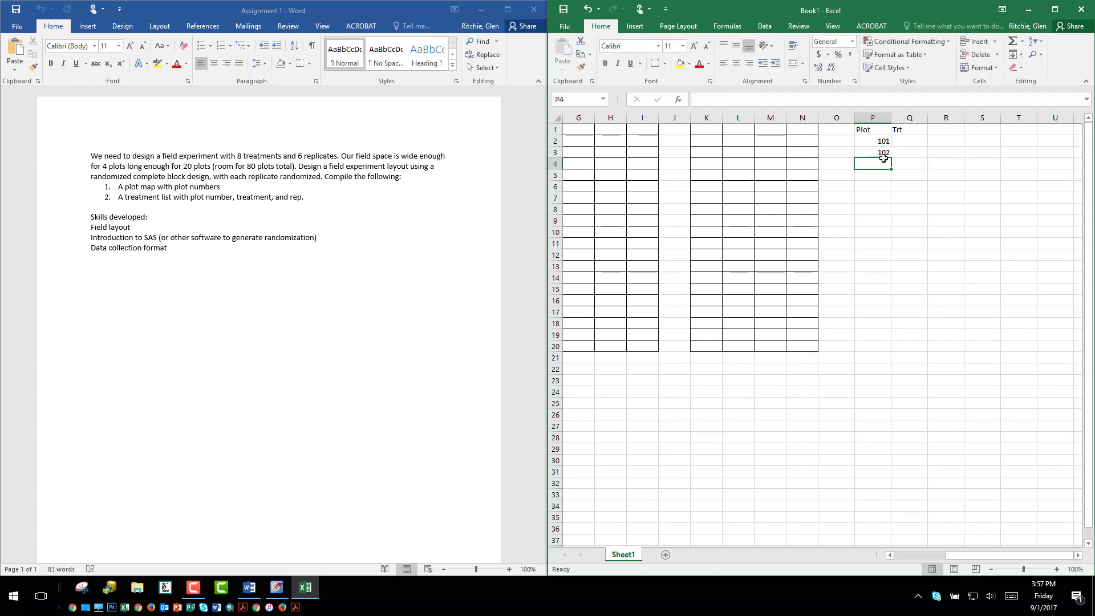
click(882, 153)
drag(891, 159, 891, 326)
Try setting P10 to =P2+1 and filling that formula down to P42
click(867, 233)
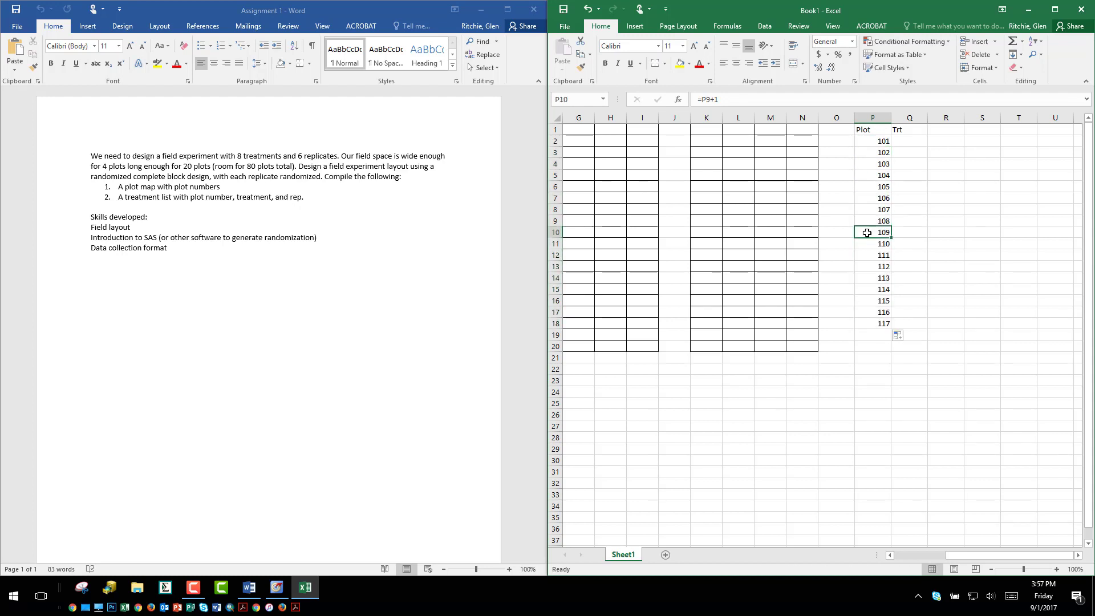
text(=)
click(873, 142)
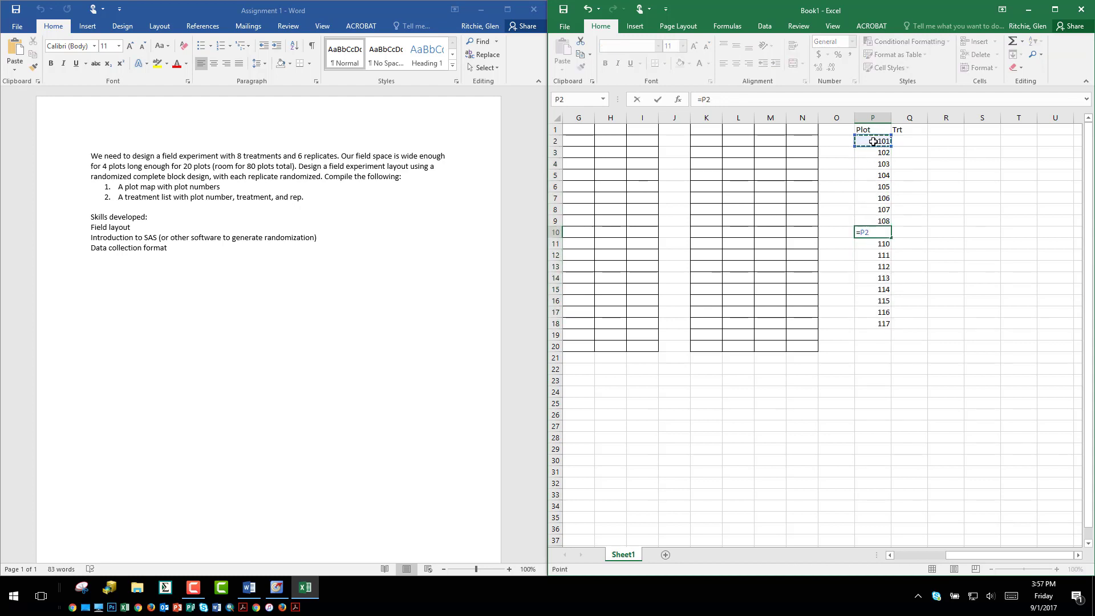
text(+1)
key(Return)
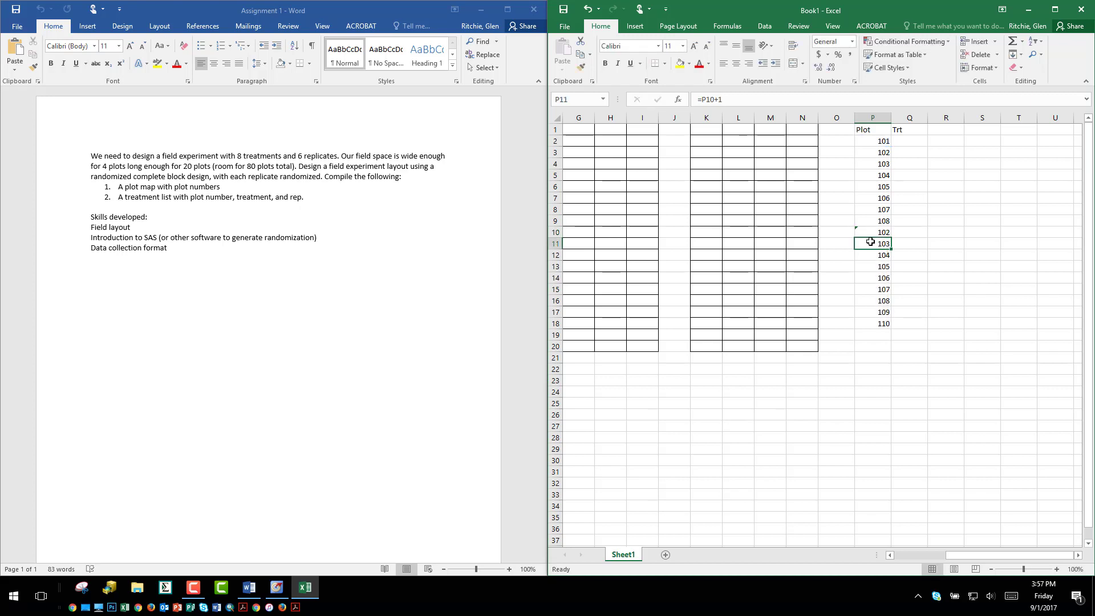
click(872, 234)
drag(891, 239, 895, 585)
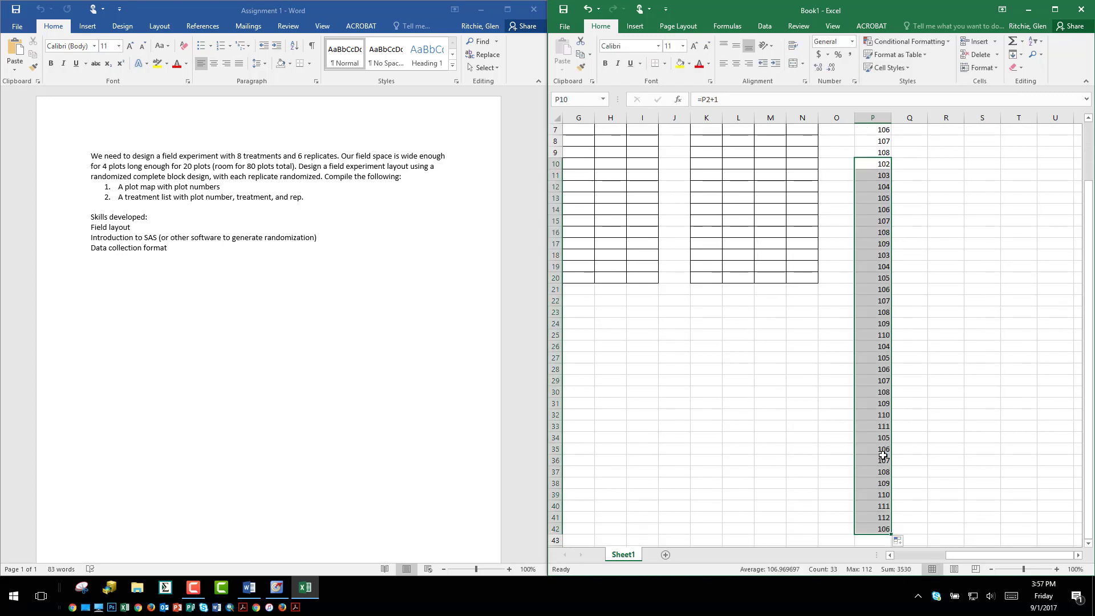
scroll(882, 279, up, 2)
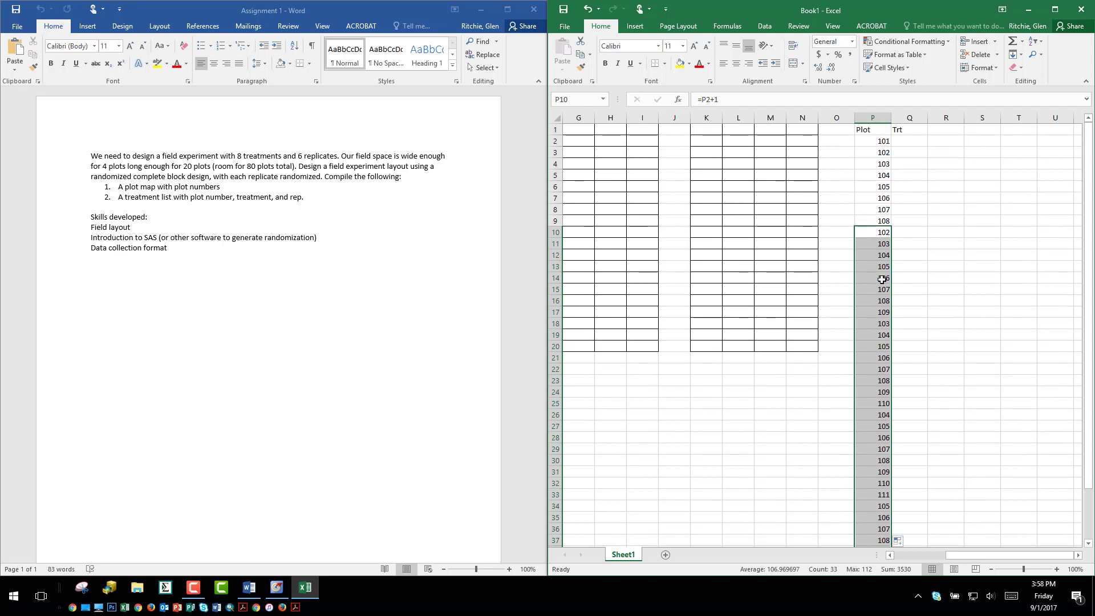
Change the formula in P10 to =P2+100 and fill it down to P49 to number all six replicates
click(876, 232)
click(735, 103)
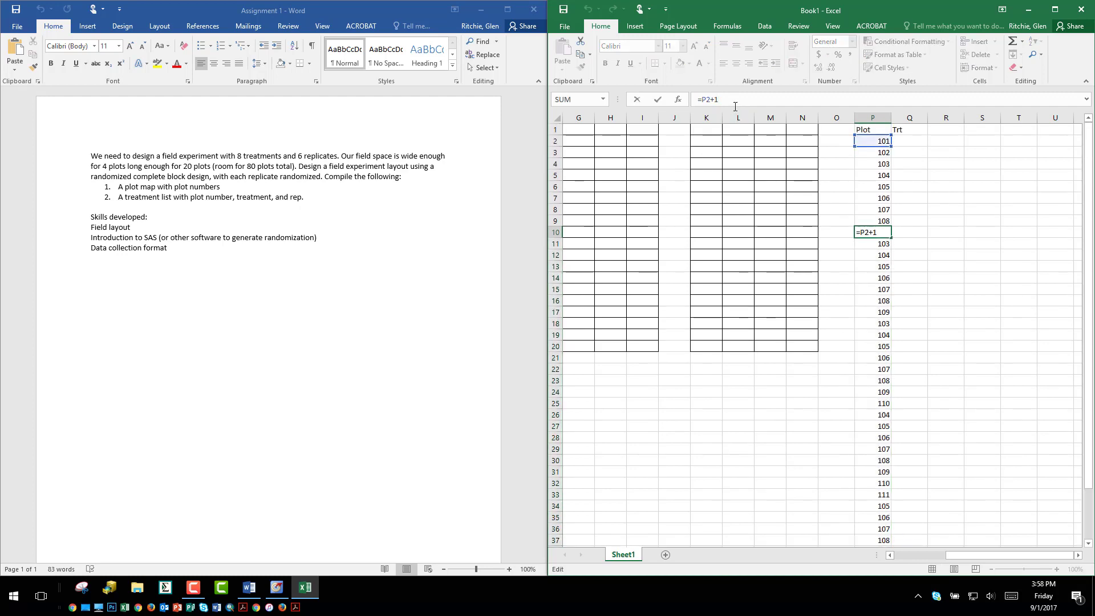
text(00)
key(Return)
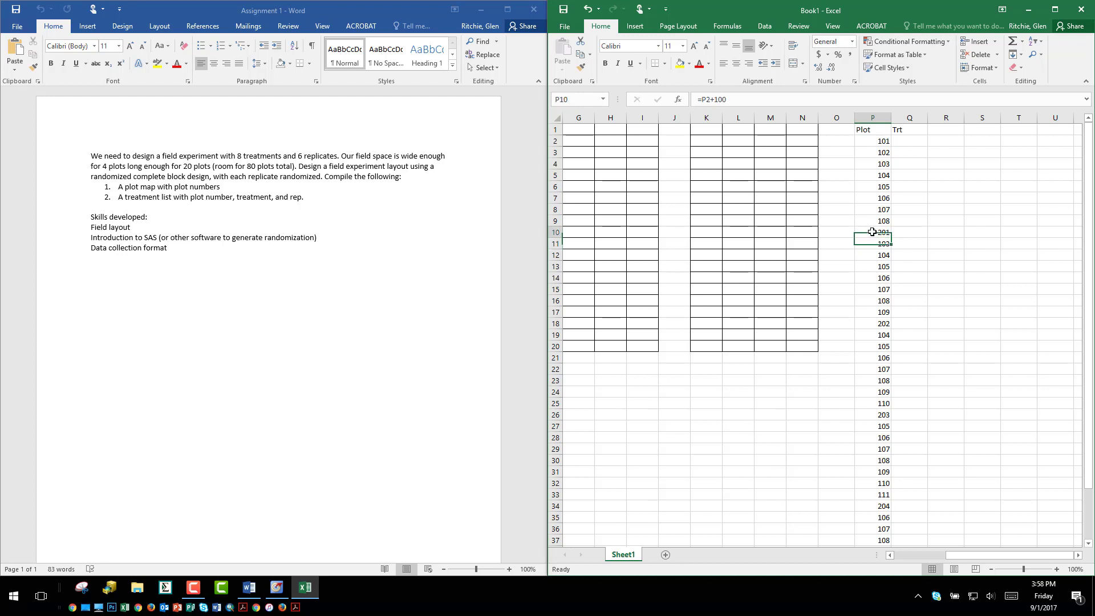
click(873, 232)
drag(891, 237, 893, 512)
click(881, 504)
scroll(878, 456, up, 5)
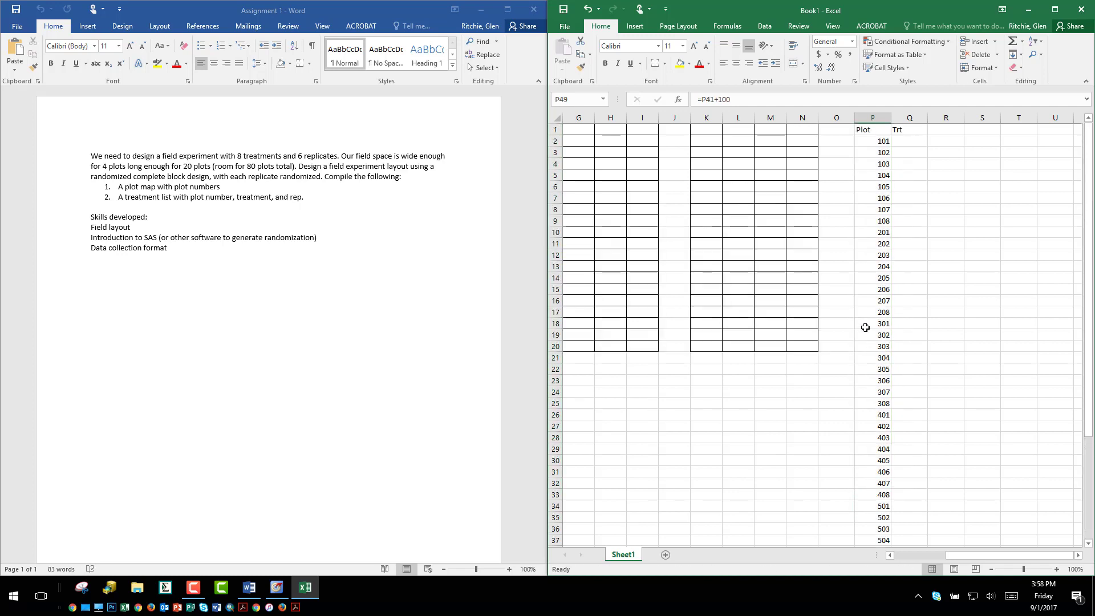
Replace the plot number formulas in column P with their static values by copying the column and pasting values over it
click(874, 118)
click(875, 165)
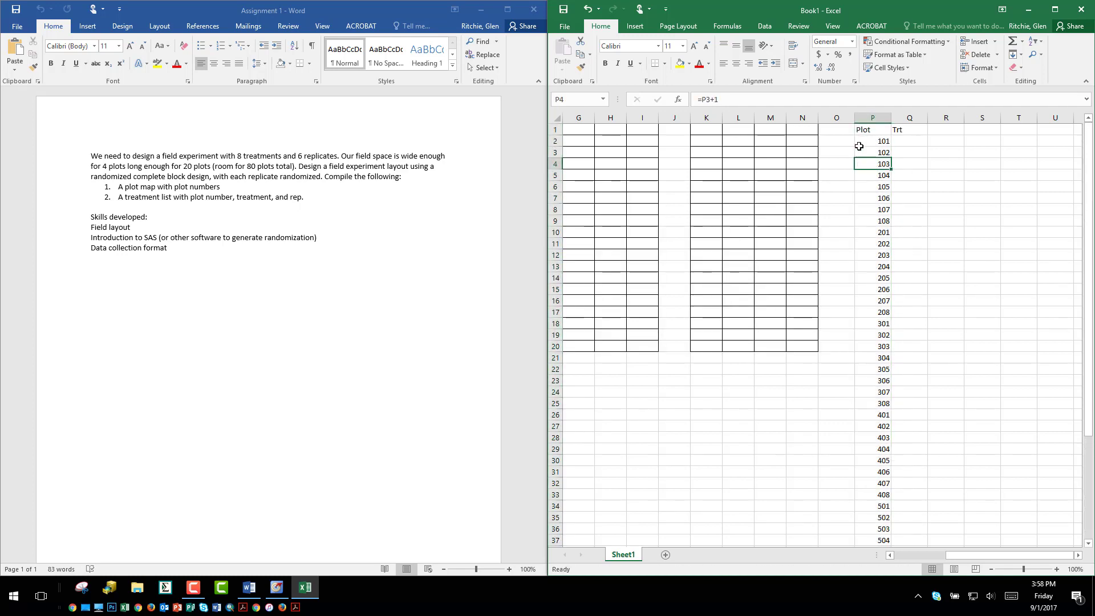
click(872, 118)
key(ctrl+c)
right_click(872, 117)
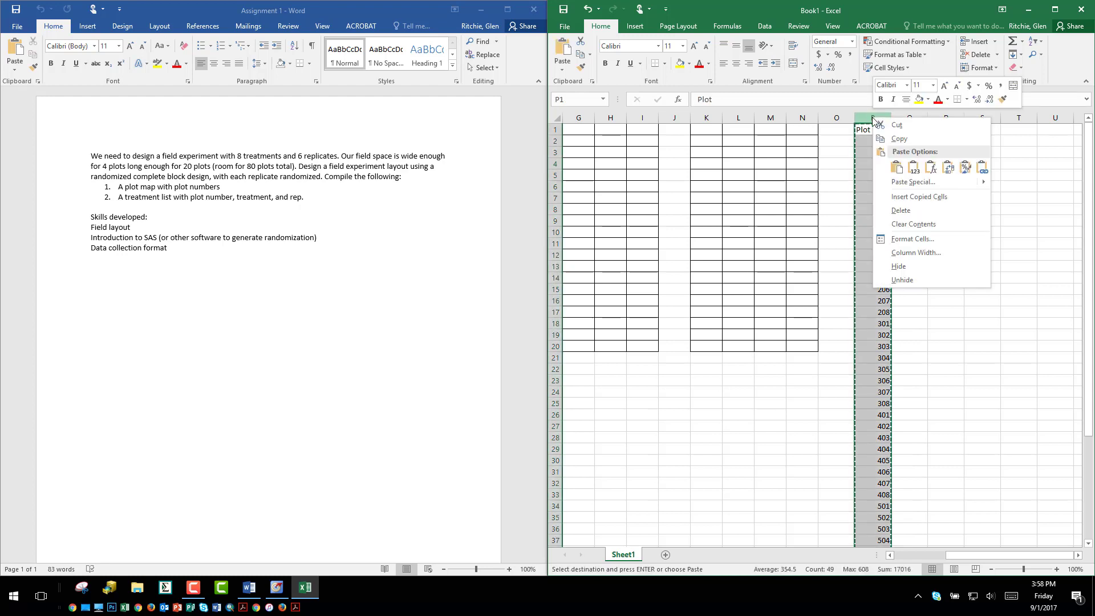
click(912, 167)
click(879, 154)
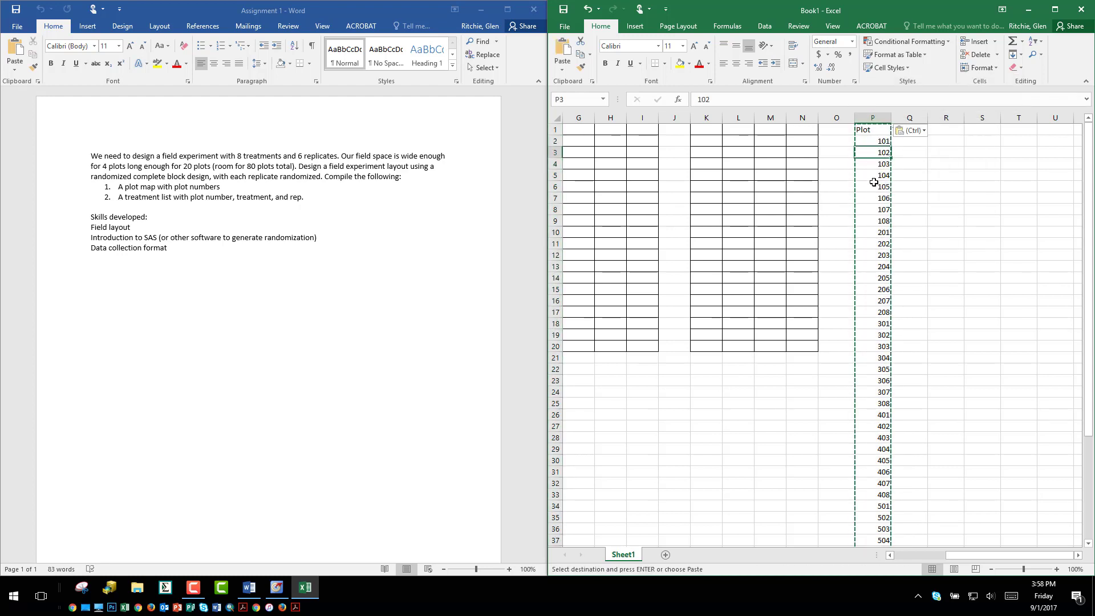
click(878, 219)
click(878, 288)
click(864, 330)
key(Escape)
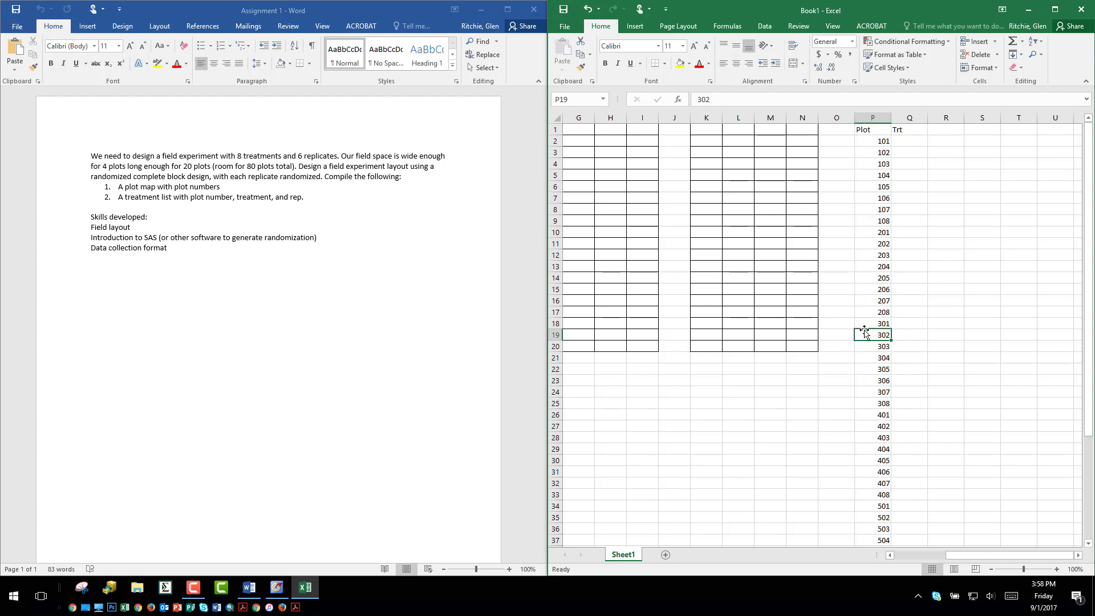
Select Q2, the first cell under the Trt header, and open a new Google Chrome window
click(912, 141)
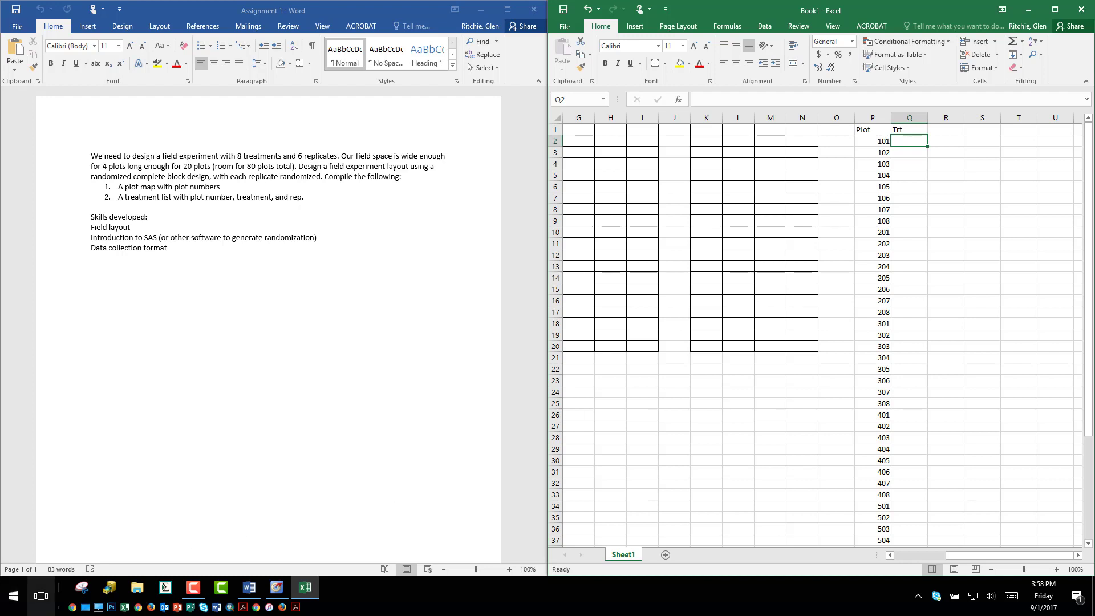
click(138, 608)
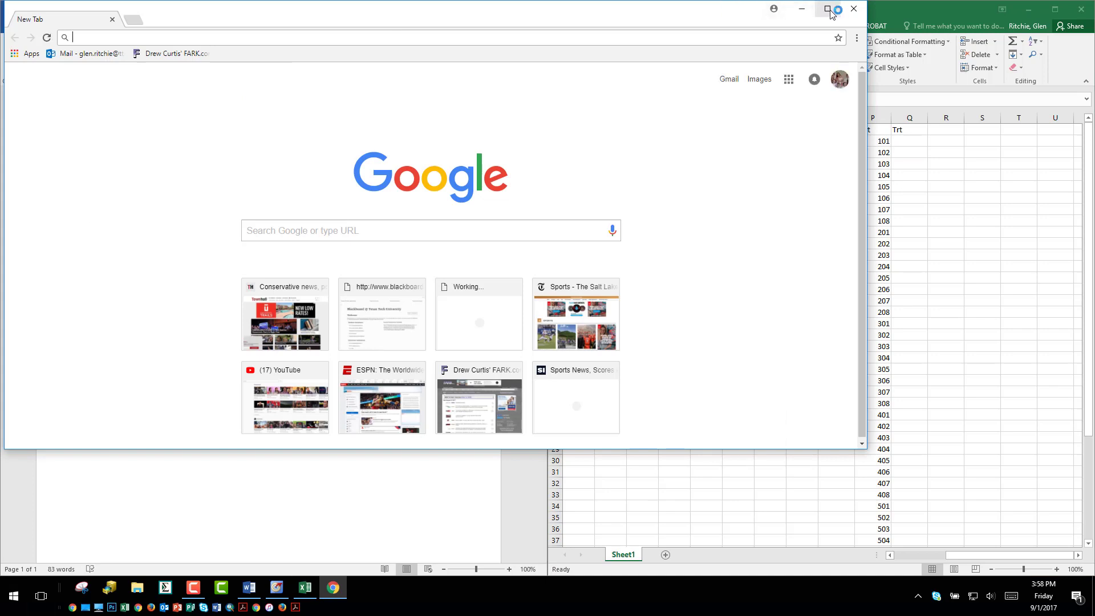
Maximize the new Chrome window and open the website randomizer.org
click(828, 9)
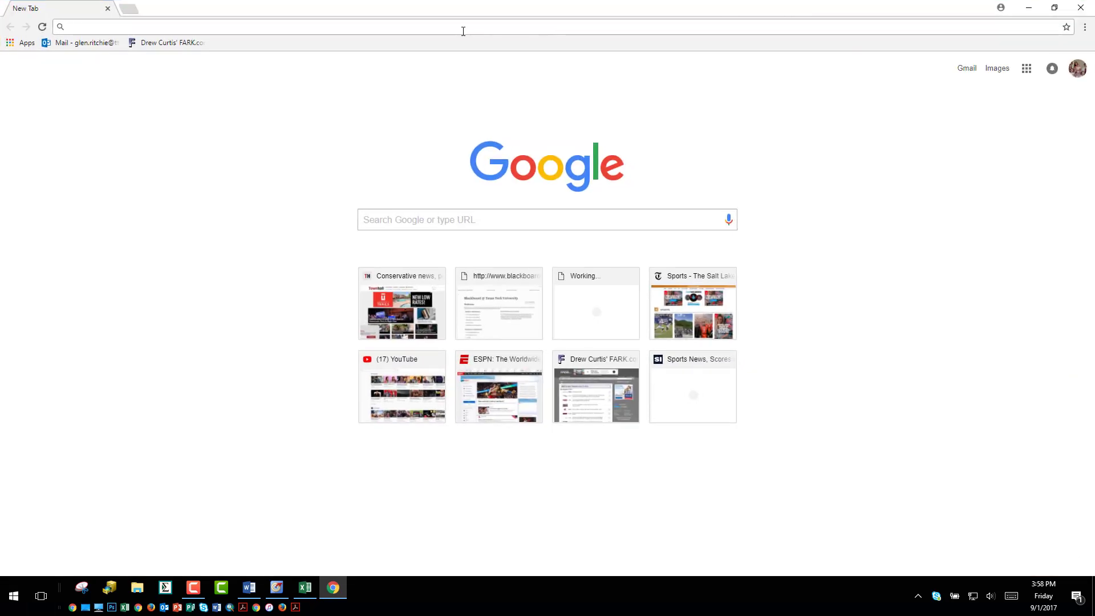
text(rando)
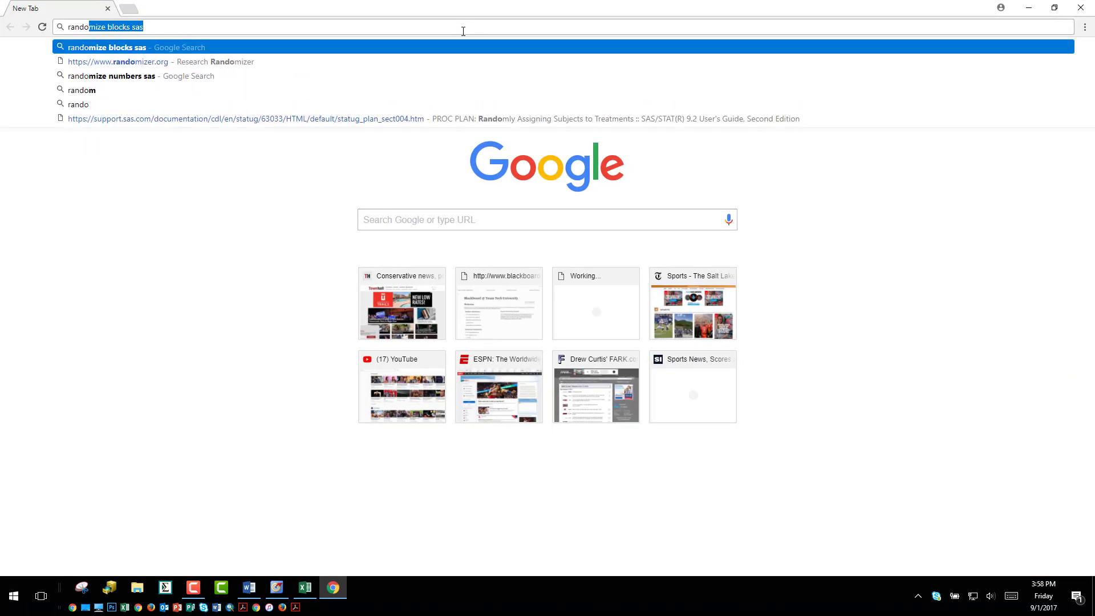
text(mizer.org)
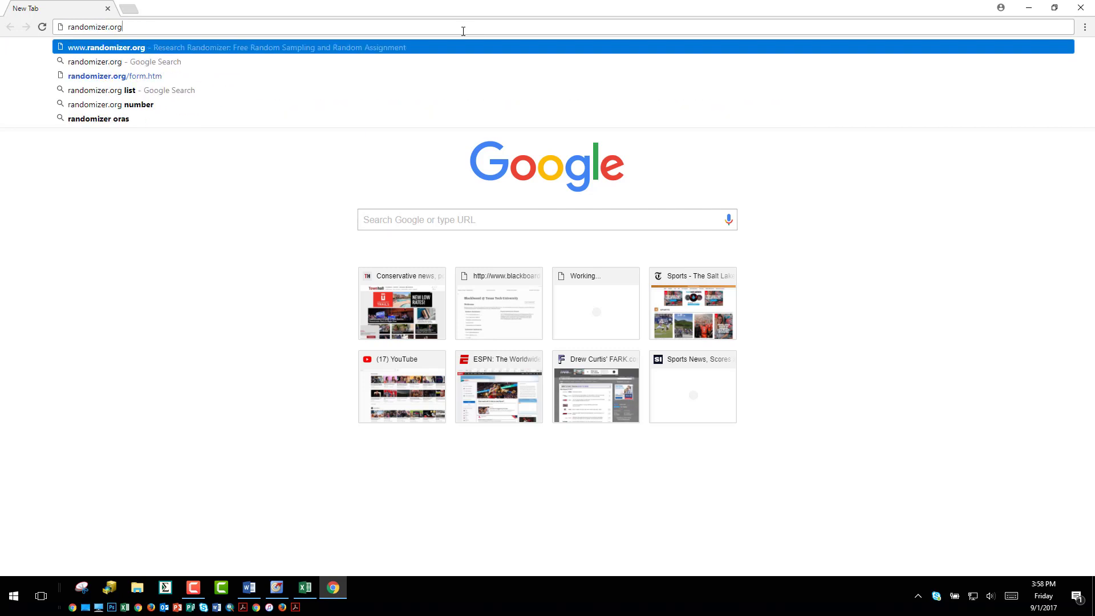
key(Return)
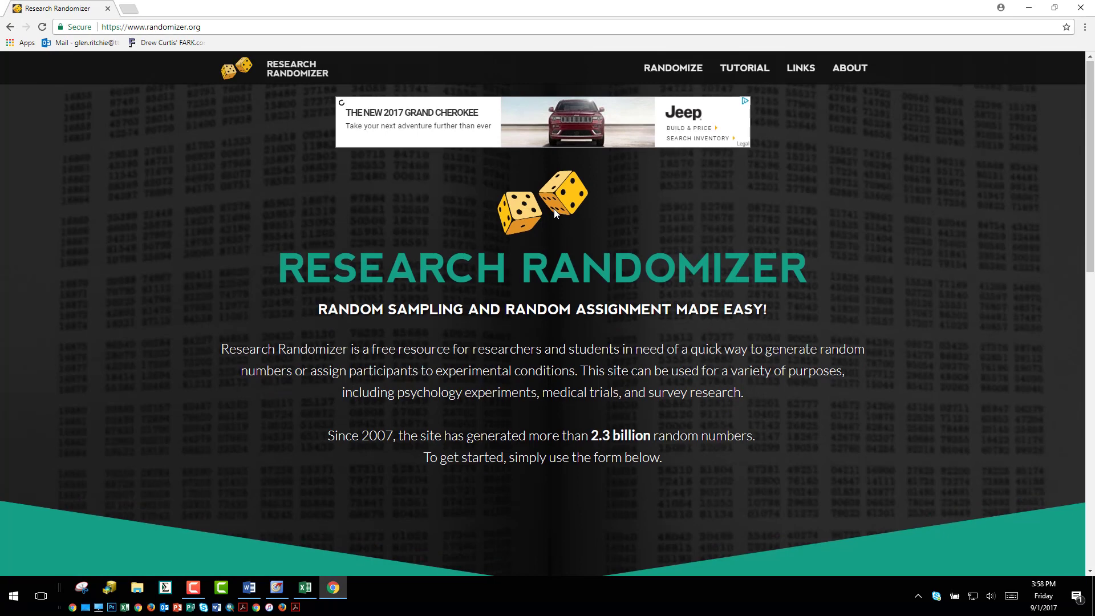
Fill in the Generate Numbers form with 6 sets, 8 numbers per set and a number range from 1 to 8
scroll(553, 208, down, 3)
scroll(555, 214, down, 6)
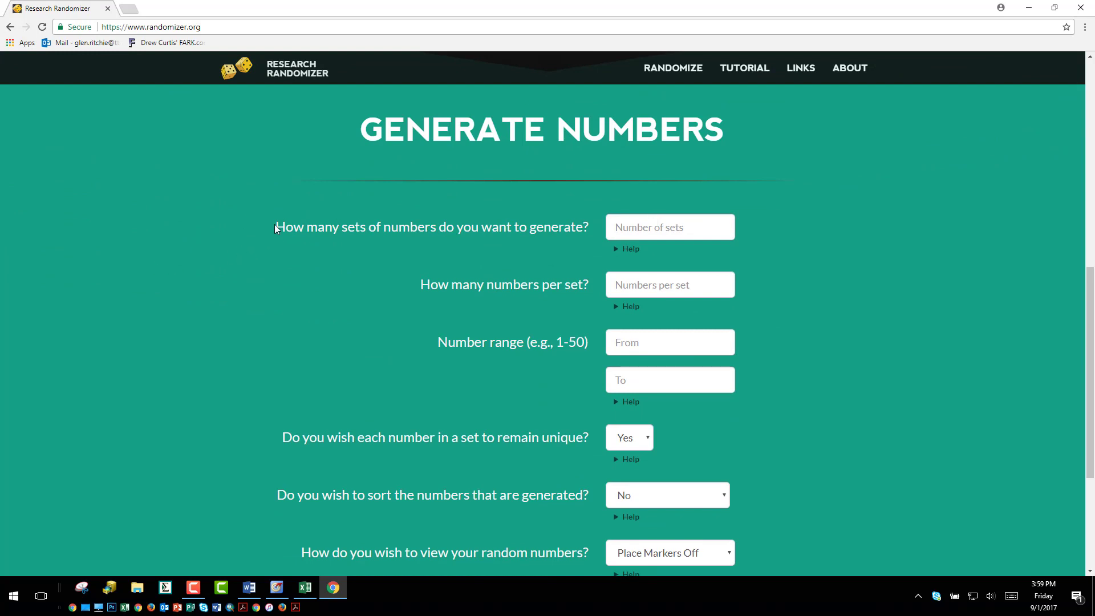
drag(276, 224, 540, 230)
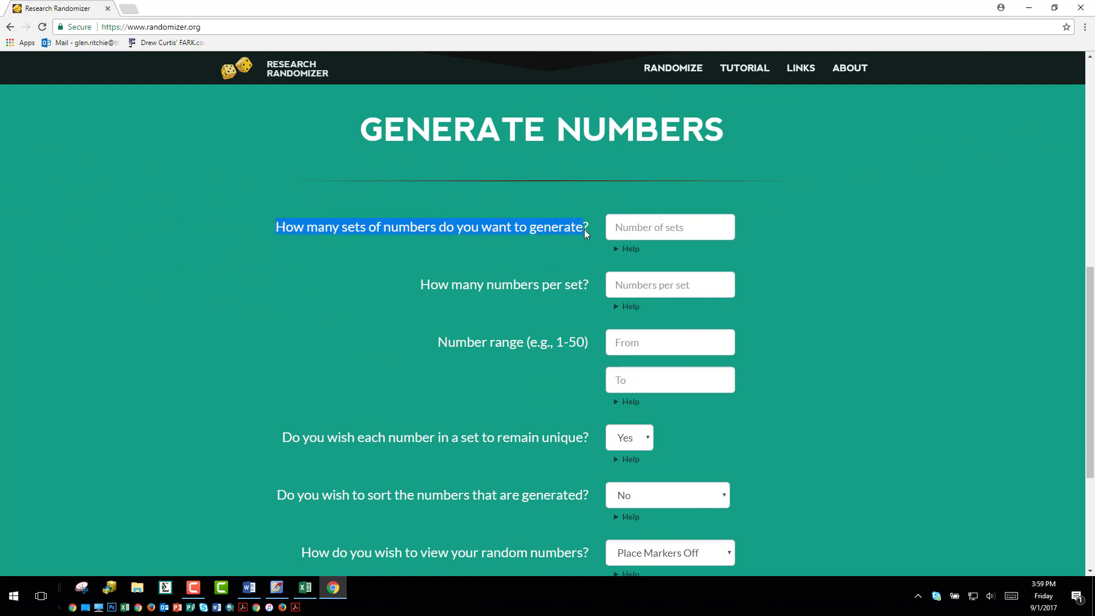
click(635, 231)
text(6)
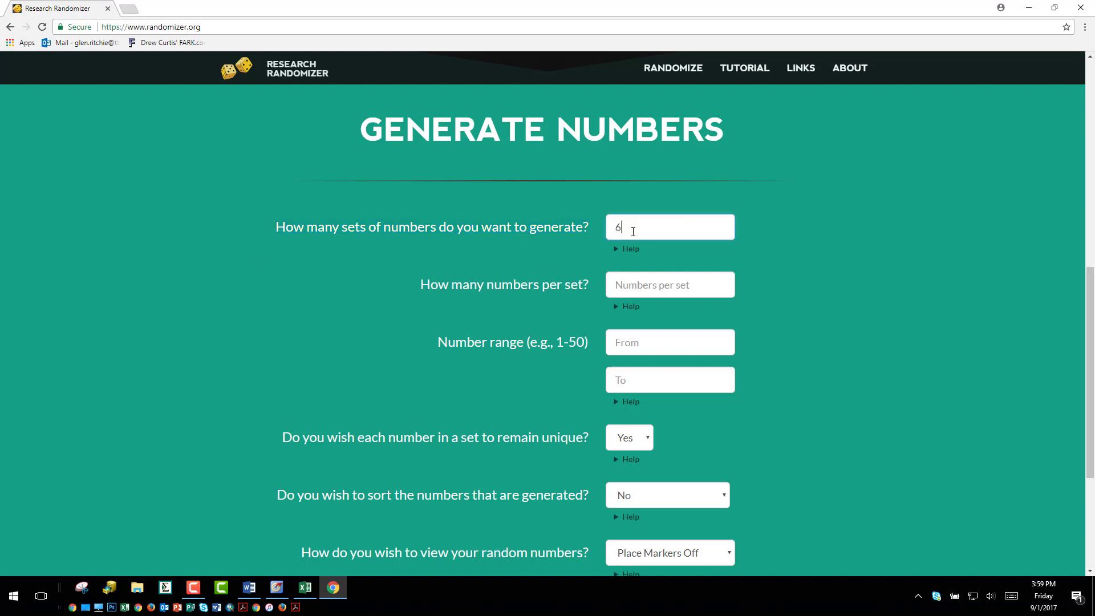
click(631, 286)
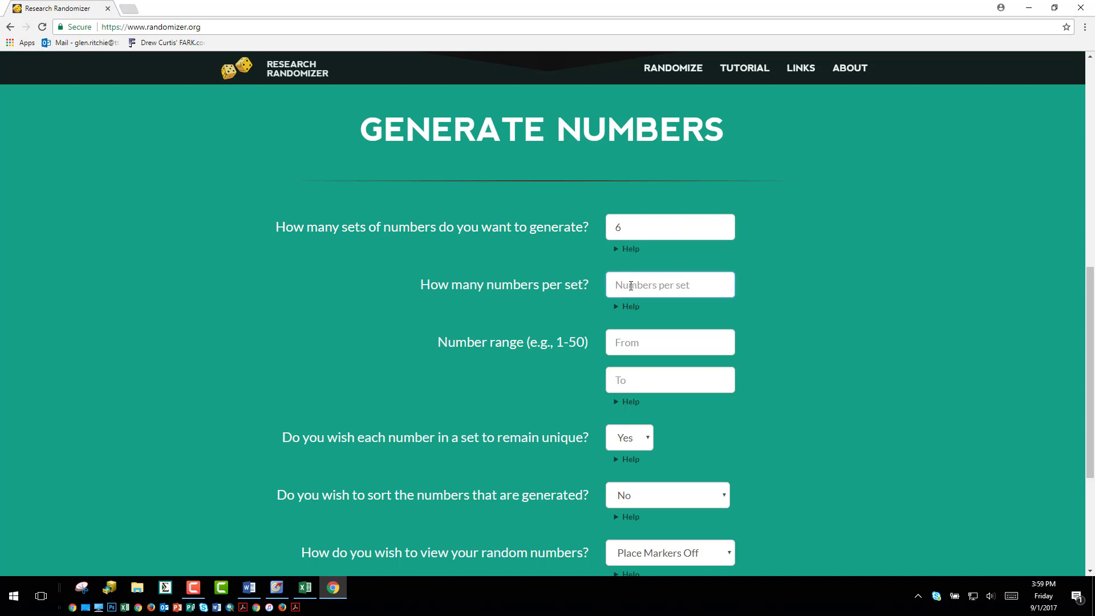
text(8)
click(661, 335)
click(653, 378)
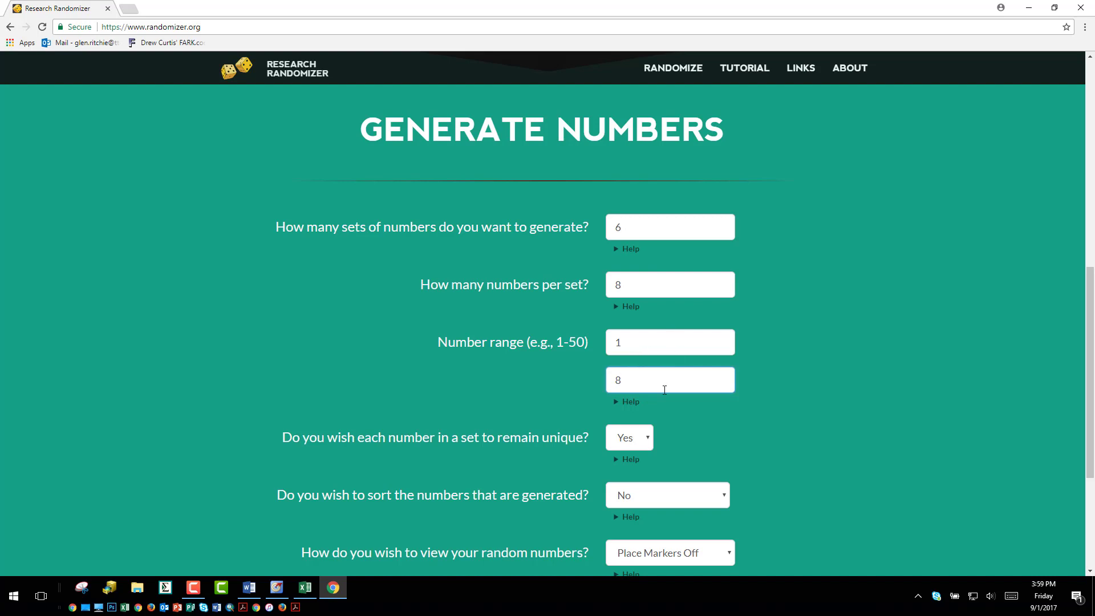
Generate the random number sets and open the downloaded CSV of the results
scroll(665, 390, down, 2)
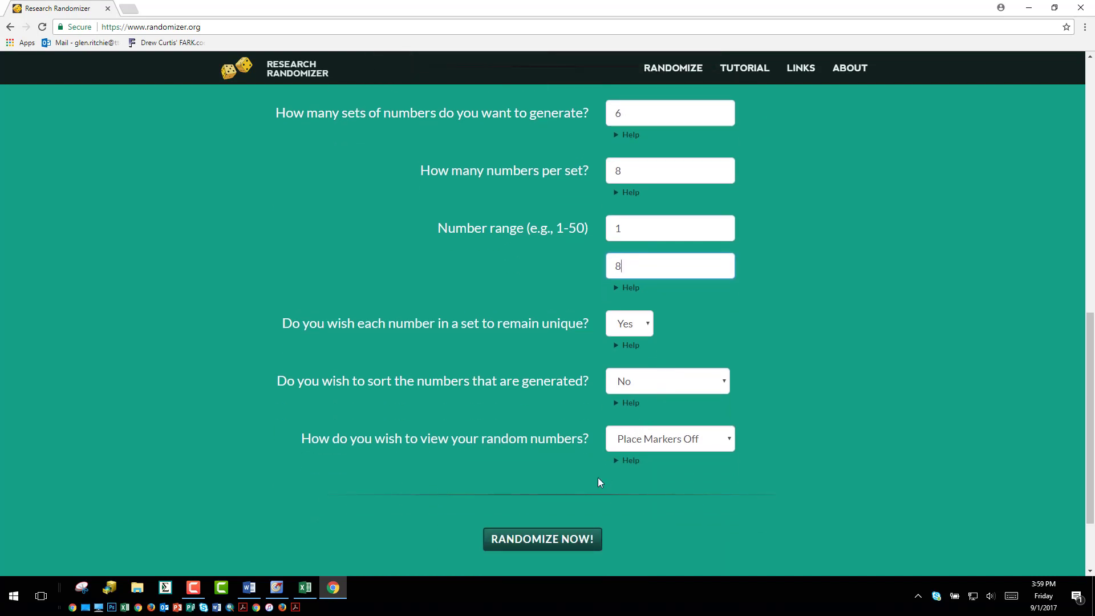
click(560, 547)
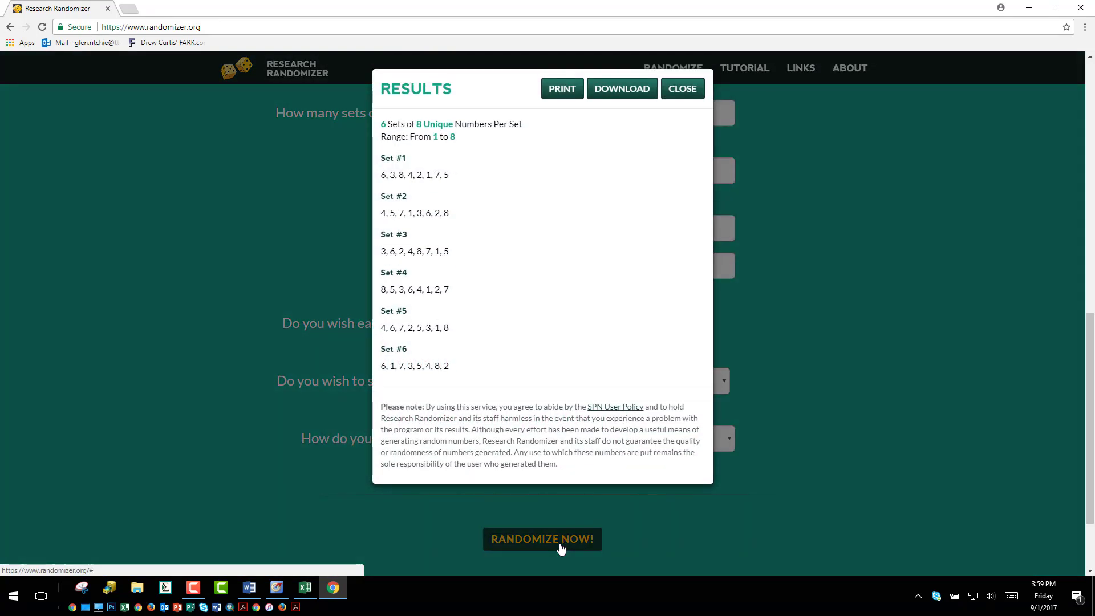
click(624, 90)
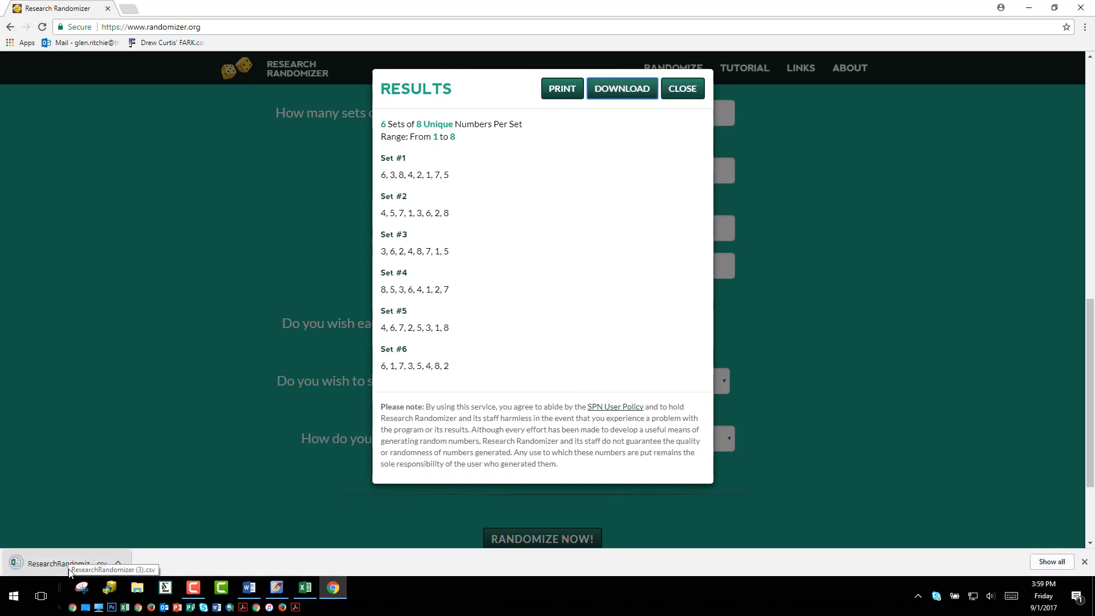
click(68, 567)
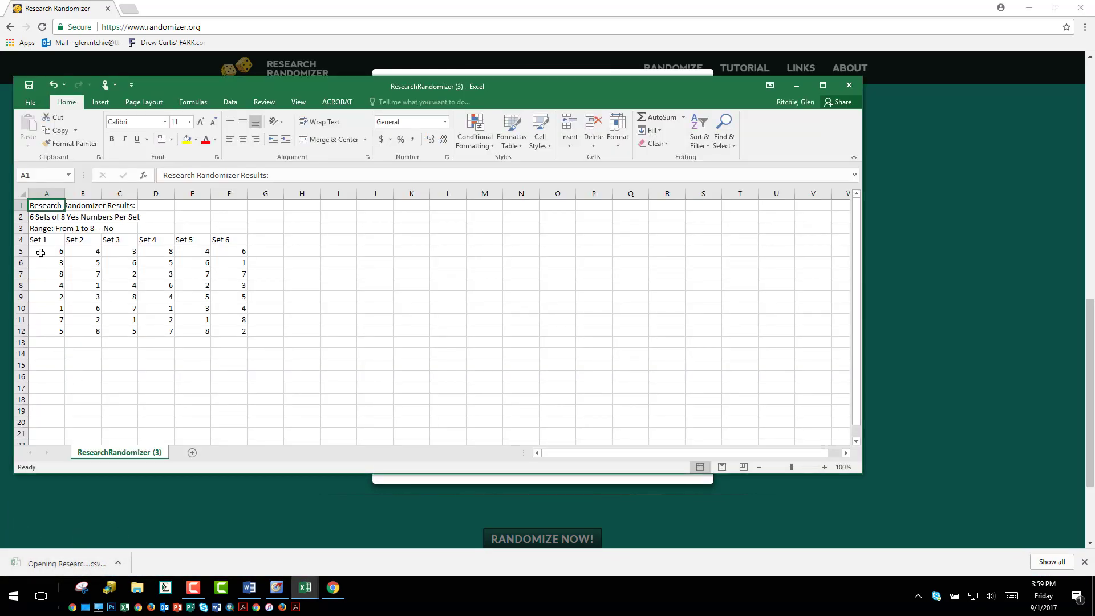
Copy the six random sets in A5:F12, close the CSV workbook and paste them at Q2 in Book1
drag(41, 253, 227, 331)
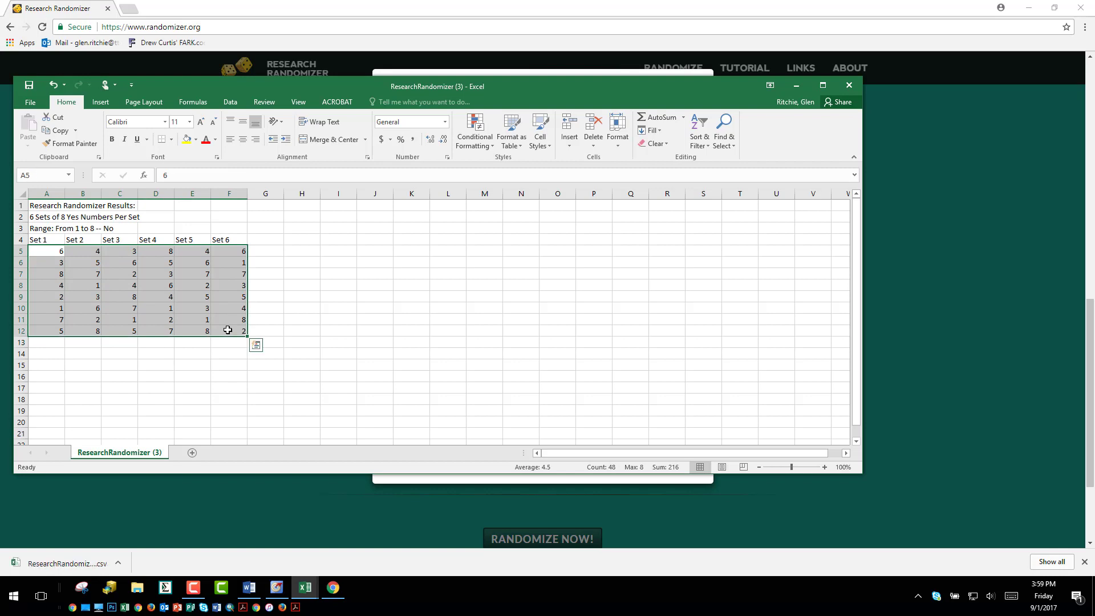
key(ctrl+c)
click(849, 85)
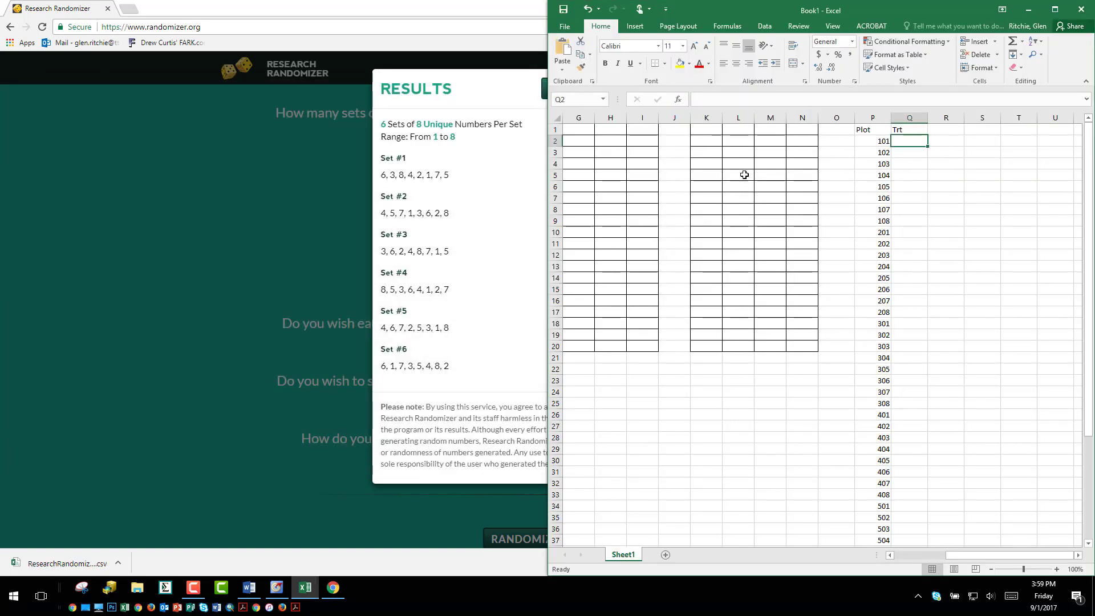
key(ctrl+v)
Move random sets 2 to 6 from R2:V9 to Q10, placing the second set beside the 200-series plots
click(941, 142)
key(ctrl+shift+Right)
key(ctrl+shift+Down)
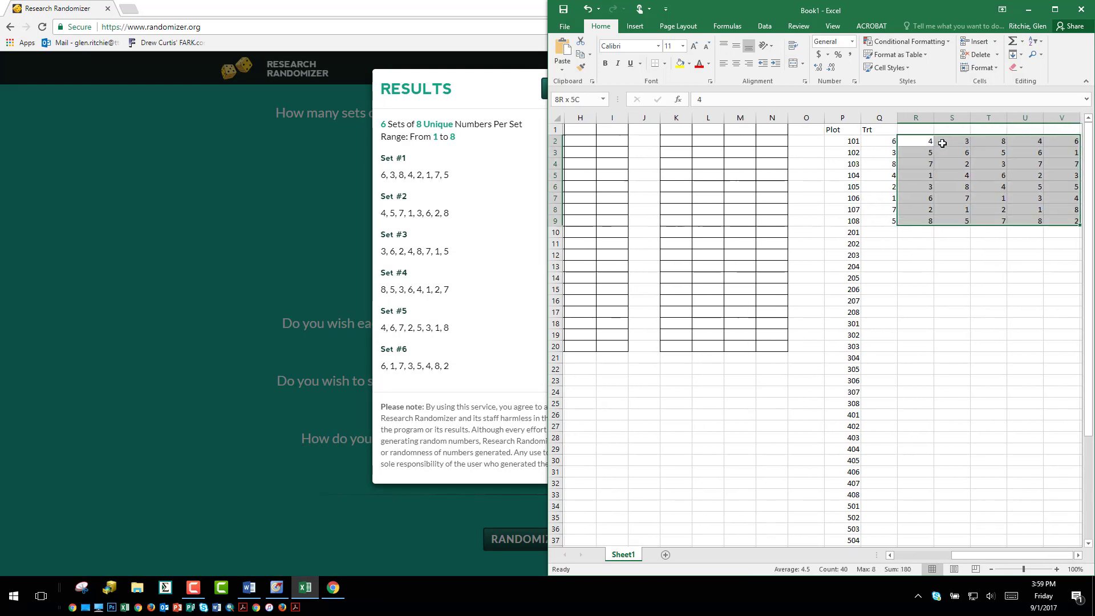
key(ctrl+c)
click(885, 231)
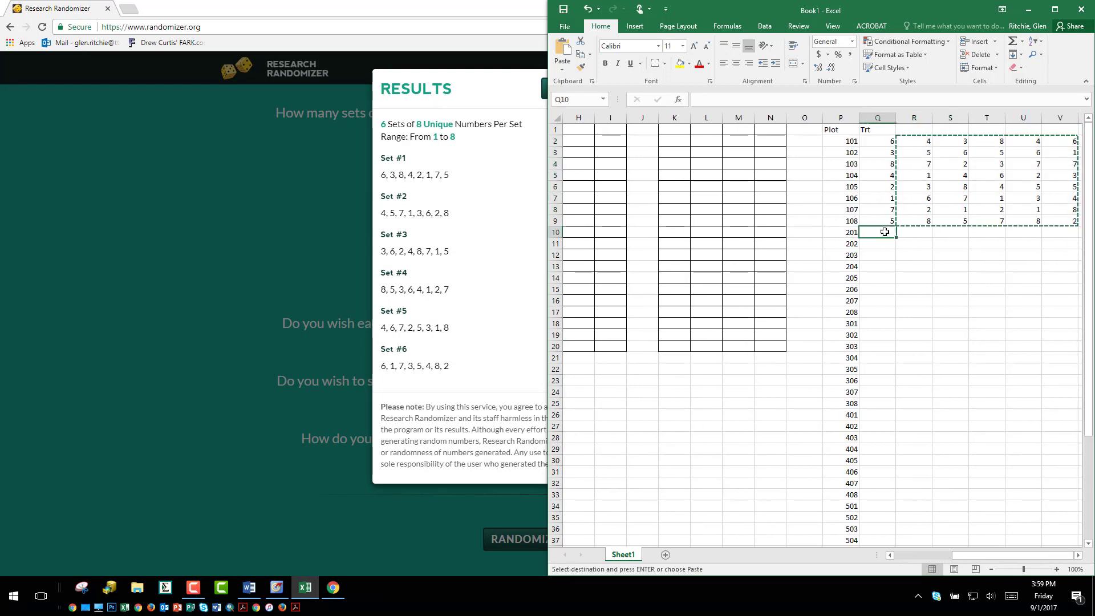
key(ctrl+v)
Move random sets 3 to 6 from R10:U17 to Q18, starting beside plot 301
drag(913, 233, 1035, 312)
key(ctrl+c)
click(889, 325)
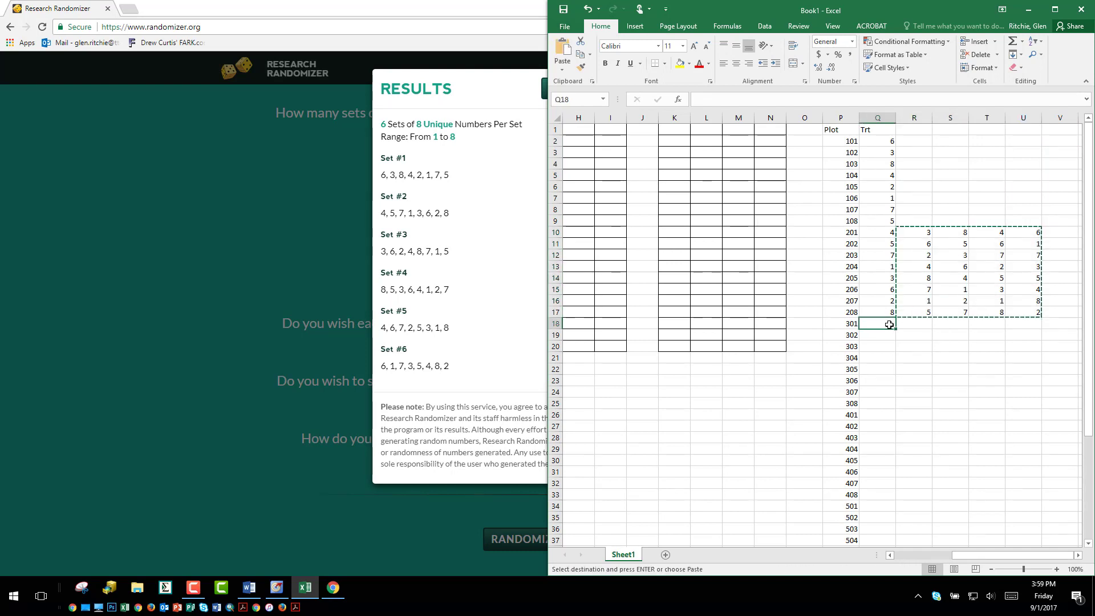
key(ctrl+v)
Move random sets 4 to 6 from R18:T25 to Q26, starting beside plot 401
drag(912, 324, 978, 408)
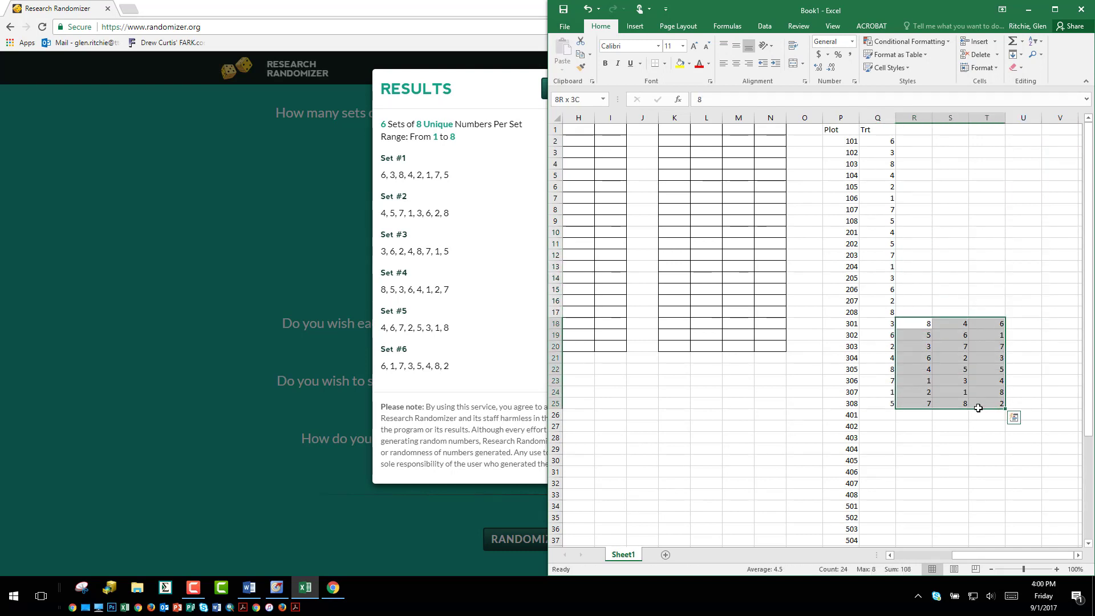
key(ctrl+c)
click(887, 414)
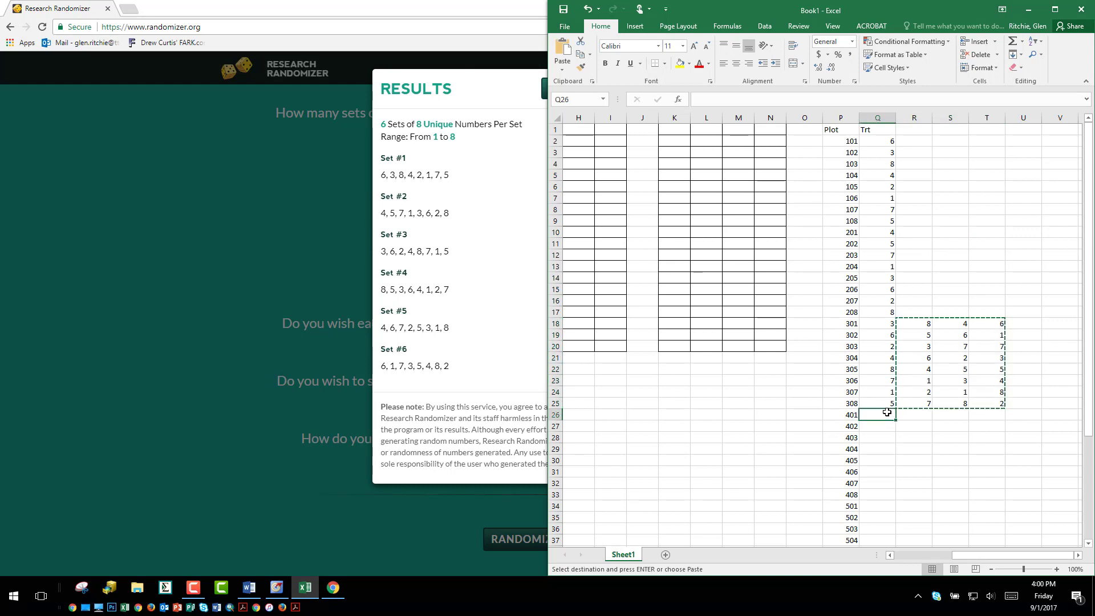
key(ctrl+v)
Move random sets 5 and 6 from R26:S33 to Q34, starting beside plot 501
scroll(887, 414, down, 6)
drag(907, 210, 948, 289)
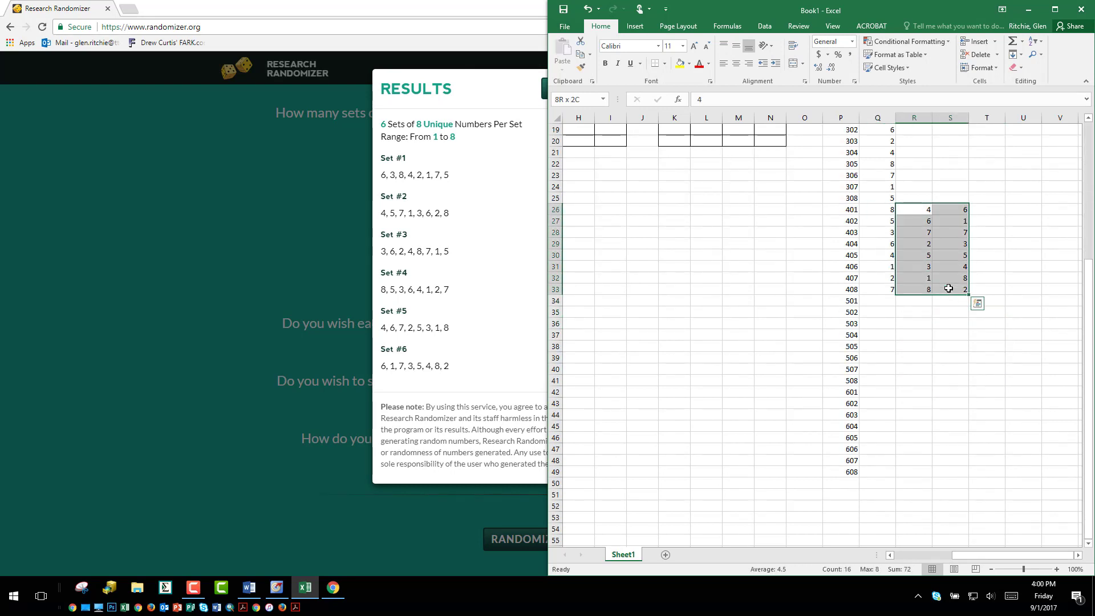
key(ctrl+x)
click(874, 303)
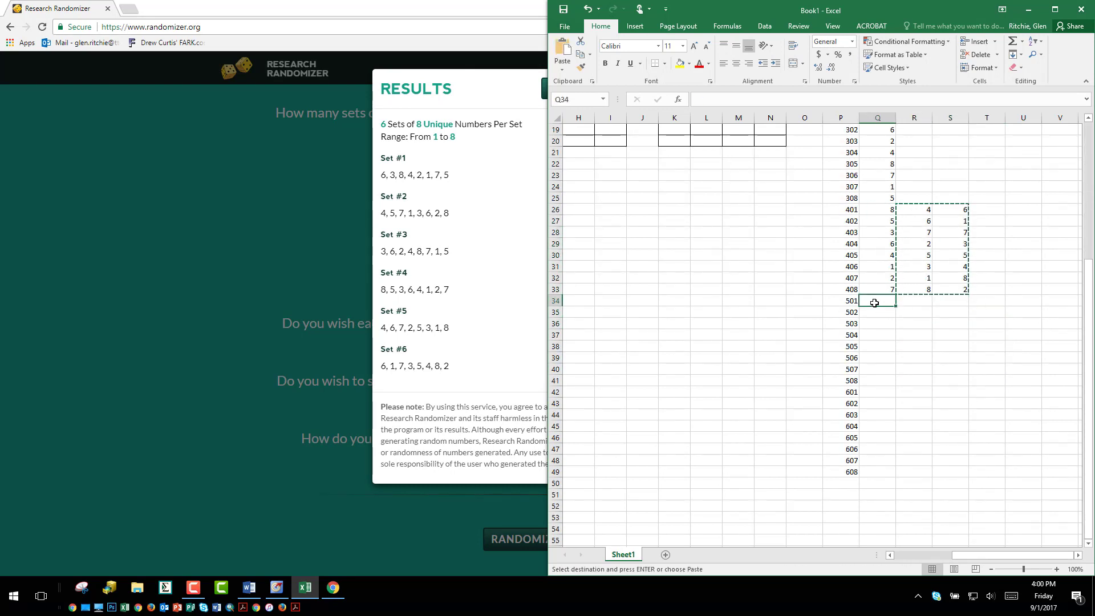
key(ctrl+v)
Move the last random set from R34:R41 to Q42 to assign treatments to the 600-series plots
drag(923, 303, 923, 383)
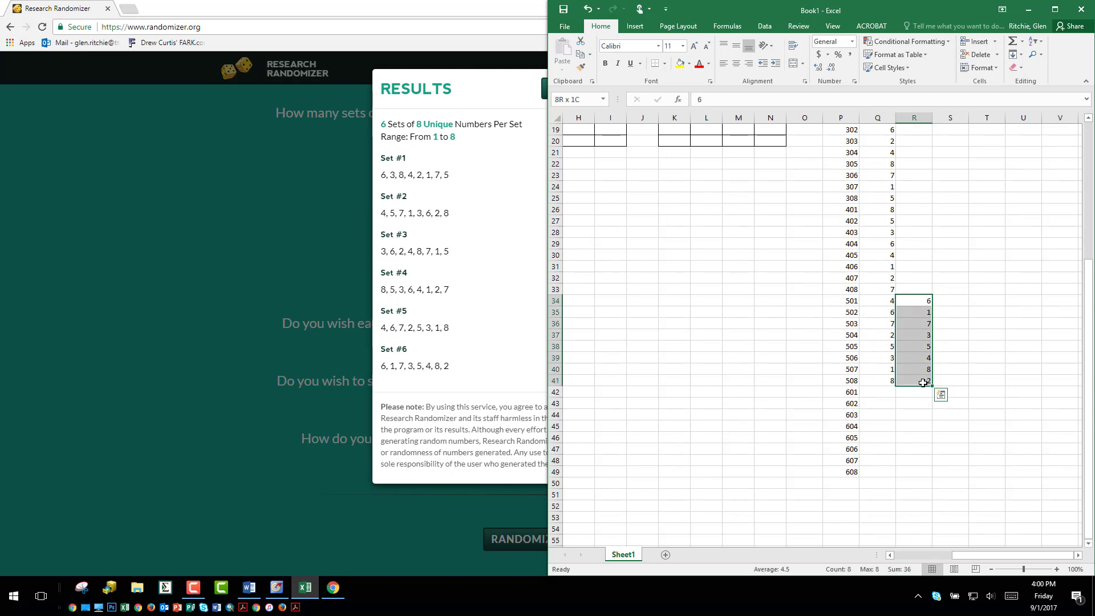
key(ctrl+x)
click(872, 393)
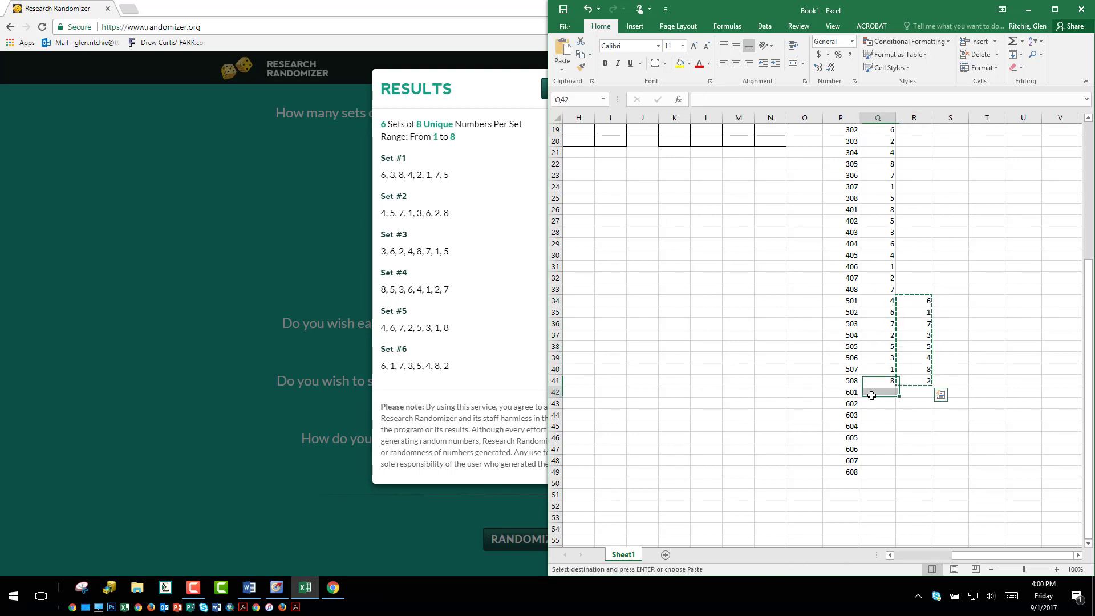
key(ctrl+v)
click(871, 358)
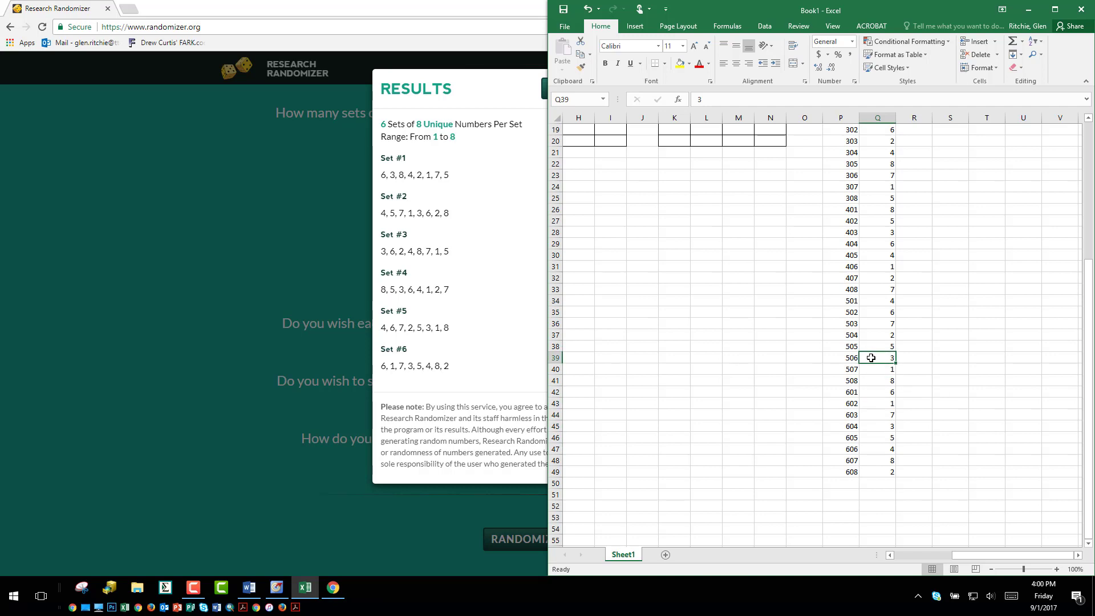
Review the plot map in columns A to D and select the first replicate's plots in A19:D20
scroll(871, 356, up, 6)
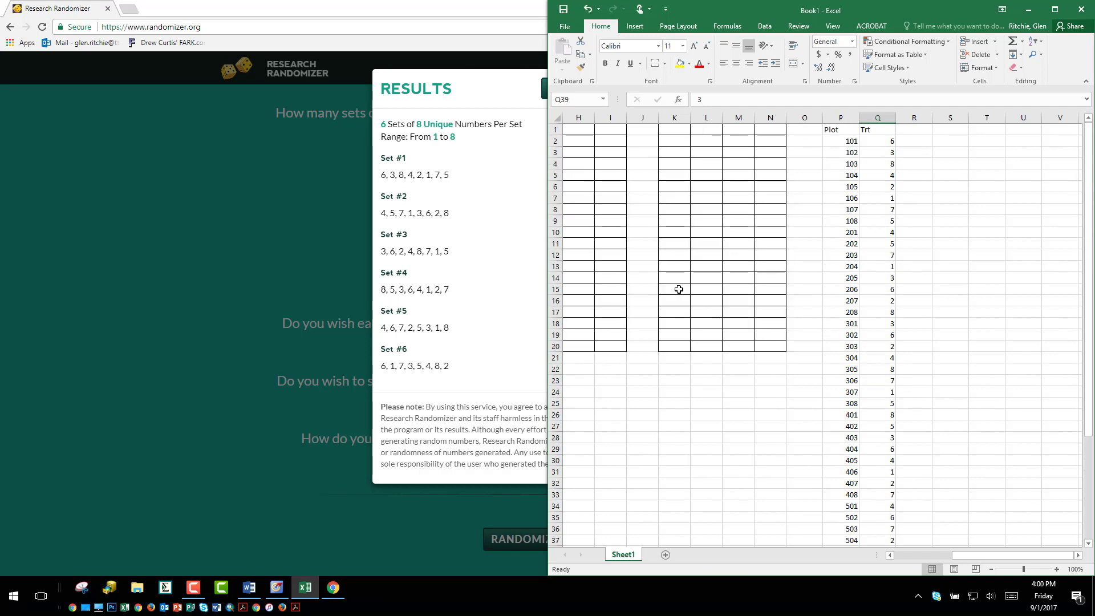
key(ctrl+Left)
key(ctrl+Left)
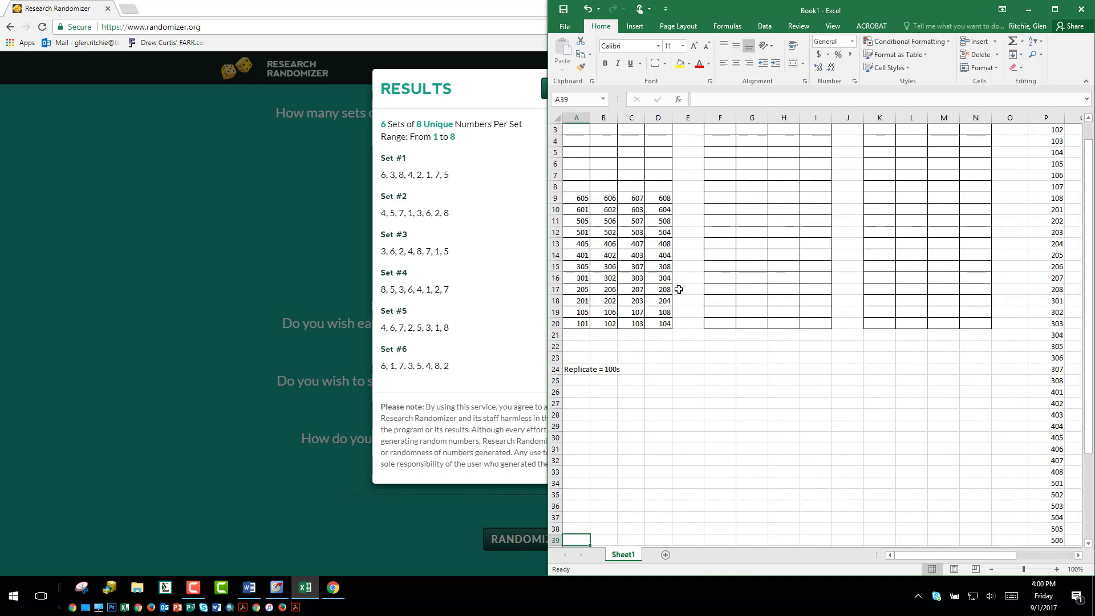
key(Up)
key(Up)
key(Up)
key(Up)
key(Up)
key(Up)
key(Up)
key(Up)
key(Up)
key(Up)
key(Up)
key(Up)
key(Up)
key(Up)
key(Up)
key(Up)
key(Up)
key(Up)
key(Up)
key(Up)
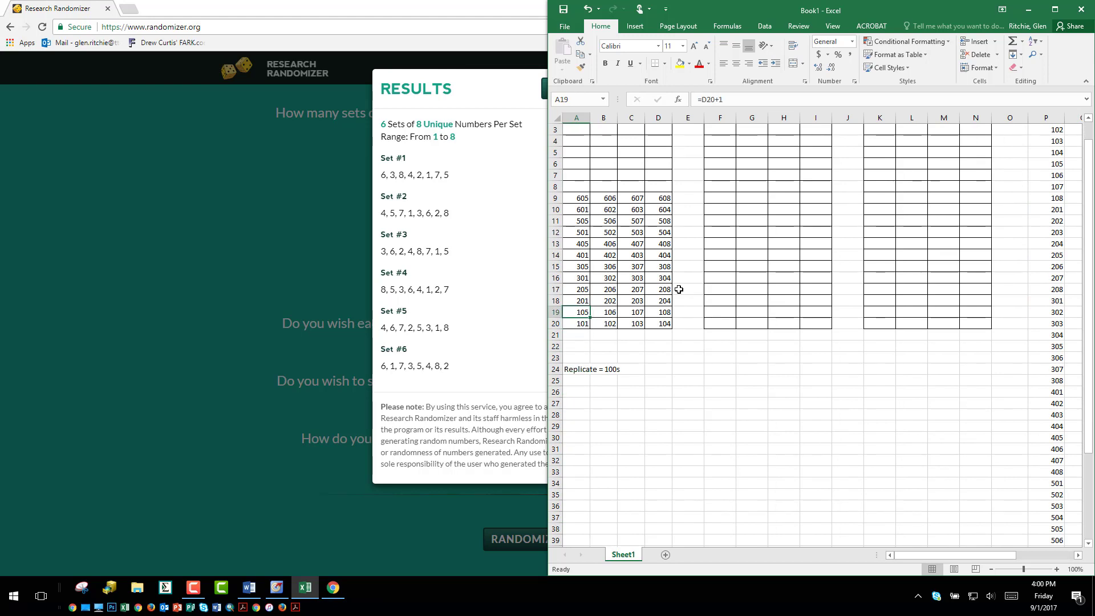
drag(578, 311, 664, 326)
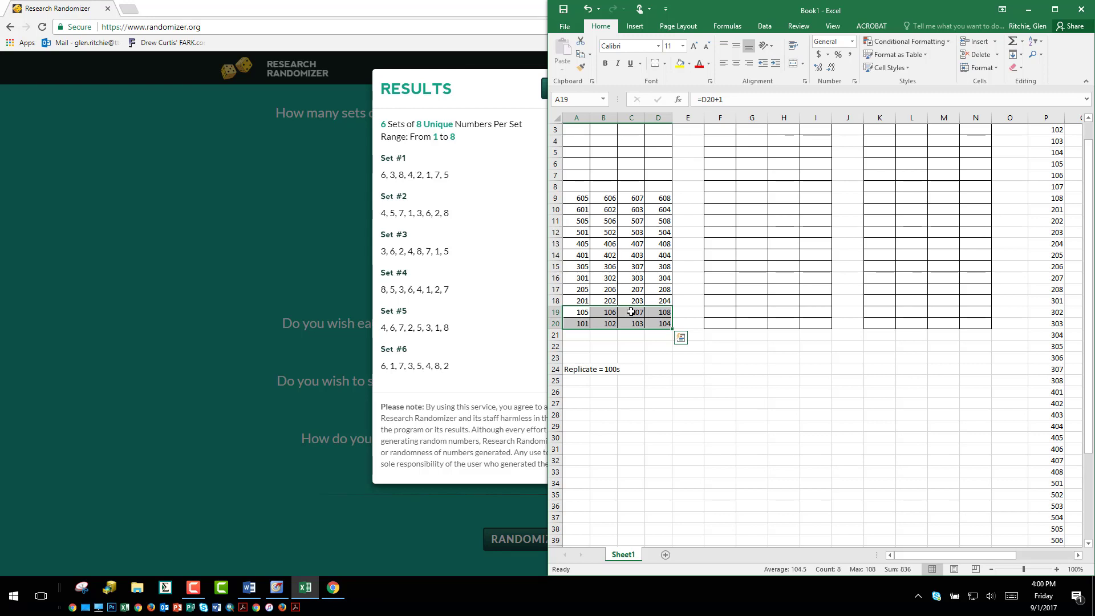
Examine the blank map grids and the Plot and Trt list, ending on the first treatment value in Q2
key(Up)
key(Up)
key(Up)
key(Up)
key(Up)
key(Up)
key(Up)
key(Up)
key(Up)
key(Up)
key(Up)
key(Up)
key(Up)
key(Up)
key(Up)
key(Up)
key(Up)
key(Up)
key(Right)
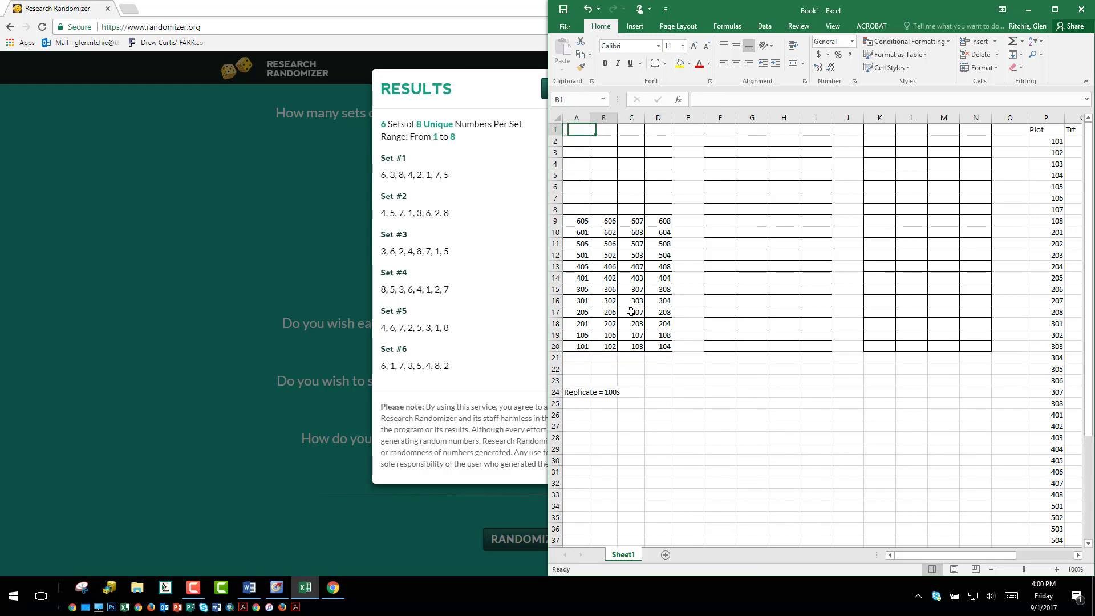
key(Right)
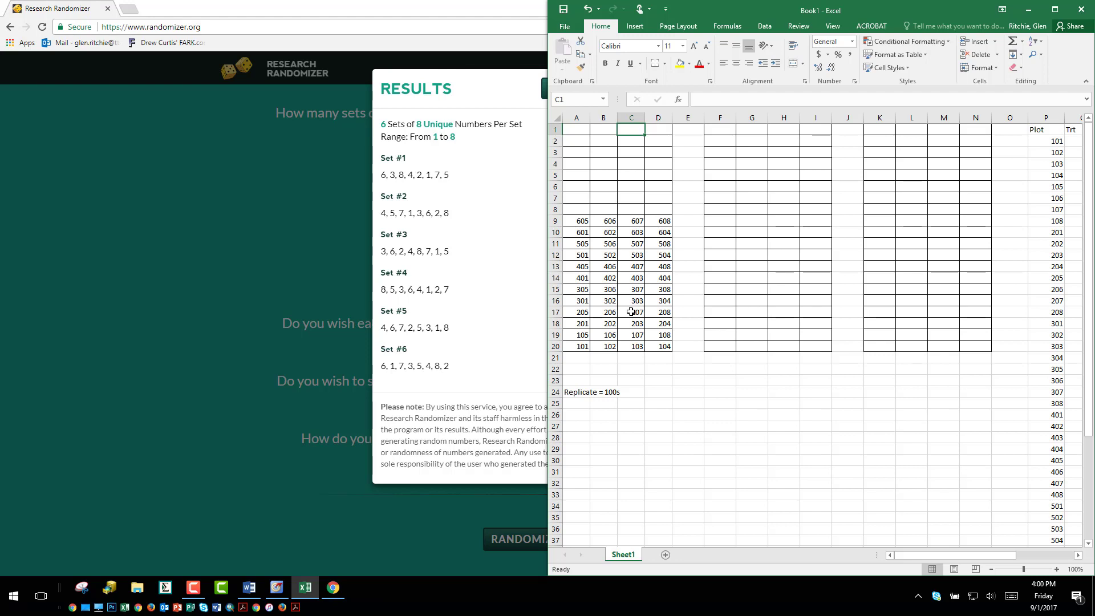
key(Right)
key(Right)
key(Right)
key(Right)
key(Right)
key(Right)
key(Right)
key(Right)
key(Right)
key(Right)
key(Right)
key(Right)
key(Right)
key(Right)
key(Right)
key(Right)
key(Right)
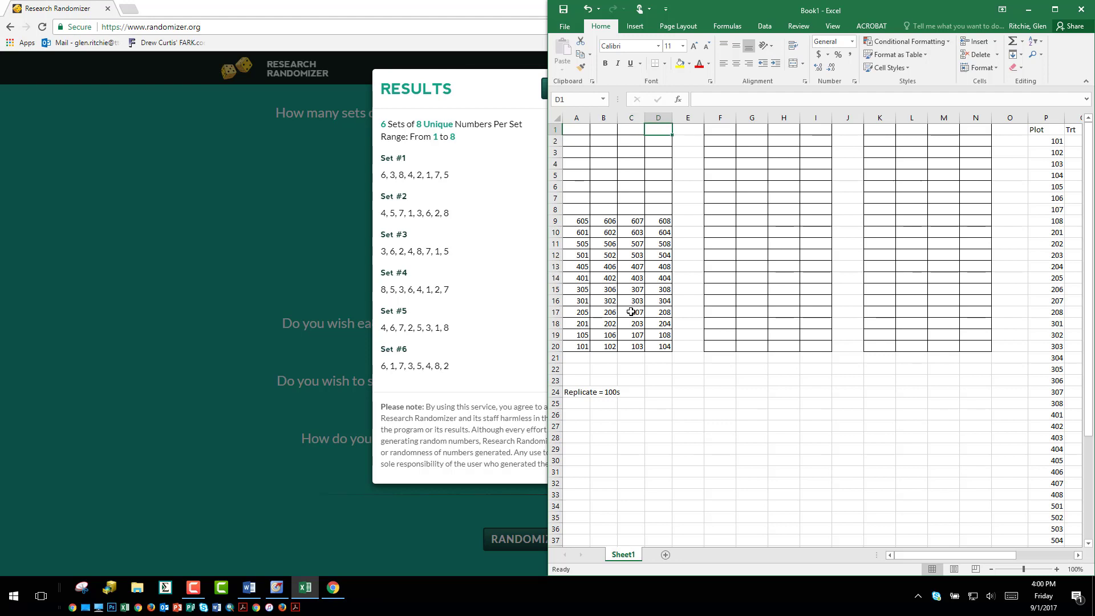
key(Right)
key(Right)
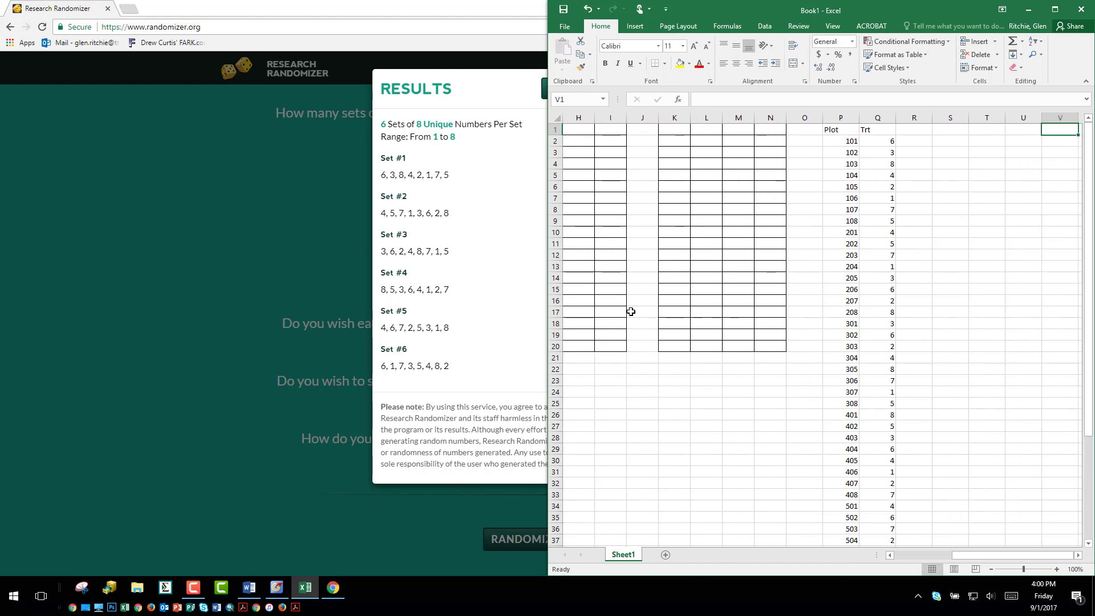
key(Left)
key(Left)
key(Left)
key(Left)
key(Left)
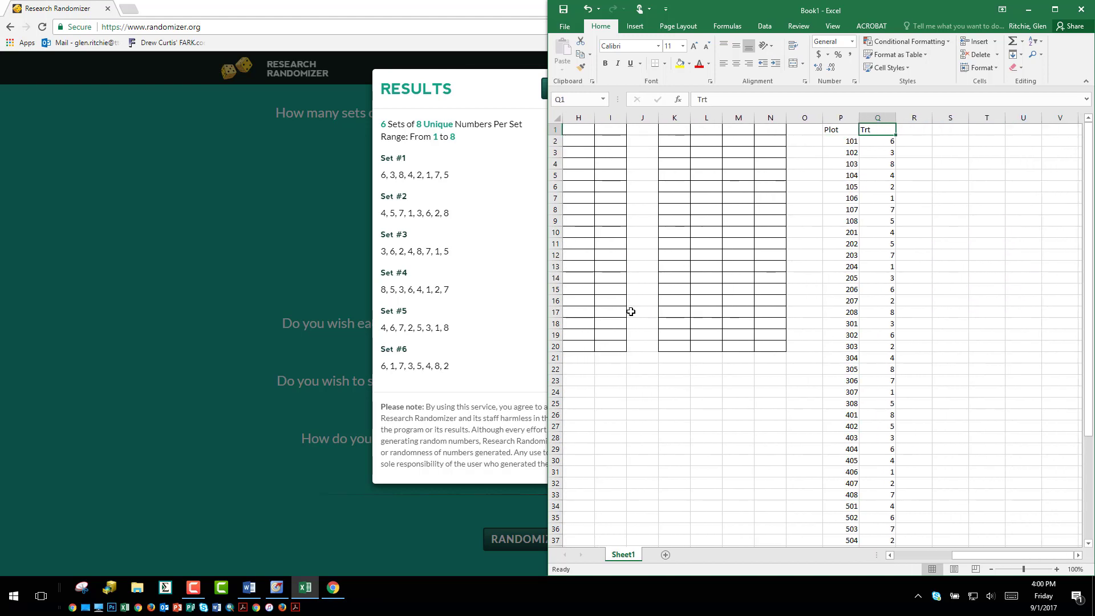
key(Left)
key(Down)
key(Right)
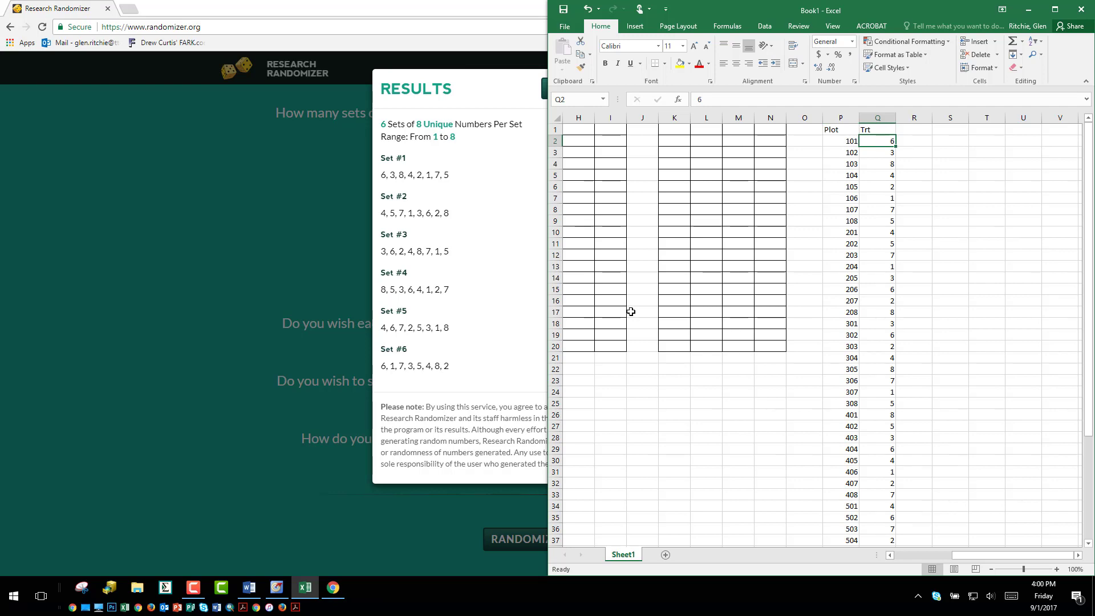
Examine the plot map beside the blank second grid, ending on F20, the grid cell that corresponds to plot 101
key(Left)
key(Left)
key(Left)
key(Left)
key(Left)
key(Left)
key(Left)
key(Left)
key(Left)
key(Left)
key(Left)
key(Left)
key(Left)
key(Left)
key(Left)
key(Left)
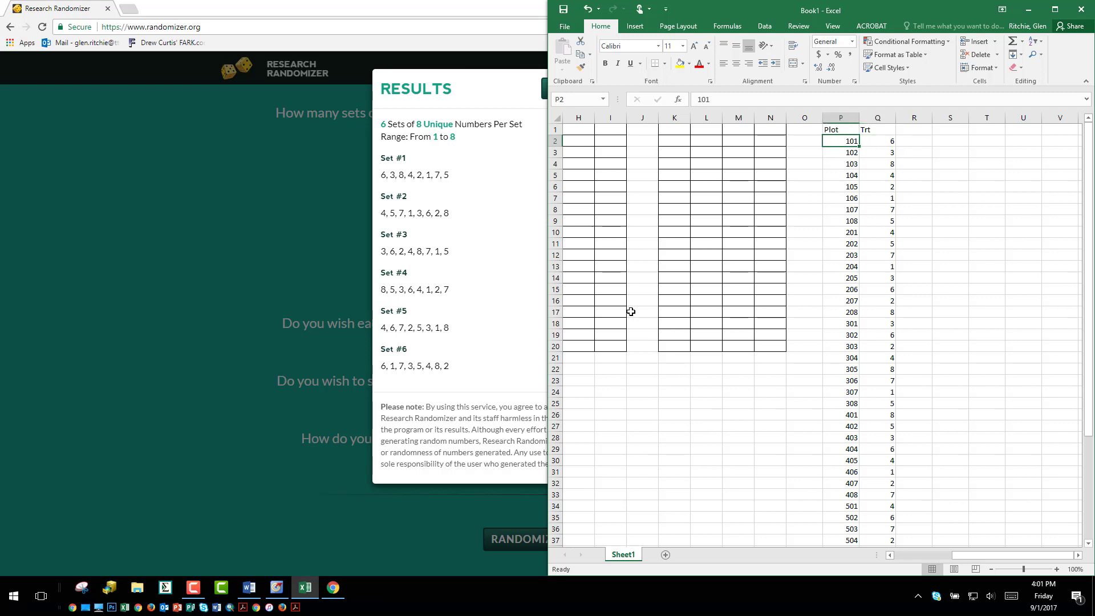
key(Right)
key(Right)
key(Right)
key(Right)
key(Down)
key(Down)
key(Down)
key(Down)
key(Down)
key(Down)
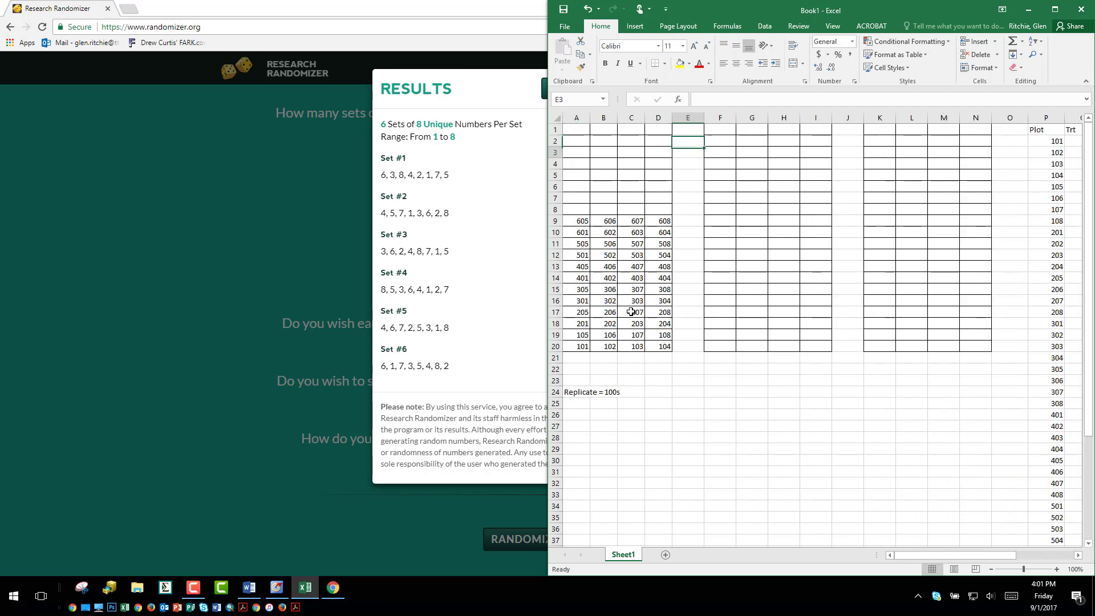
key(Down)
key(Right)
key(Down)
key(Down)
key(Down)
key(Down)
key(Down)
key(Down)
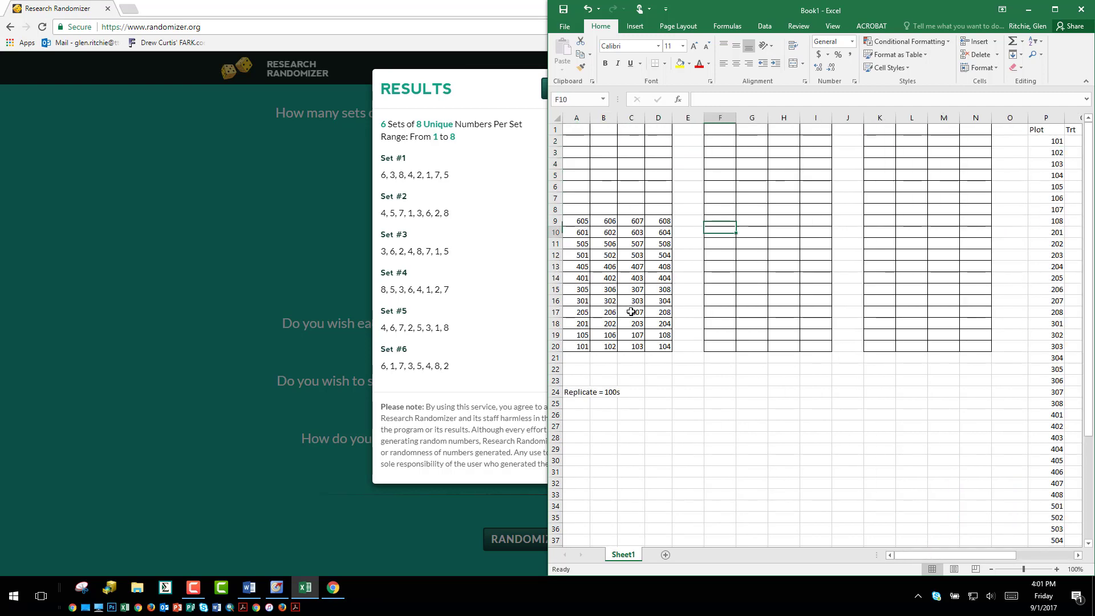
key(Down)
key(Down)
key(Down)
key(Down)
key(Down)
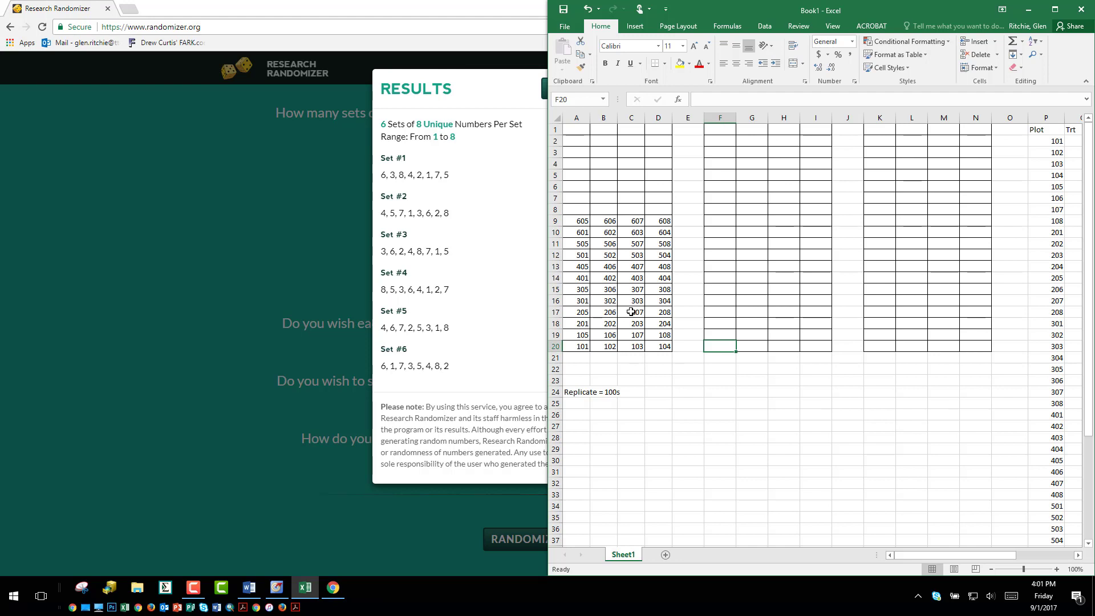
Trace plot 101 from A20 on the map to its list entry in P2 and its treatment in Q2
click(582, 346)
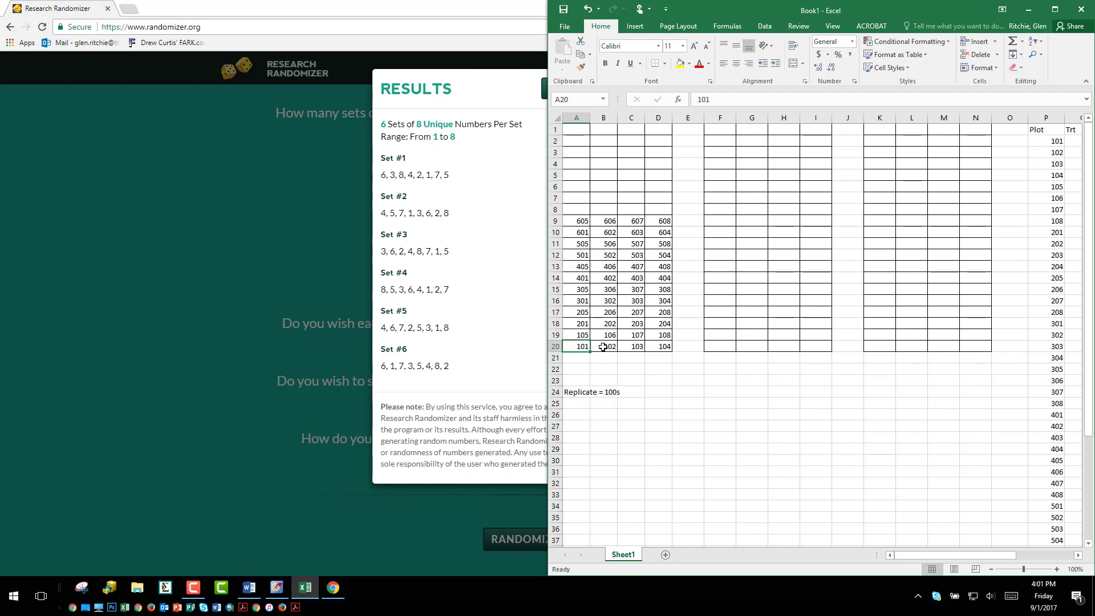
click(1046, 139)
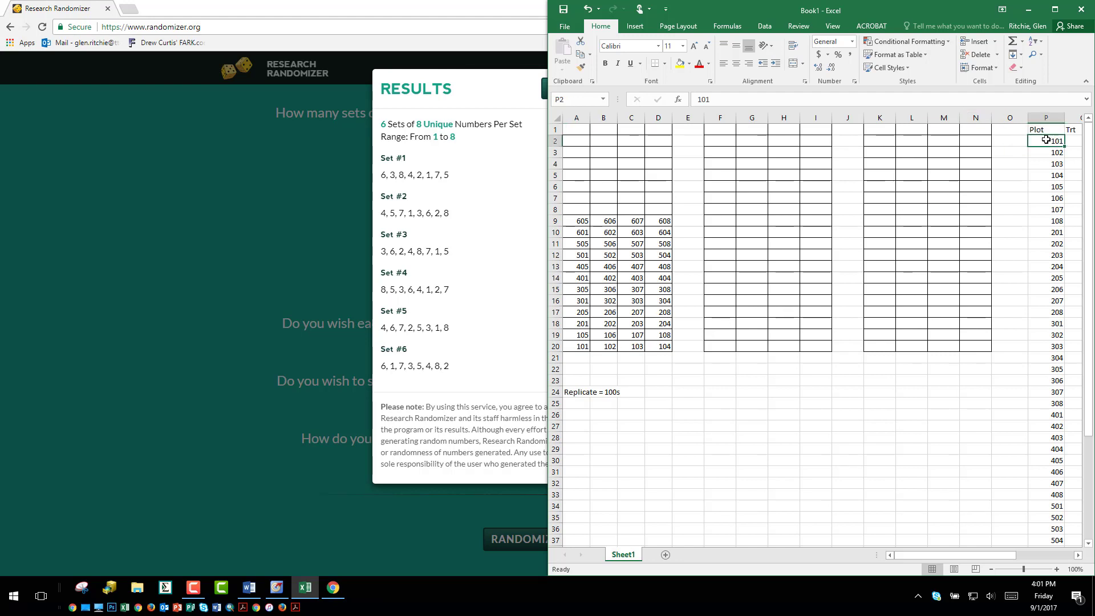
scroll(1047, 140, right, 5)
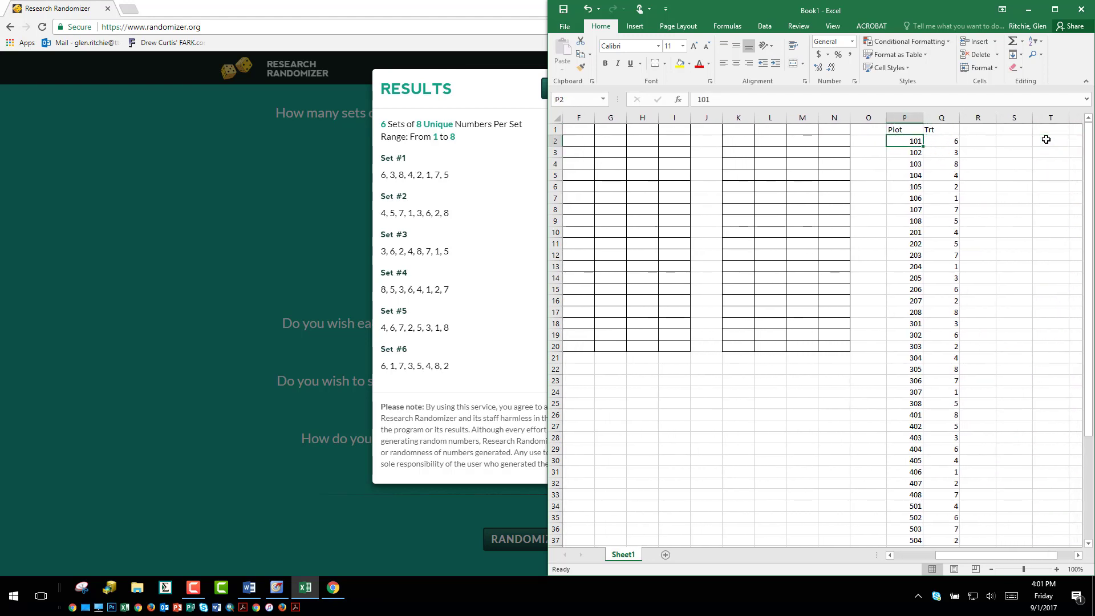
key(Right)
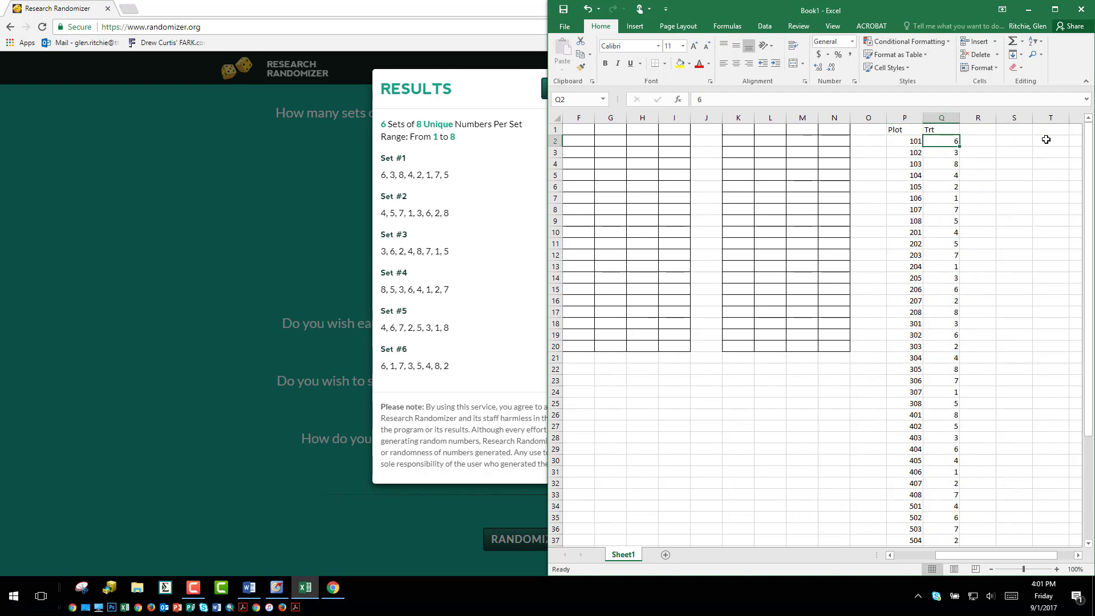
Start a VLOOKUP formula in F20 with plot cell A20 as the lookup value
key(Left)
key(Left)
key(Left)
key(Left)
key(Left)
key(Left)
key(Left)
key(Left)
key(Left)
key(Left)
key(Left)
key(Left)
key(Left)
key(Left)
key(Left)
key(Left)
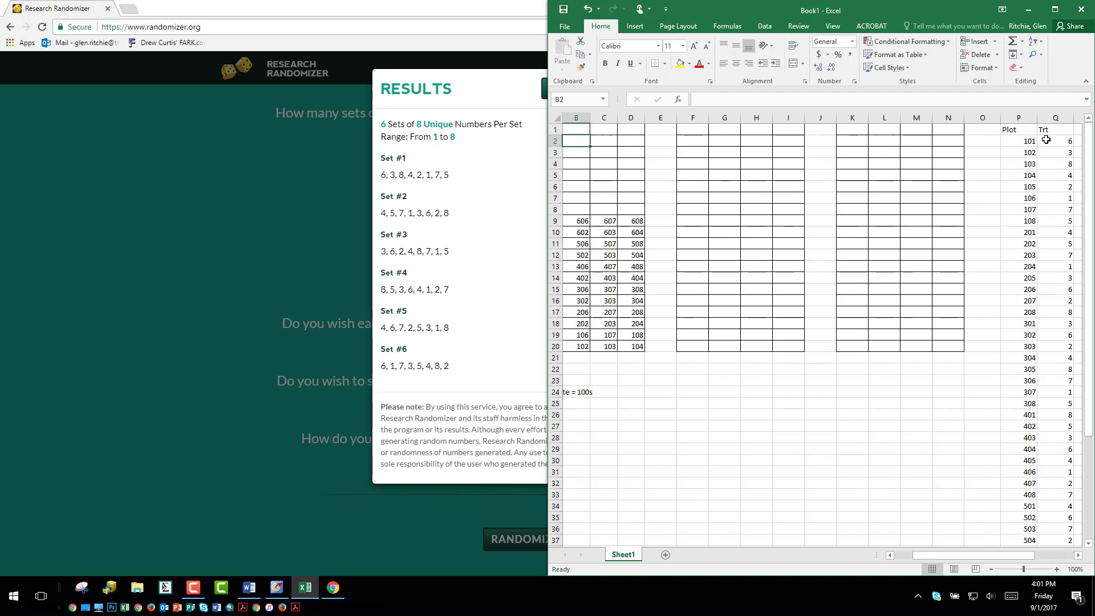
key(Down)
key(Down)
key(Down)
key(Down)
key(Down)
key(Down)
key(Down)
key(Down)
key(Down)
key(Down)
key(Down)
key(Down)
key(Down)
key(Down)
key(Down)
key(Down)
key(Down)
key(Down)
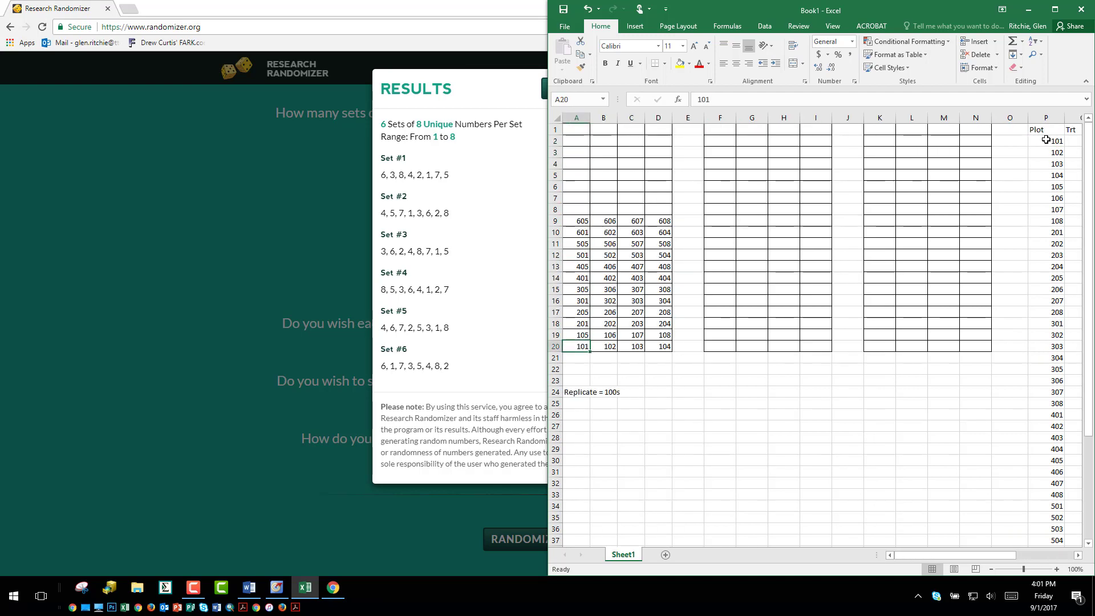
key(Right)
key(Right)
key(Right)
key(Right)
key(Right)
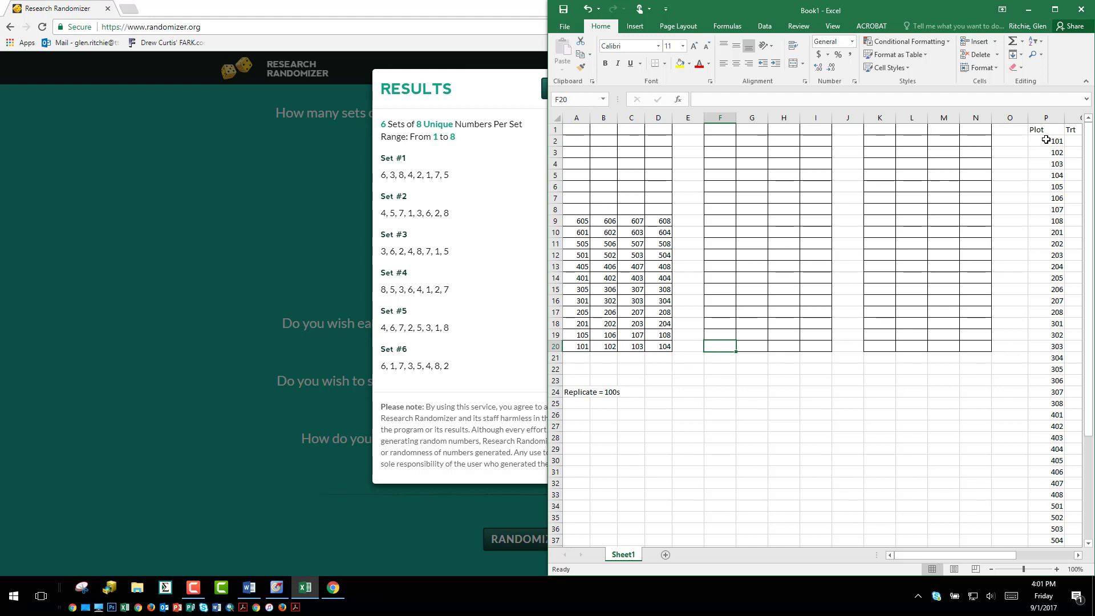
text(=)
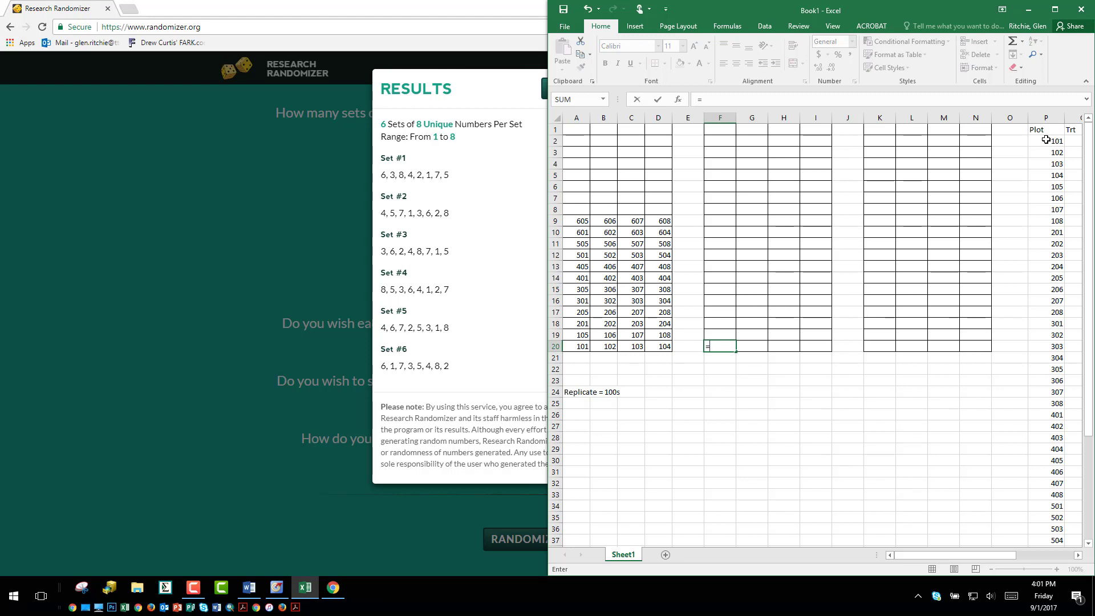
text(vlookup)
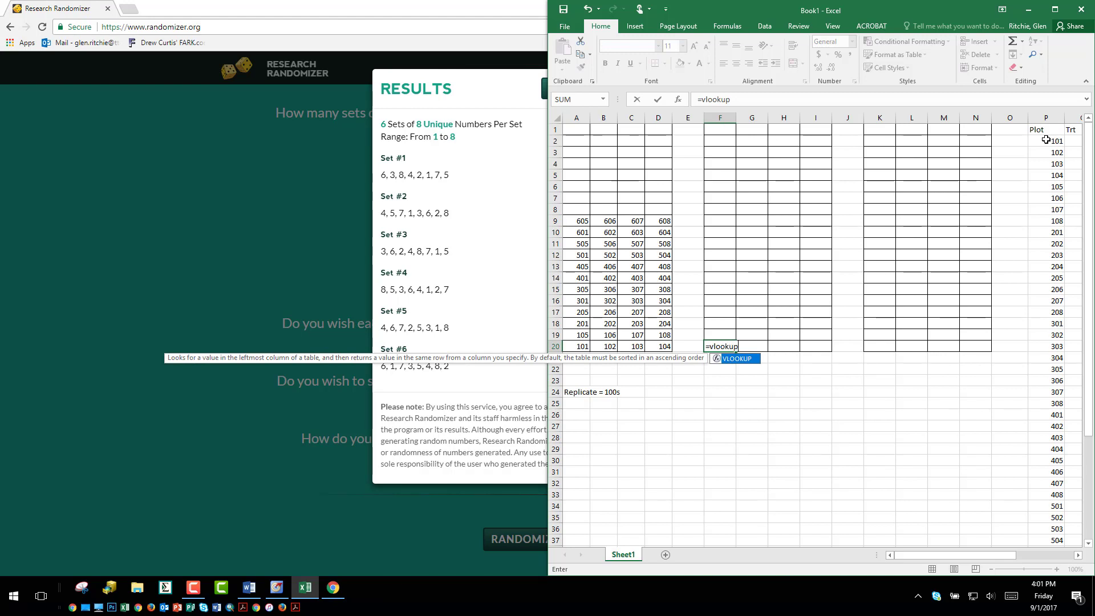
text(()
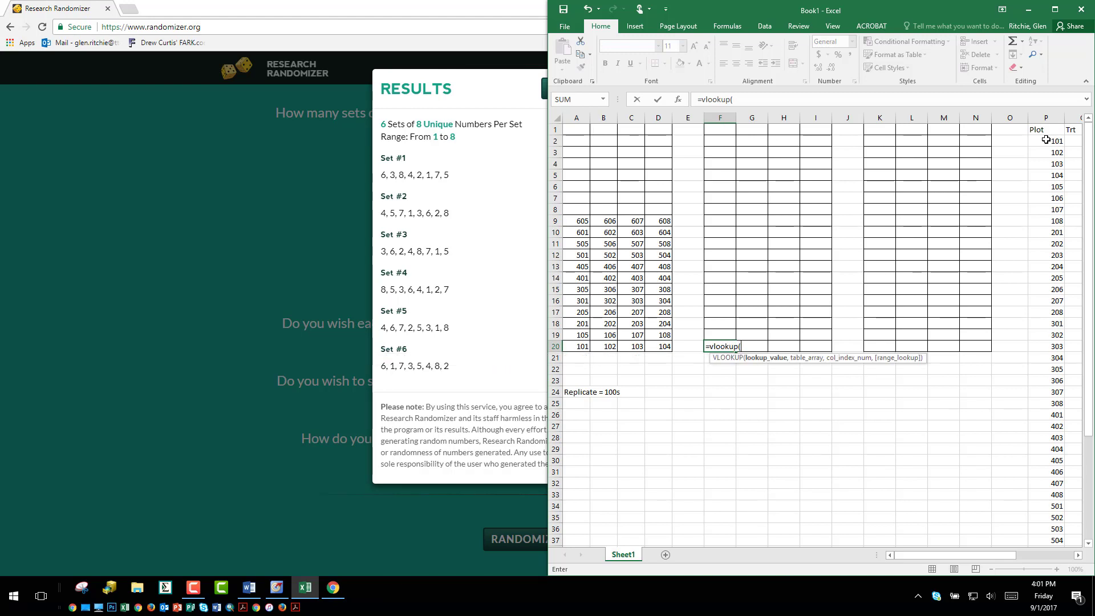
click(578, 345)
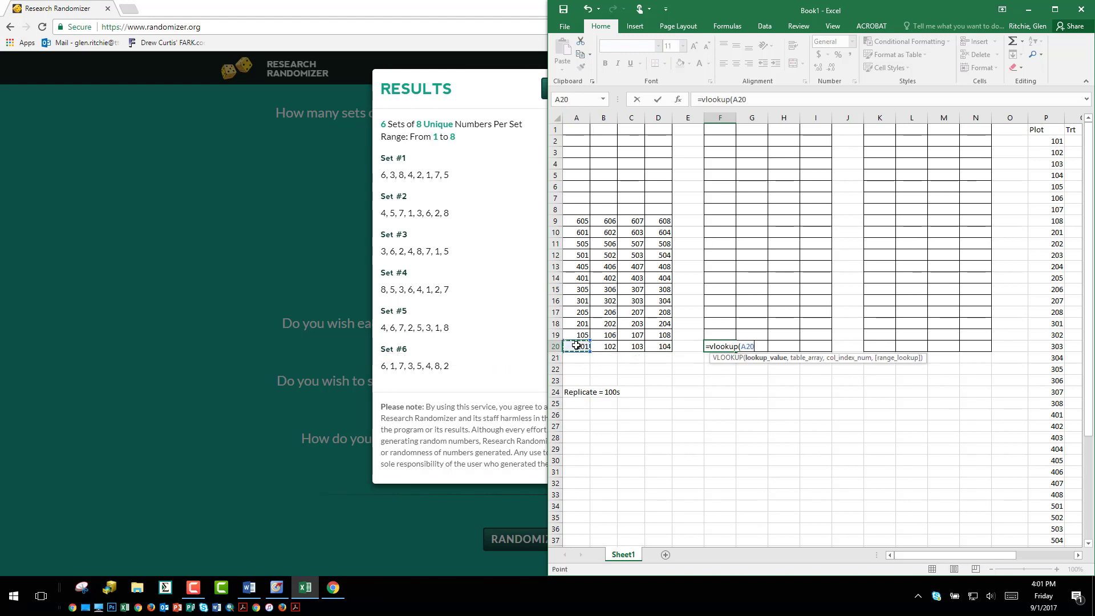
Set the formula's table array to the Plot and Trt data as the absolute range $P$2:$Q$49
text(,)
click(1050, 142)
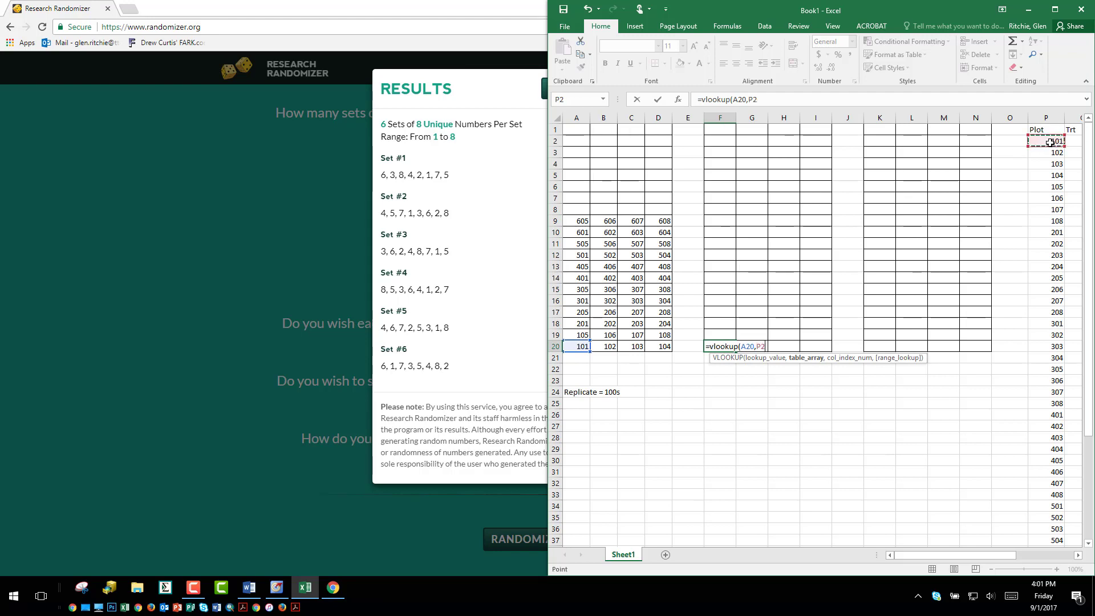
drag(1049, 142, 1071, 541)
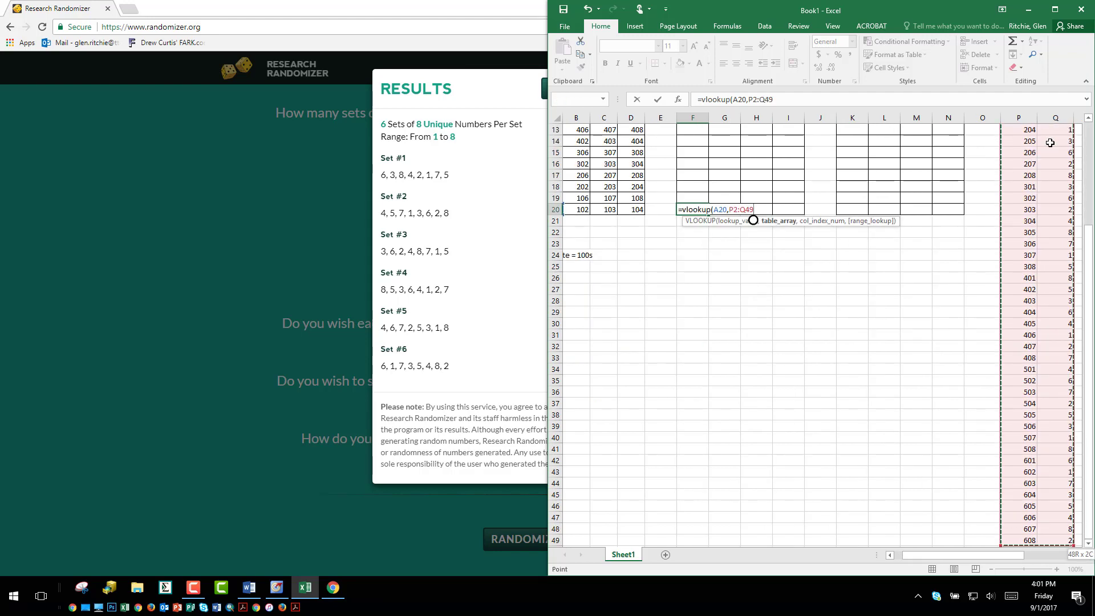
key(F4)
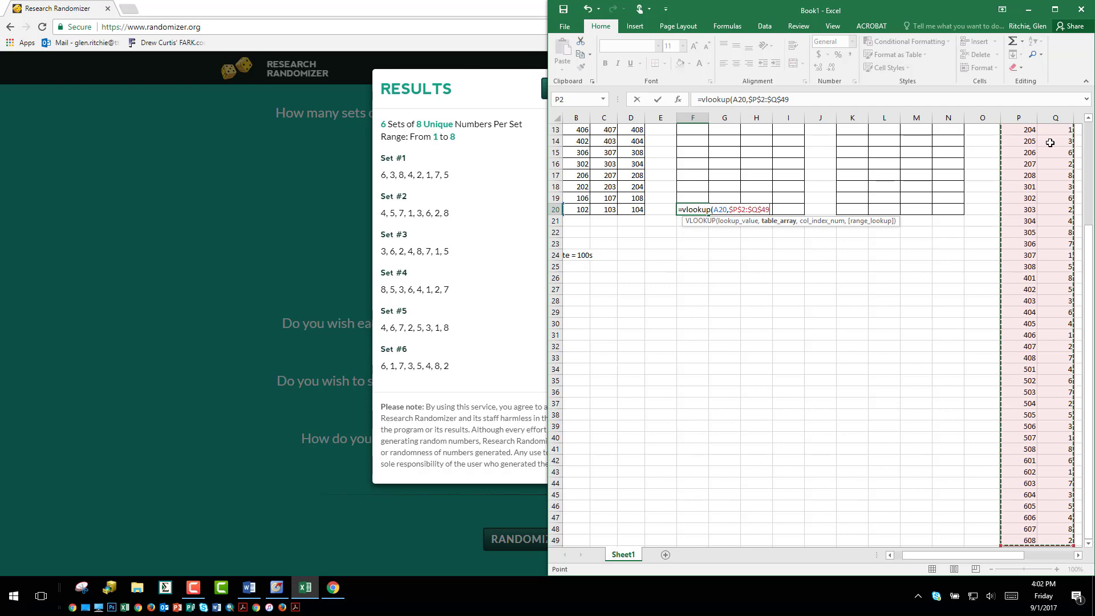
key(F8)
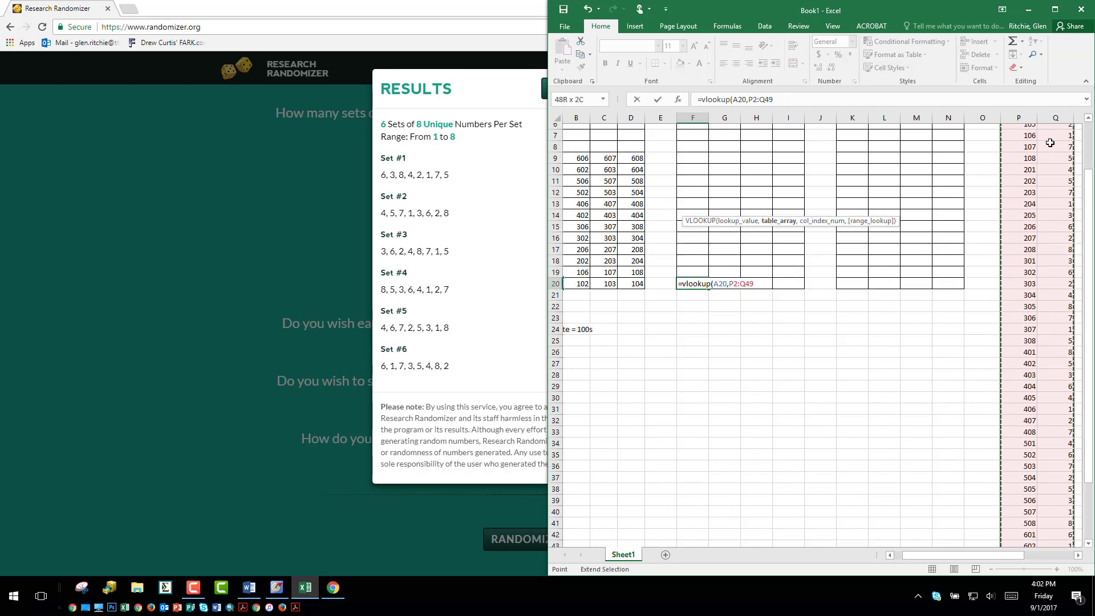
scroll(1050, 142, up, 1)
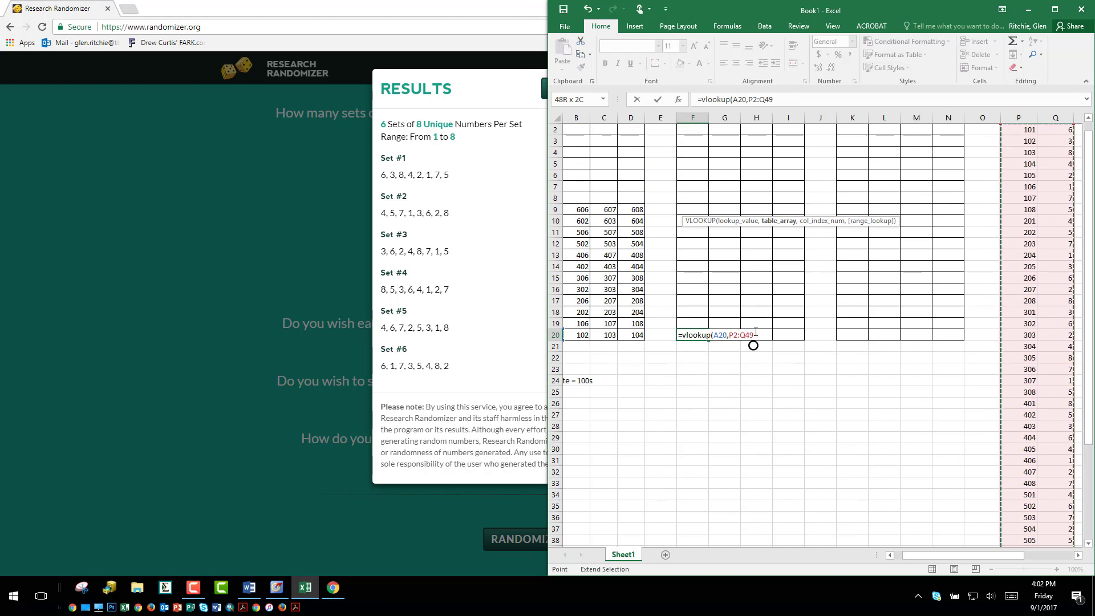
click(733, 337)
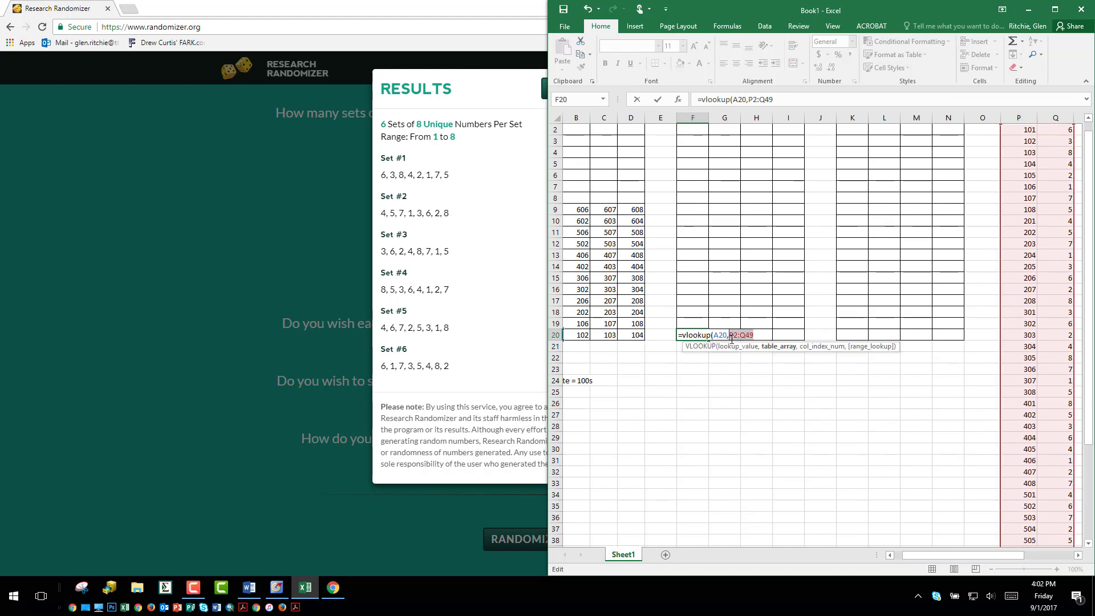
key(F4)
click(770, 337)
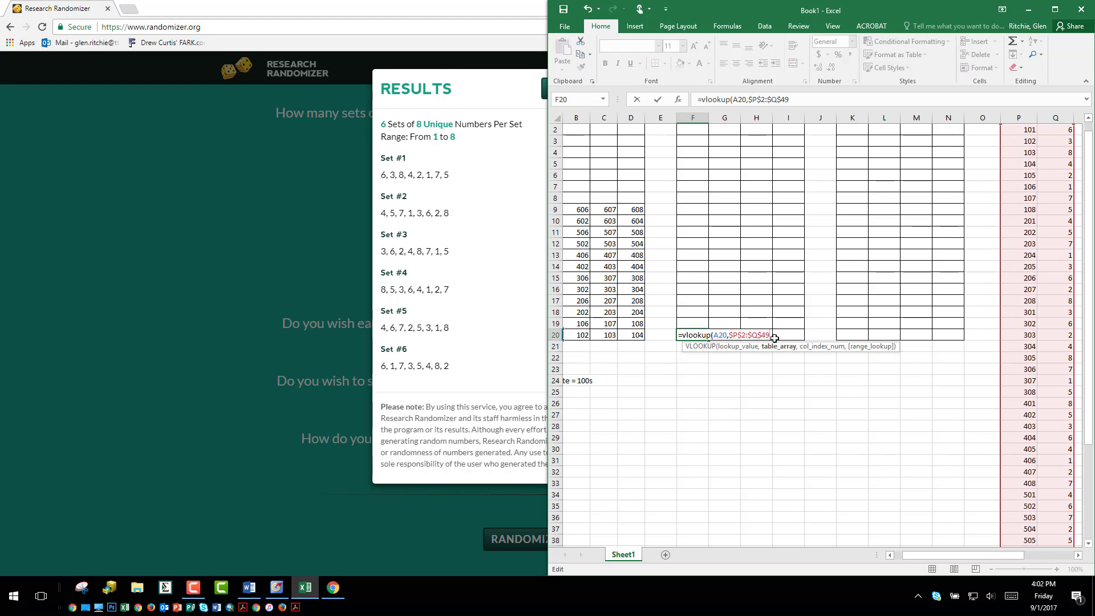
Complete the F20 lookup with column index 2 and false for an exact match, and enter the formula
text(,)
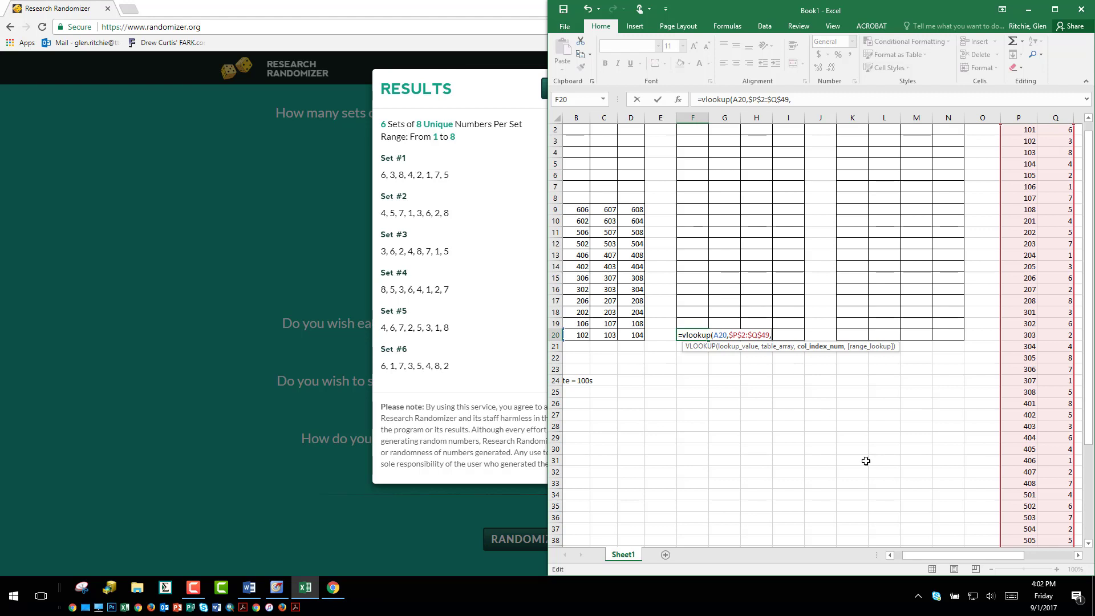
drag(960, 556, 999, 560)
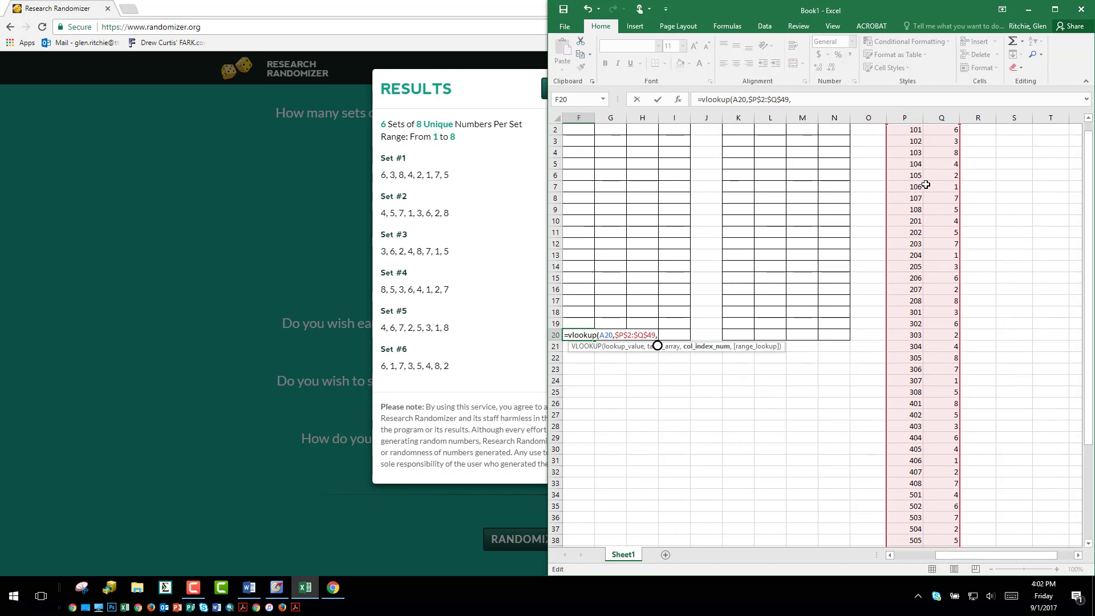
click(914, 118)
text(2)
text(,)
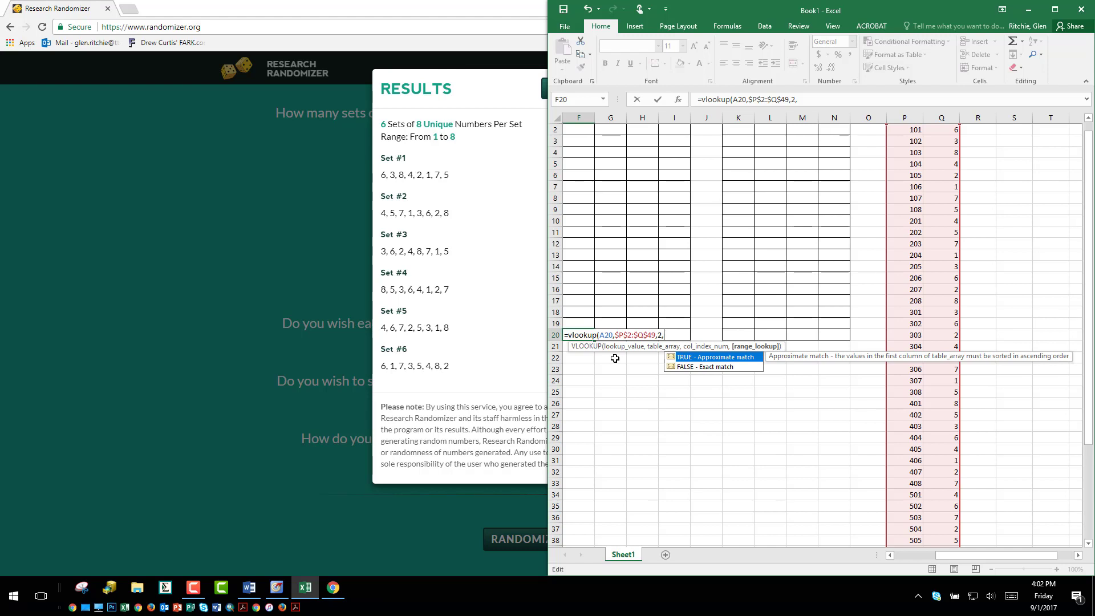
text(false))
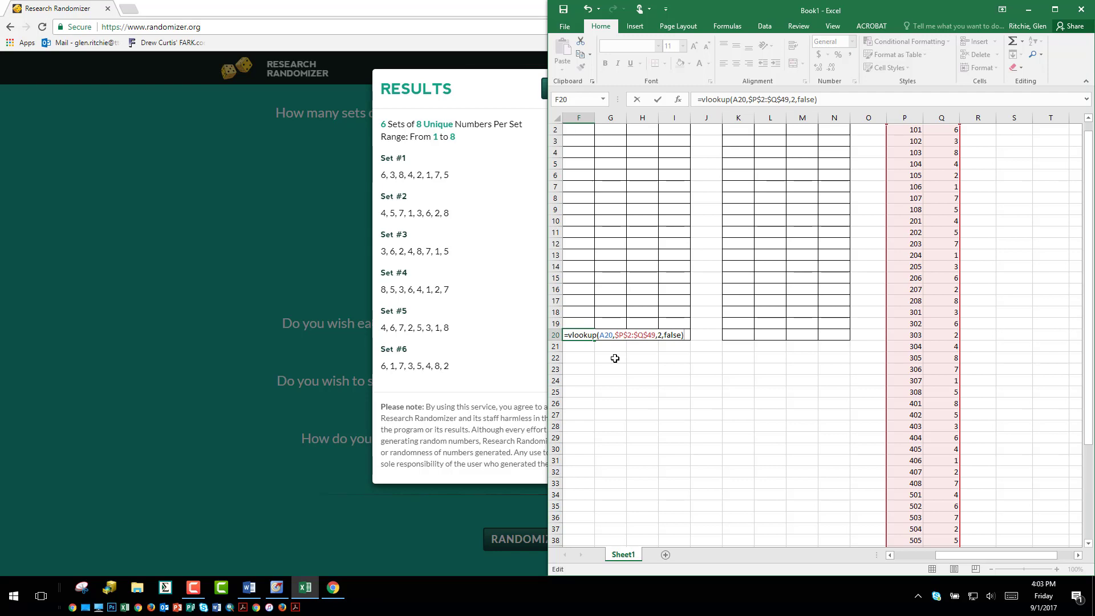
key(Return)
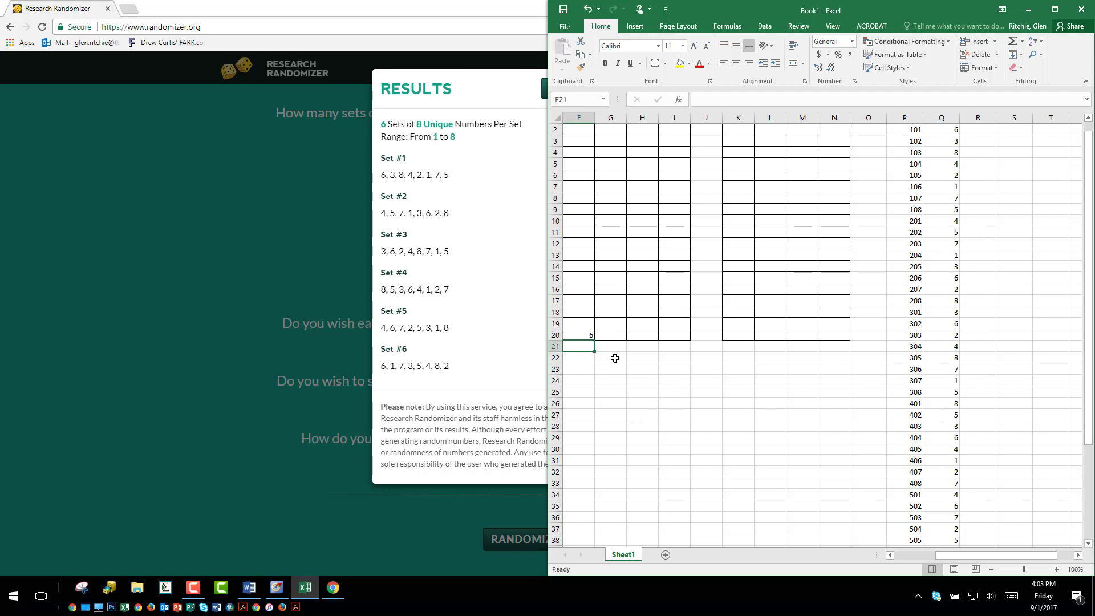
Check the treatment returned in F20 against the Plot and Trt list, ending on plot 101's treatment in Q2
key(Up)
key(Up)
key(Up)
key(Up)
key(Up)
key(Up)
key(Up)
key(Up)
key(Up)
key(Up)
key(Up)
key(Up)
key(Up)
key(Up)
key(Up)
key(Up)
key(Up)
key(Up)
key(Up)
key(Up)
key(Right)
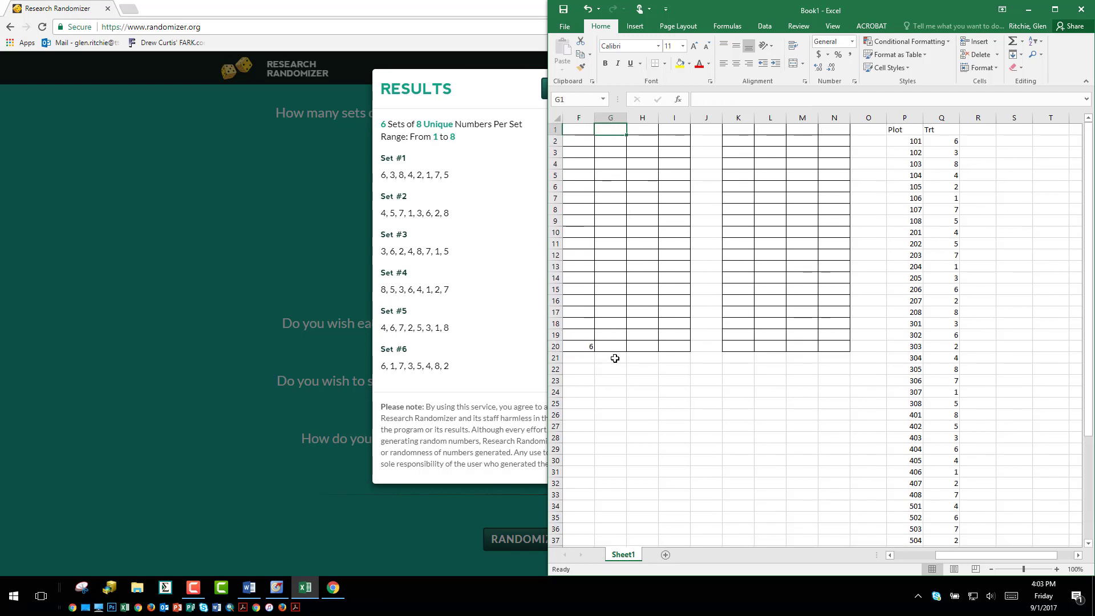
key(Right)
key(Right)
key(Right)
key(Right)
key(Right)
key(Right)
key(Right)
key(Right)
key(Right)
key(Right)
key(Right)
key(Down)
key(Left)
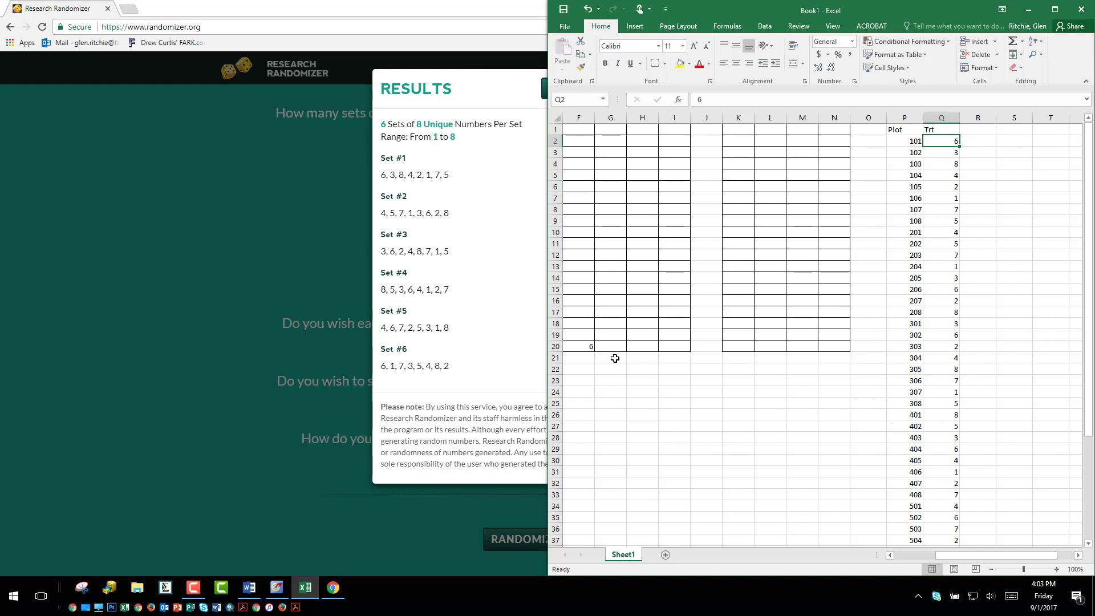
Fill the F20 lookup formula through F9:I20 so every plot in the treatment map gets its treatment
key(Left)
key(Left)
key(Left)
key(Left)
key(Left)
key(Left)
key(Left)
key(Left)
key(Left)
key(Left)
key(Left)
key(Left)
key(Left)
key(Left)
key(Left)
key(Left)
key(Down)
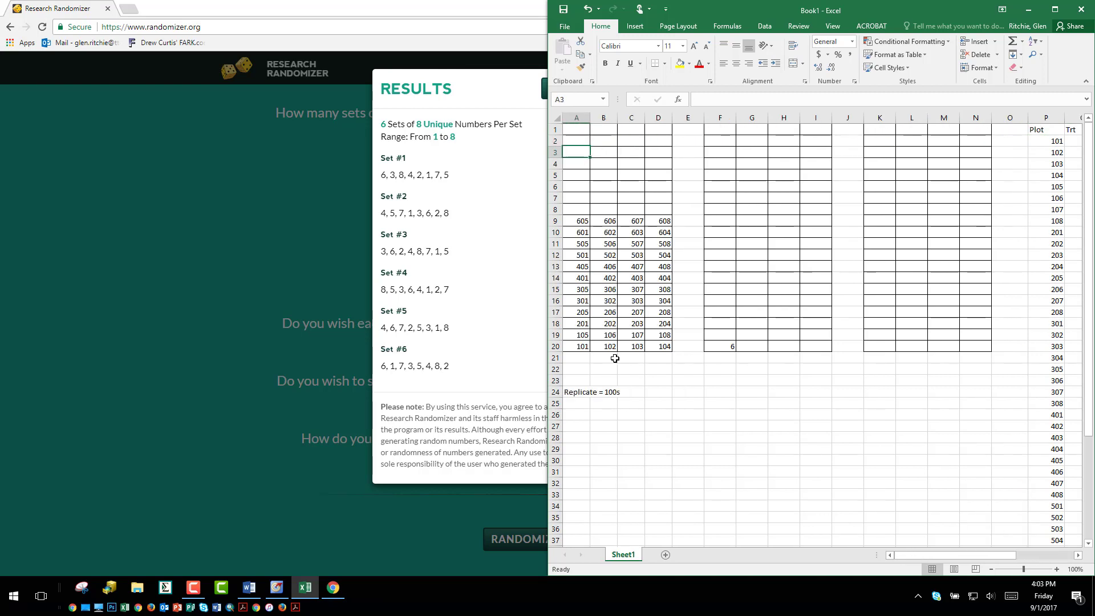
key(Down)
key(Down)
key(Down)
key(Down)
key(Down)
key(Down)
key(Down)
key(Down)
key(Down)
key(Down)
key(Down)
key(Down)
key(Down)
key(Down)
key(Down)
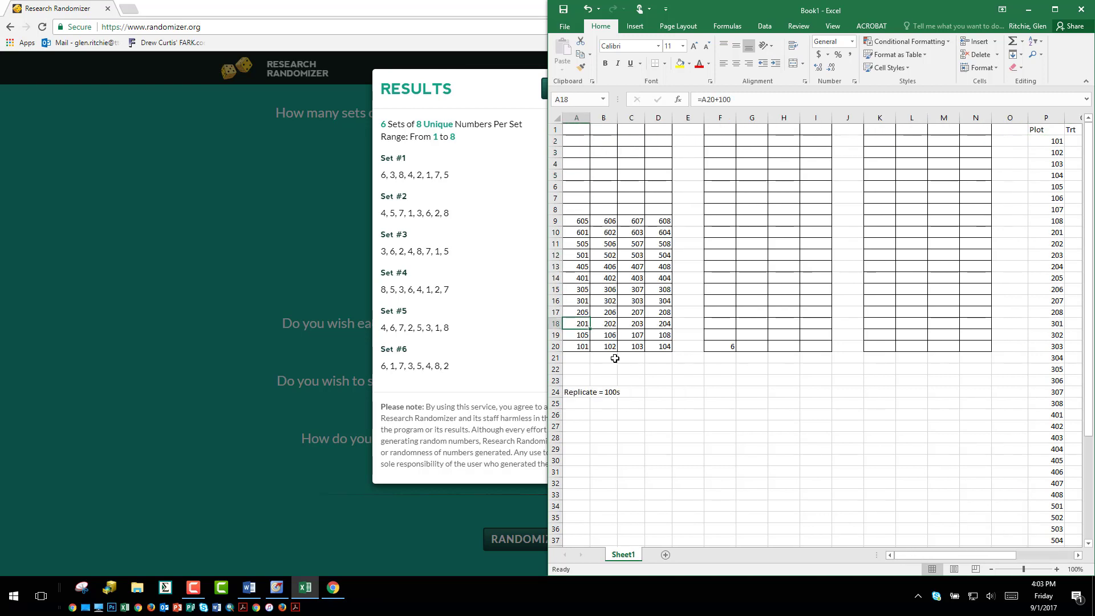
click(730, 346)
drag(734, 350, 801, 221)
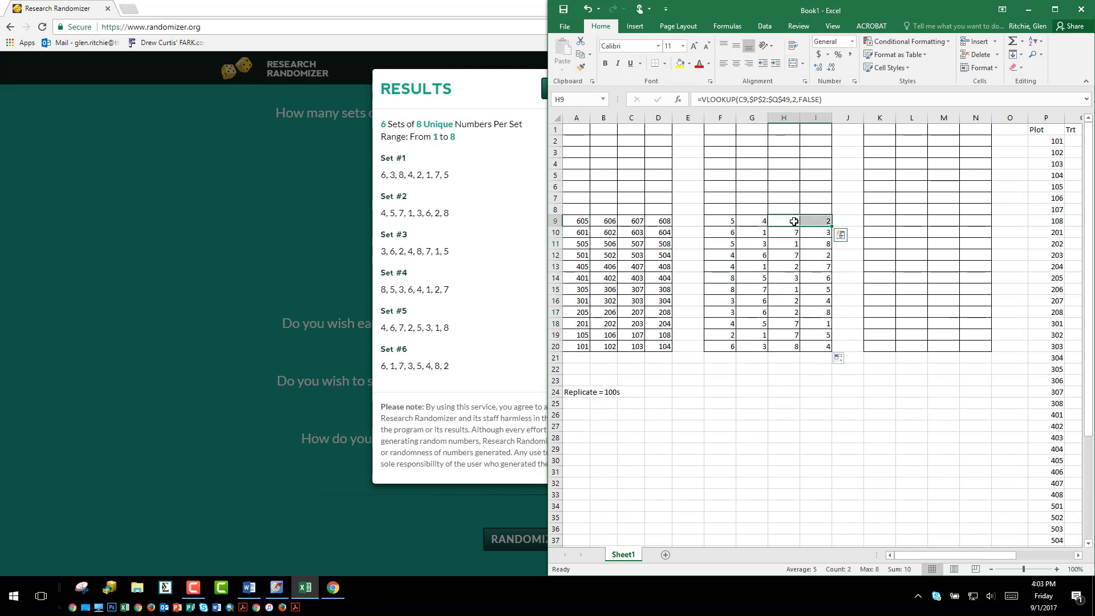
Check plot 607's treatment in the Plot and Trt list against its position in the treatment map
click(1047, 278)
scroll(1047, 282, down, 7)
click(1057, 427)
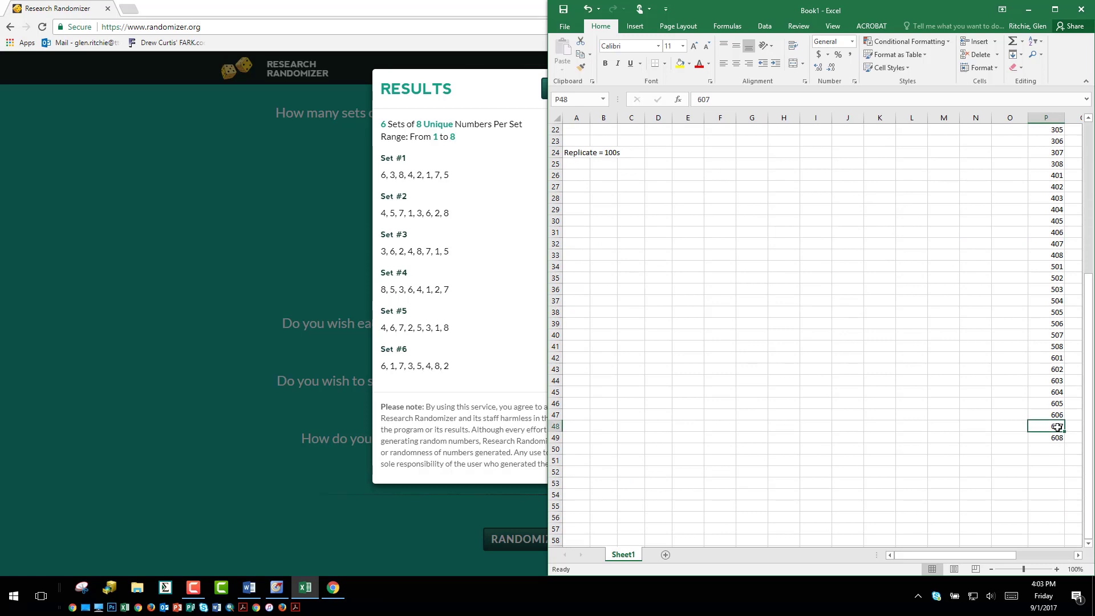
key(Right)
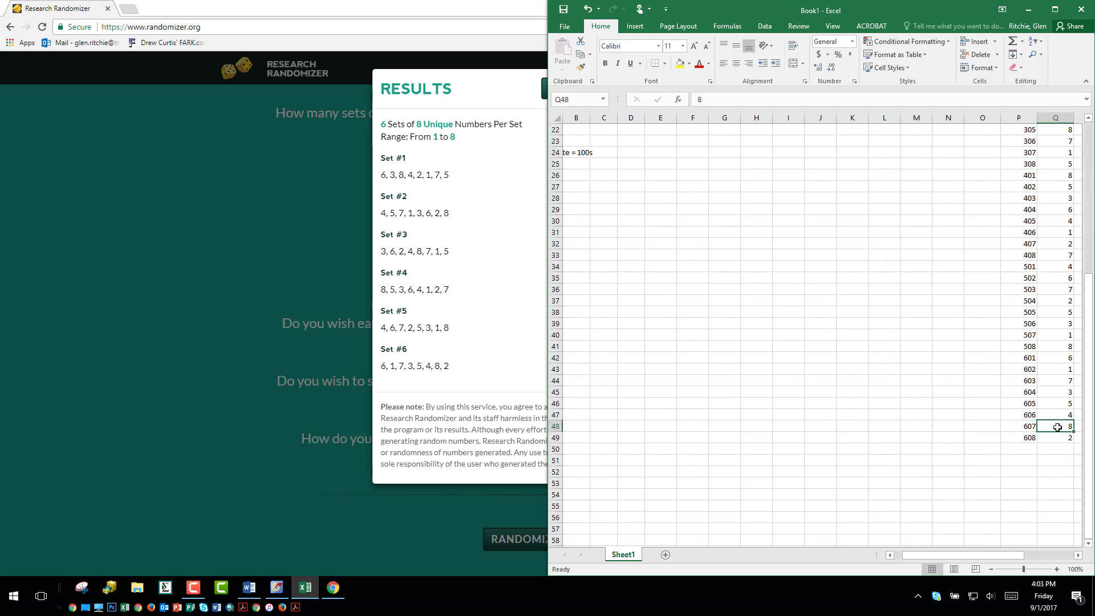
key(Down)
key(Up)
key(ctrl+Home)
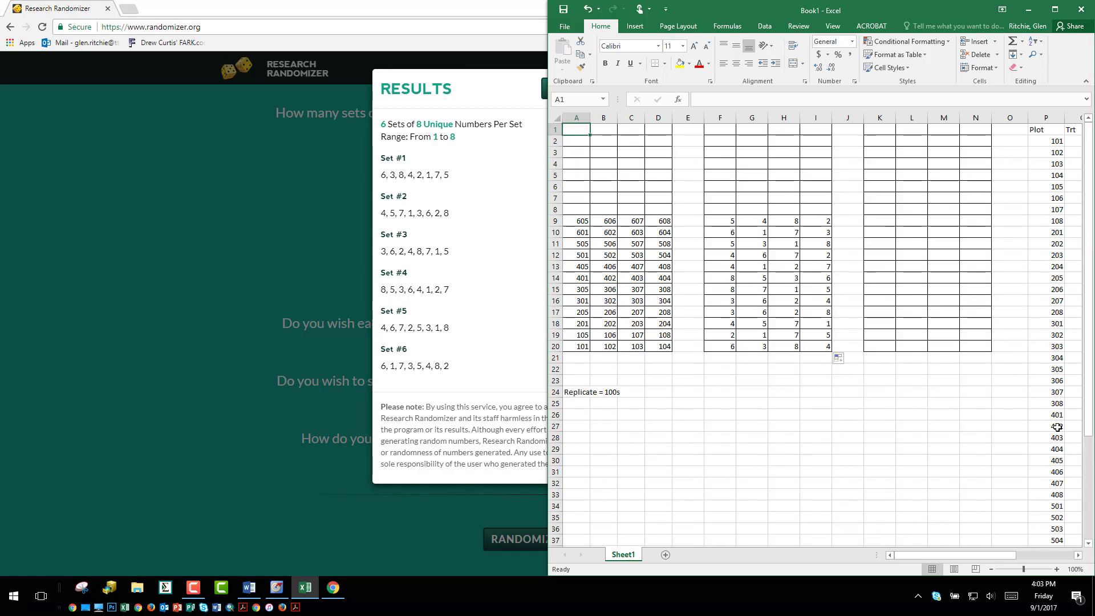
key(Down)
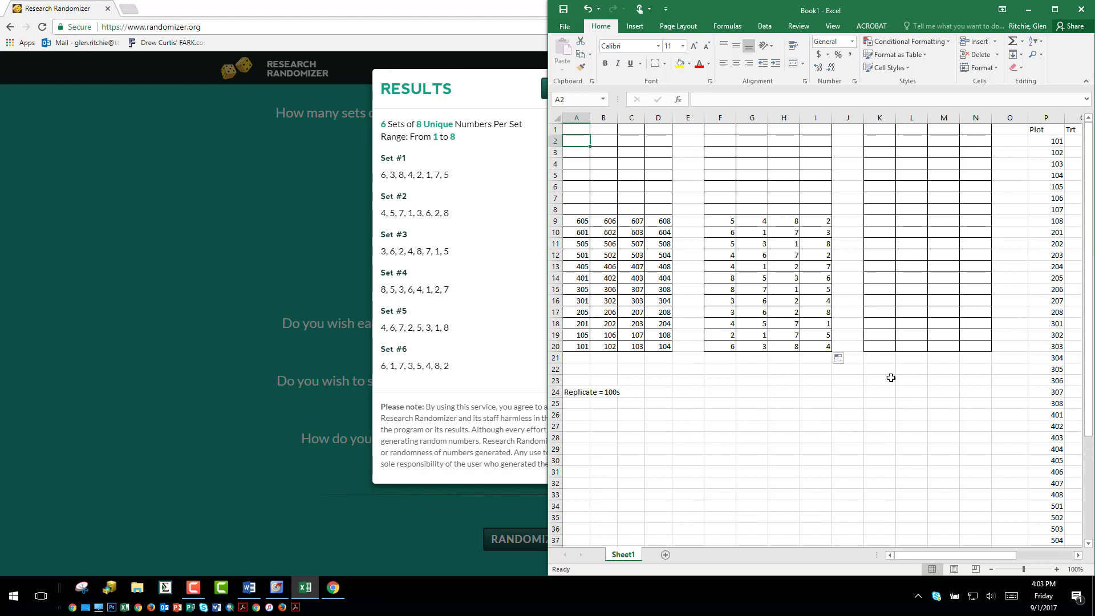
Examine the treatment map F9:I20, comparing treatments in the adjoining plots of rows 16 and 17
drag(711, 221, 818, 344)
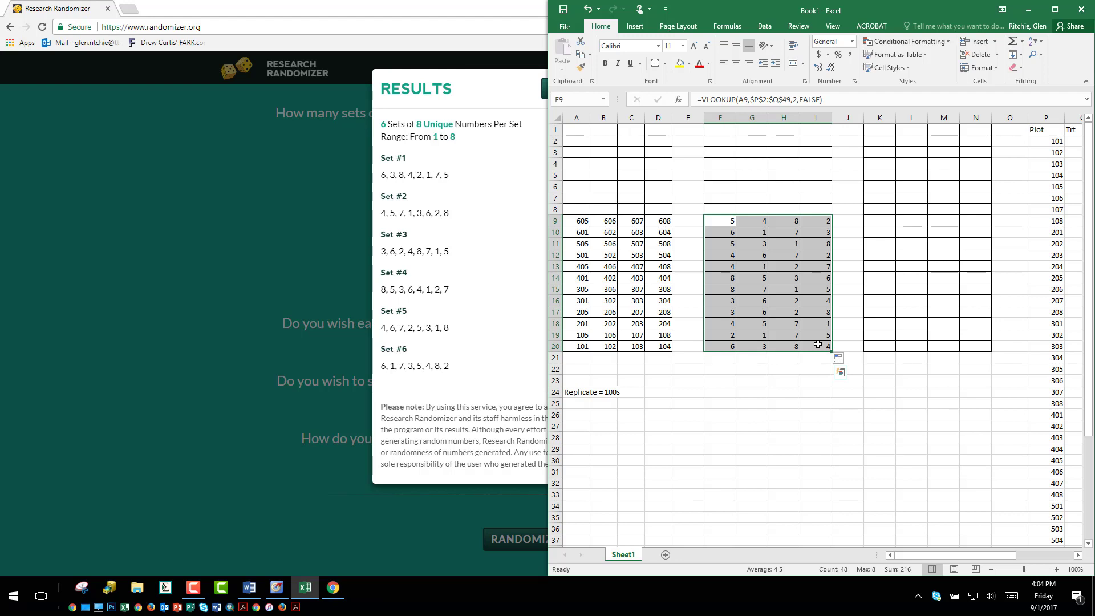
drag(720, 312, 817, 313)
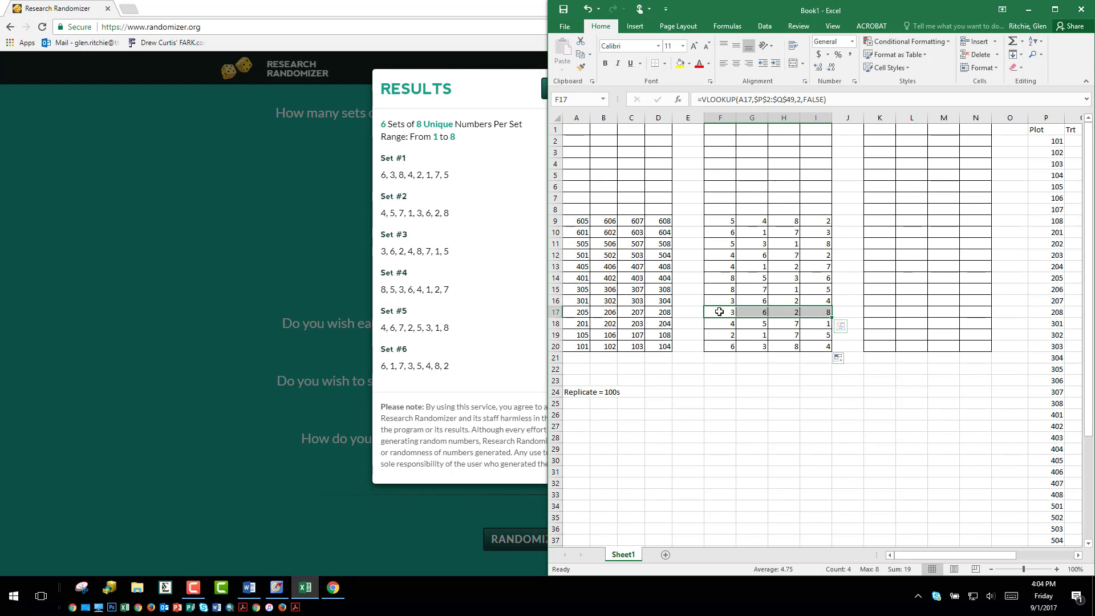
drag(718, 300, 810, 299)
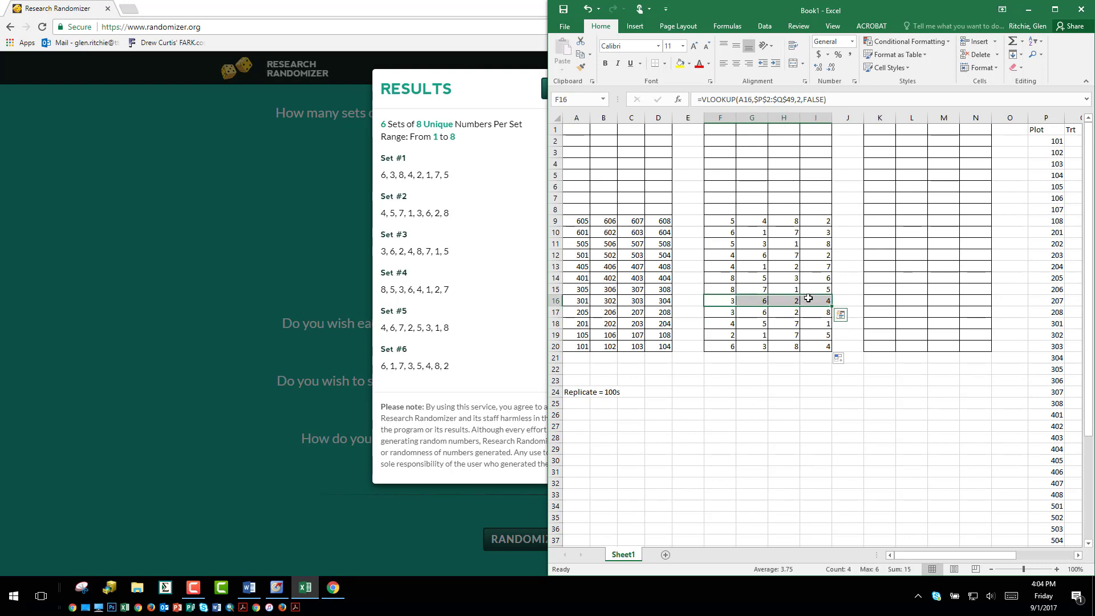
click(729, 302)
drag(729, 303, 811, 311)
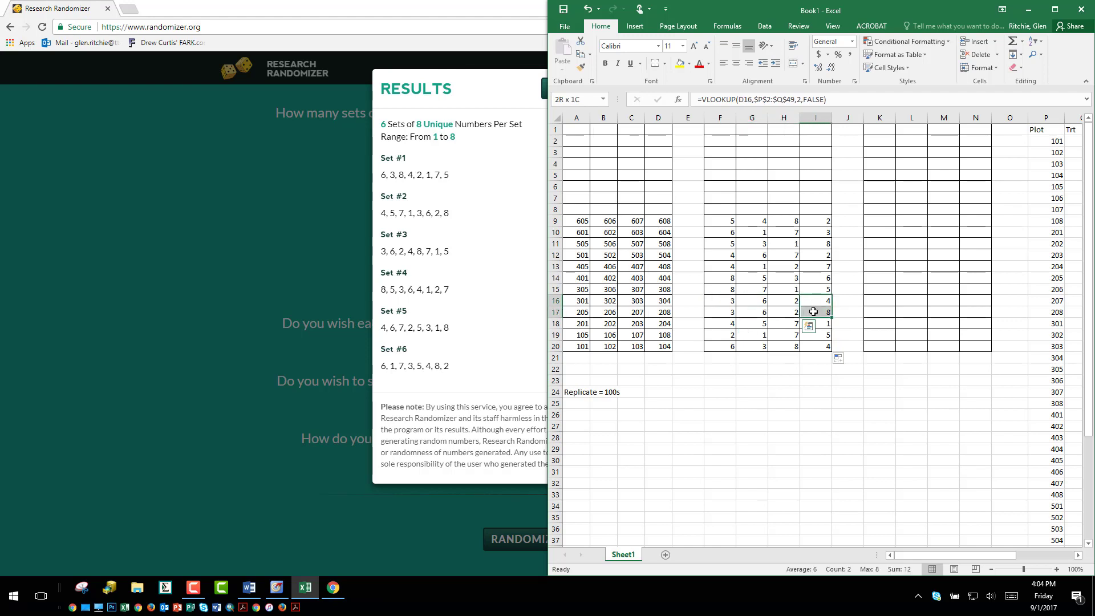
click(781, 301)
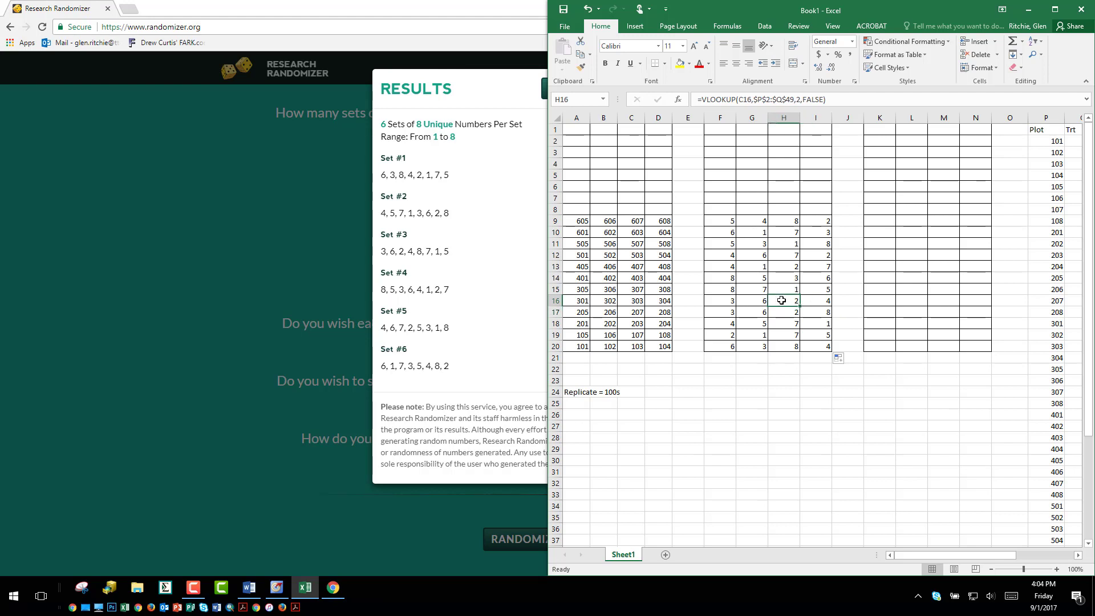
click(734, 300)
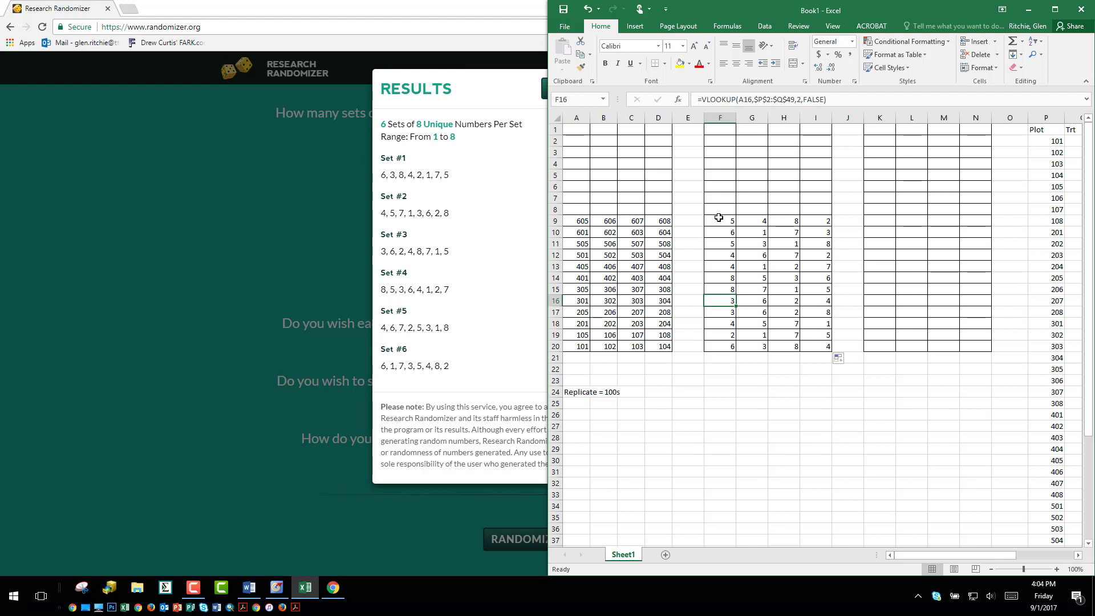
Maximize the workbook window and apply a green-yellow-red color scale to the treatment map F9:I20
drag(719, 218, 819, 347)
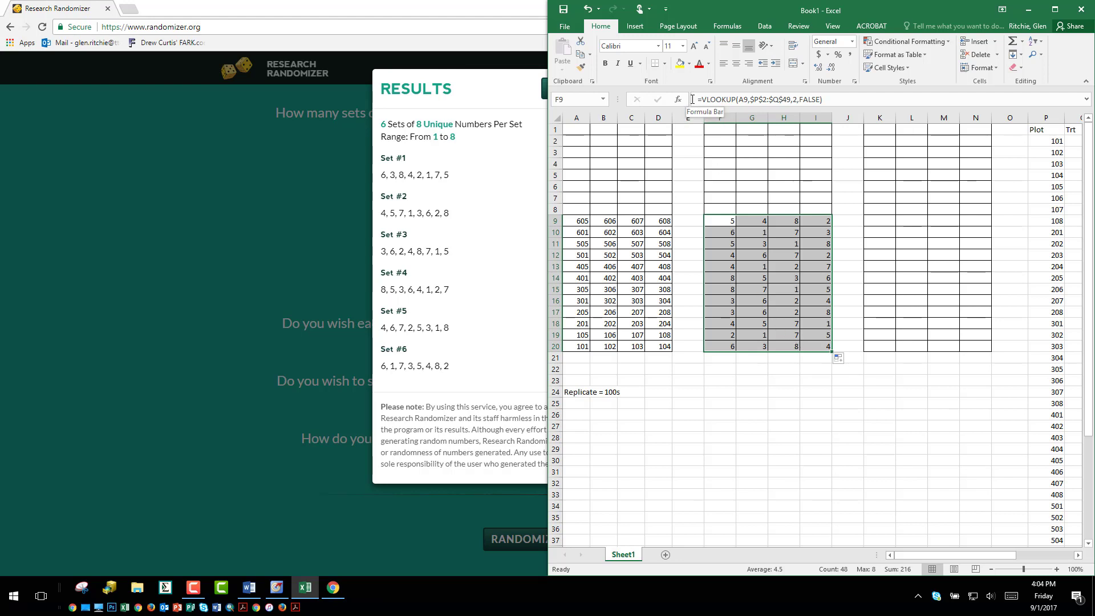
click(920, 41)
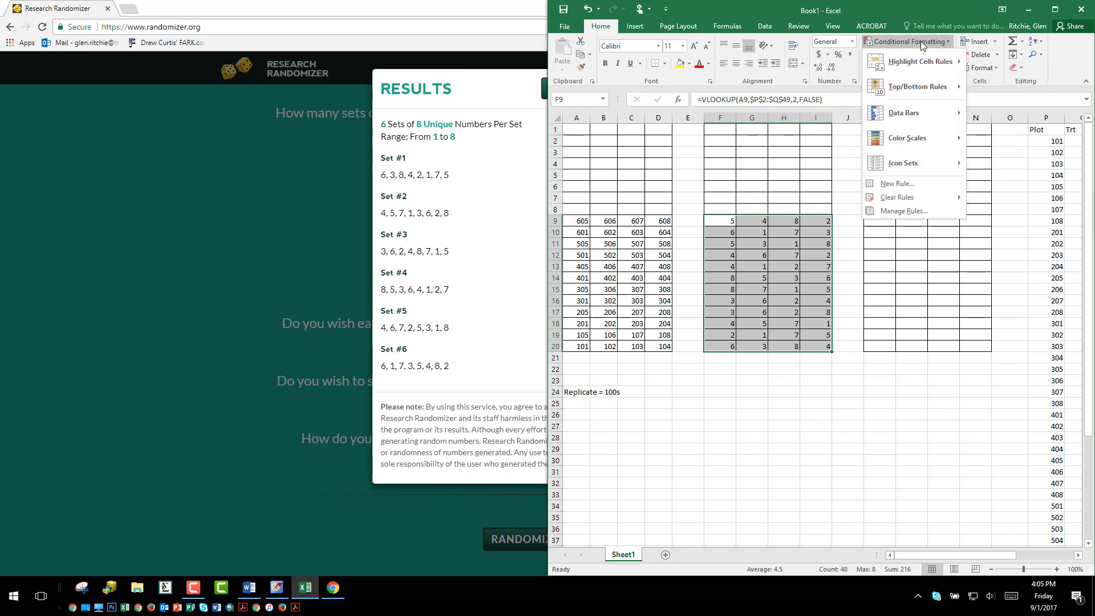
click(1055, 9)
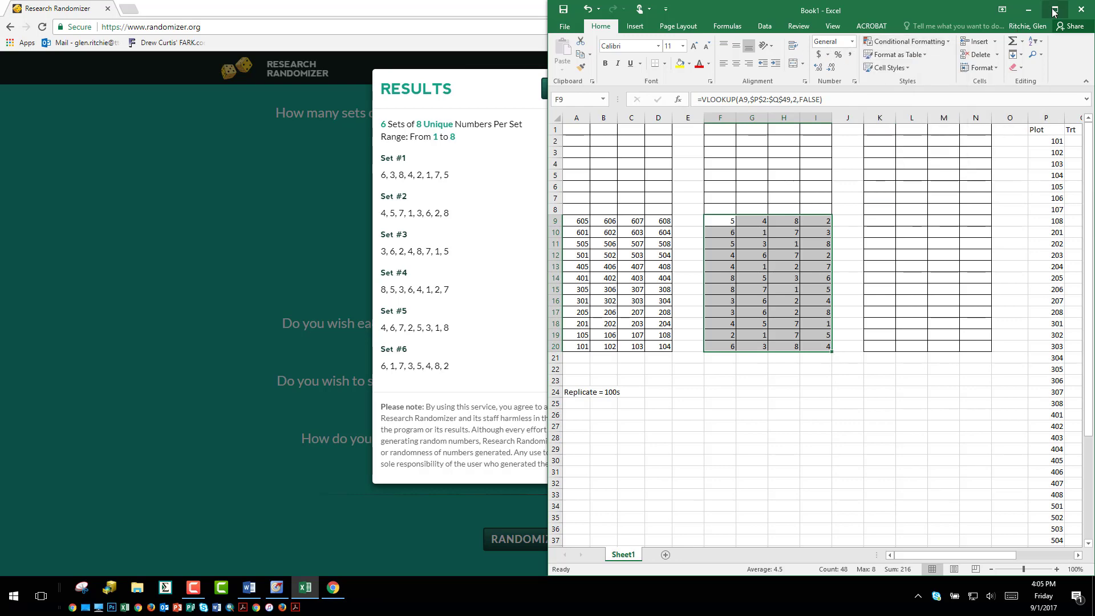
click(497, 60)
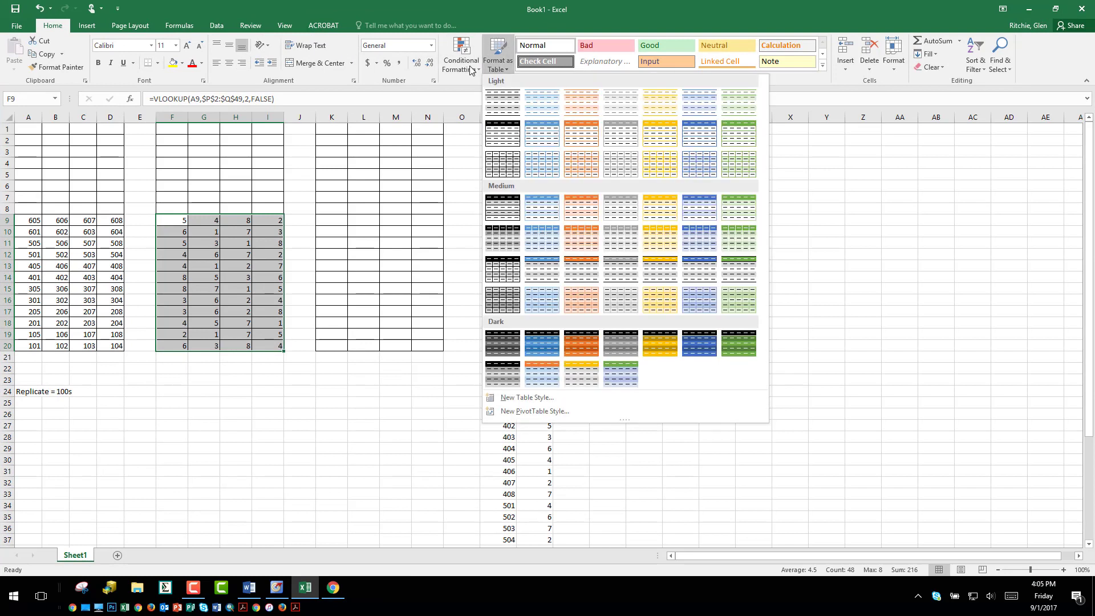
click(471, 68)
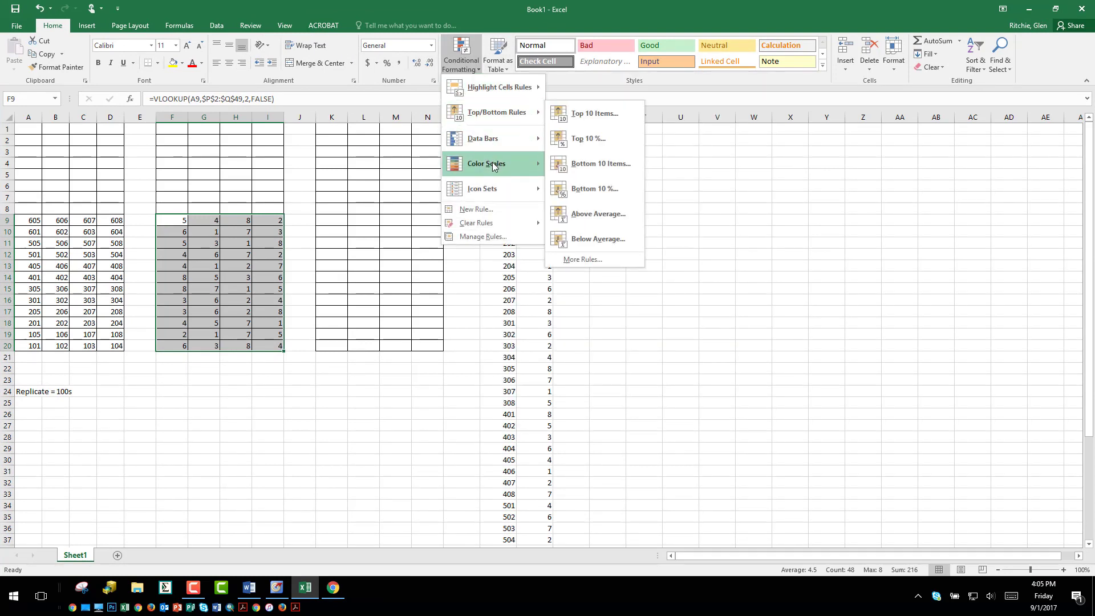
mouse_move(492, 164)
click(556, 164)
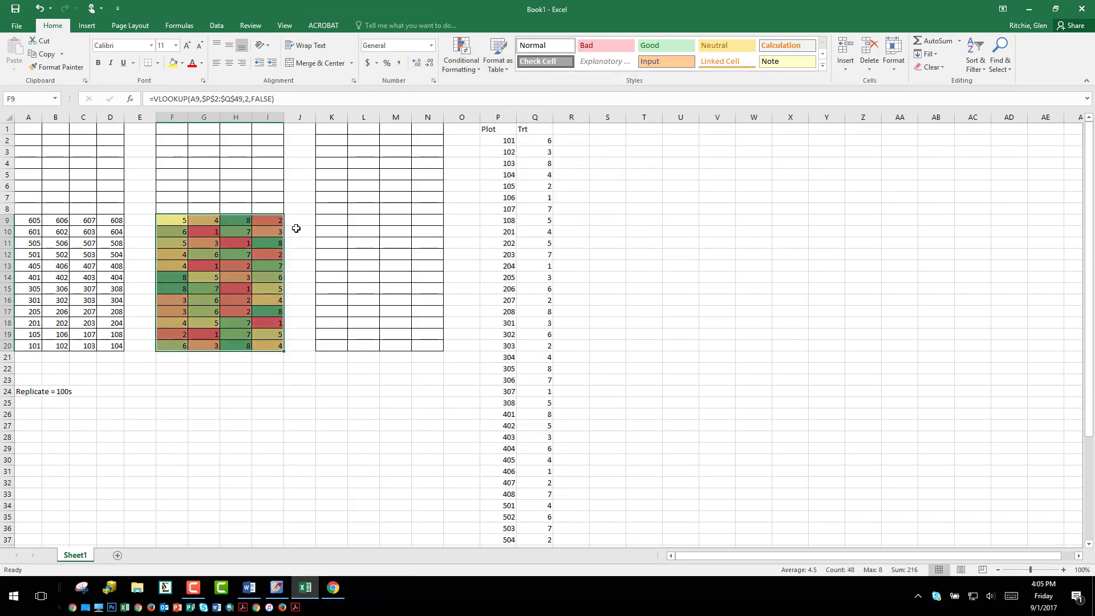
Inspect the colored treatment map for matching treatments in adjacent plots, including rows 12-13, 16-17 and 18-19
click(262, 265)
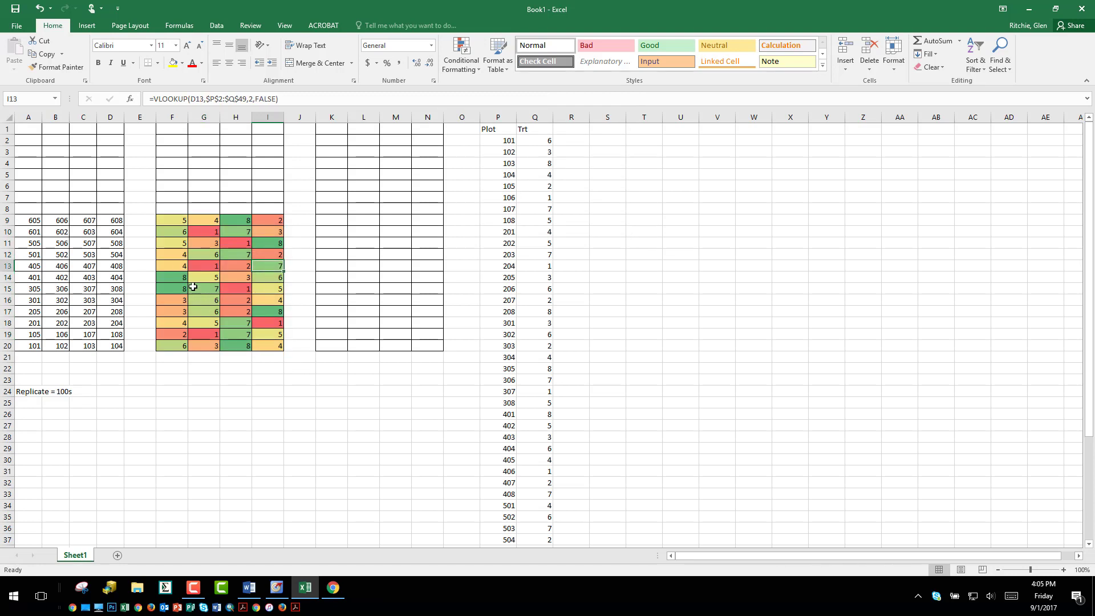
double_click(239, 300)
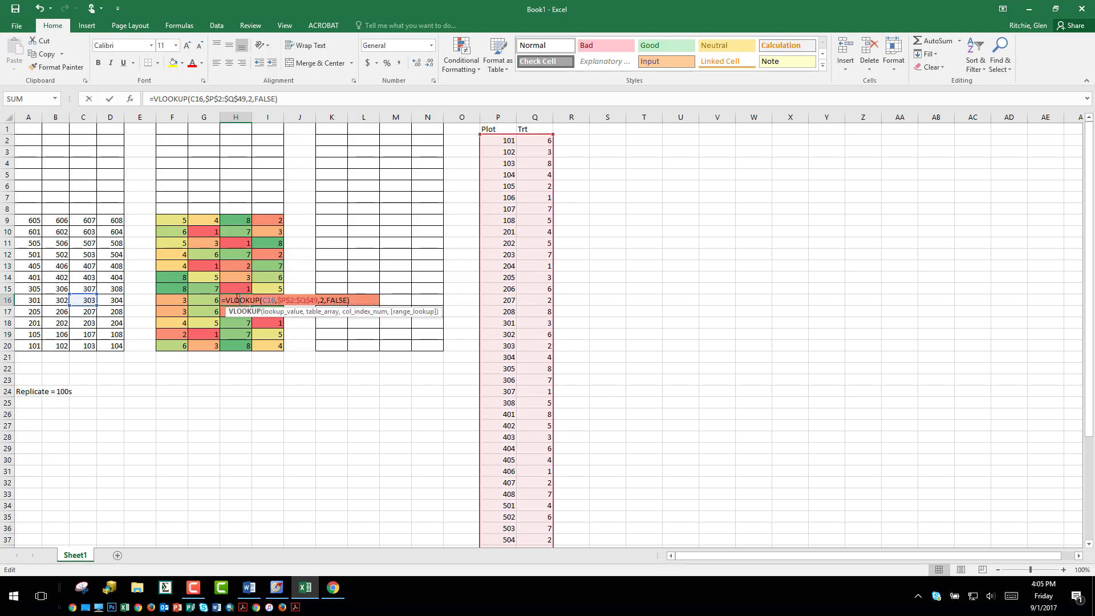
click(175, 301)
drag(174, 300, 228, 336)
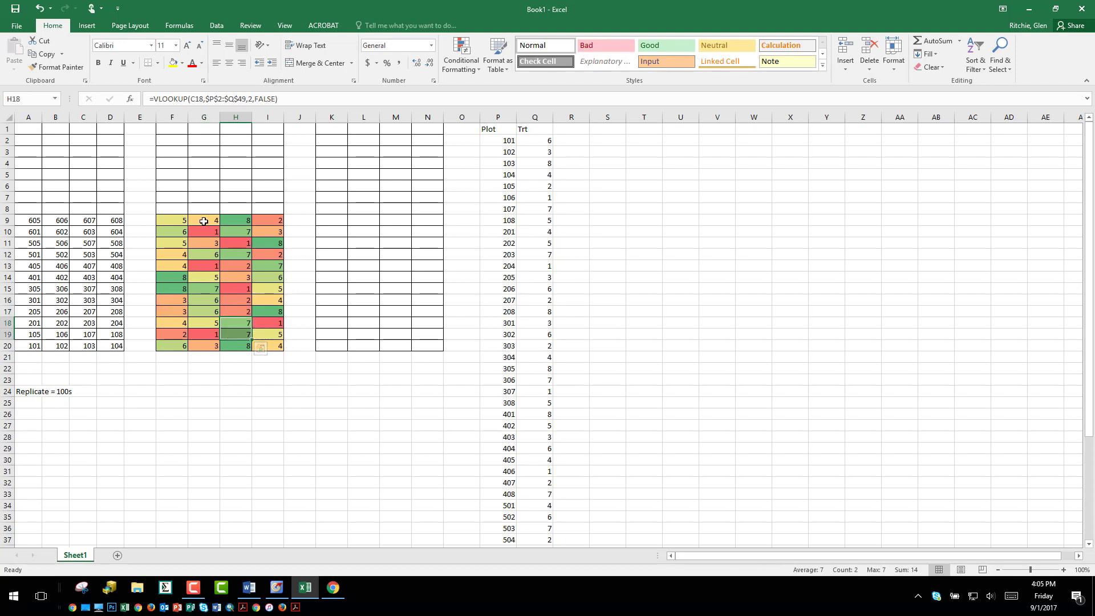
drag(169, 254, 170, 265)
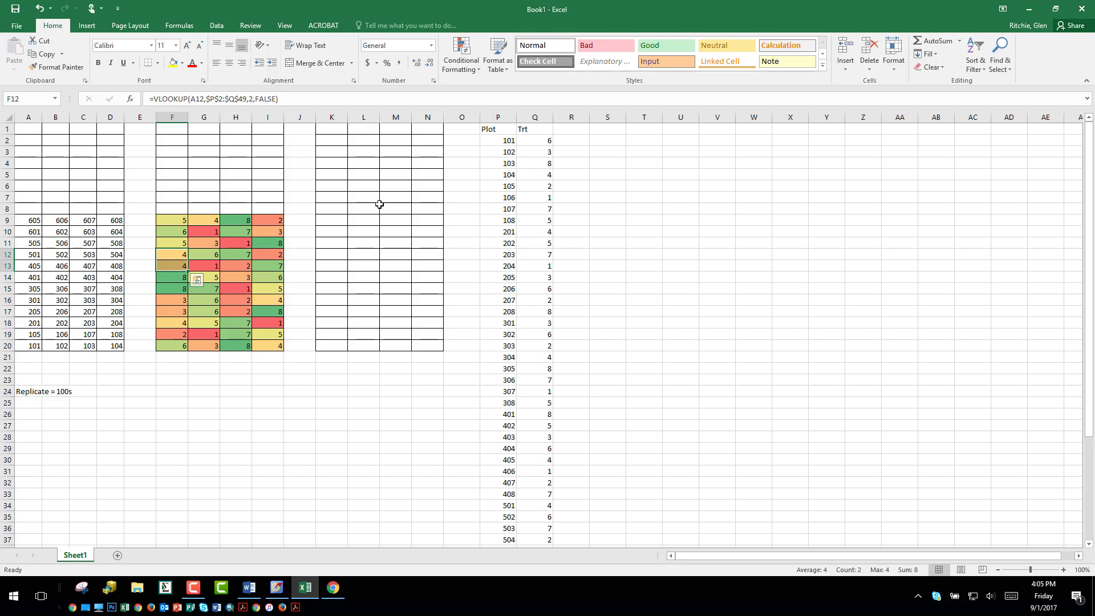
Add the header "rep" in R1 beside the Trt column
click(572, 129)
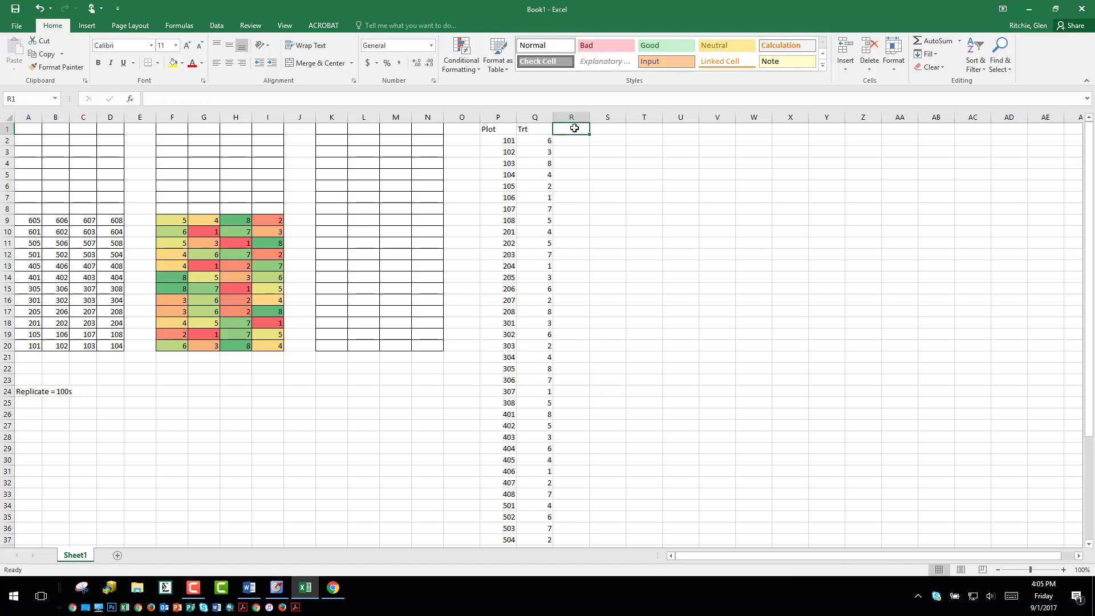
text(rep)
key(Return)
Enter replicate number 1 for plots 101 to 108 in R2:R9
text(1 1 1 1 1)
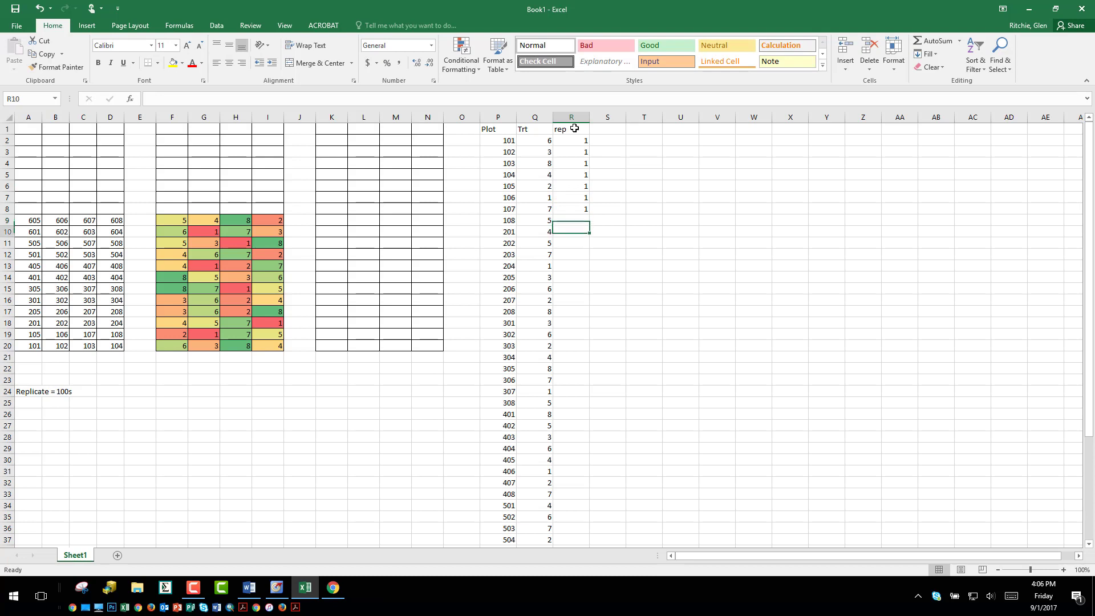
text(1)
key(Return)
Enter =R2+1 in R10 and fill it down the rep column for the remaining plots
text(=)
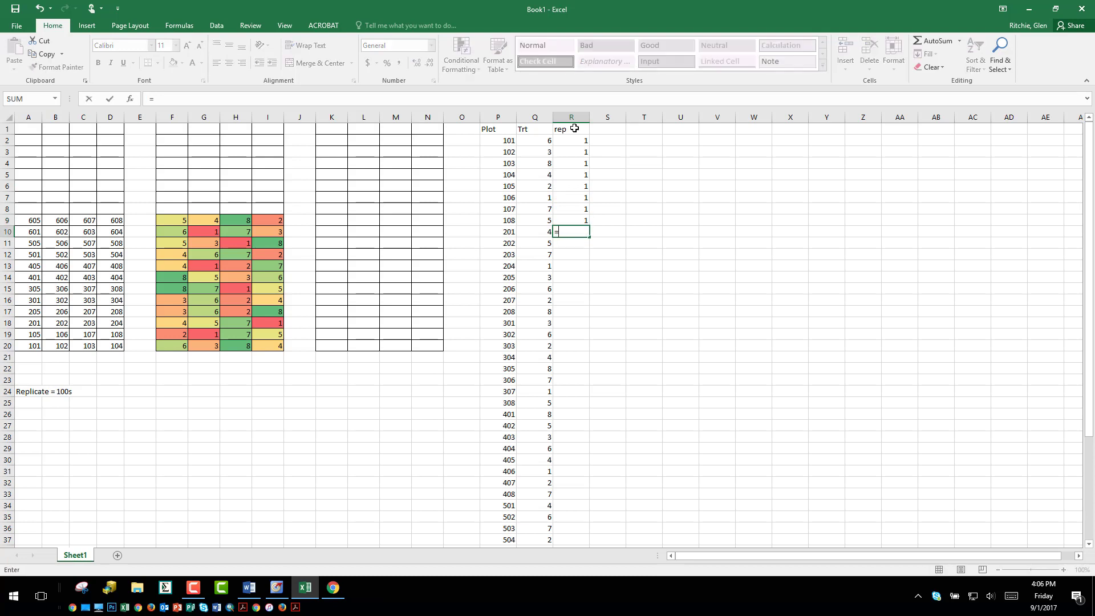
key(Up)
key(Up)
key(Up)
key(Up)
key(Up)
key(Up)
key(Up)
key(Up)
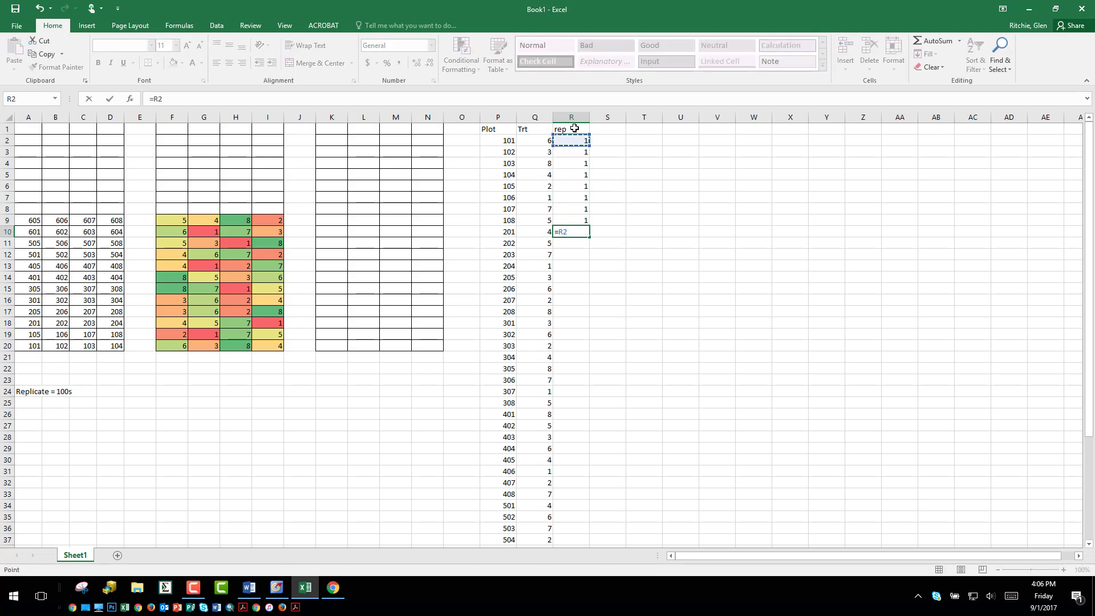
text(+1)
key(Return)
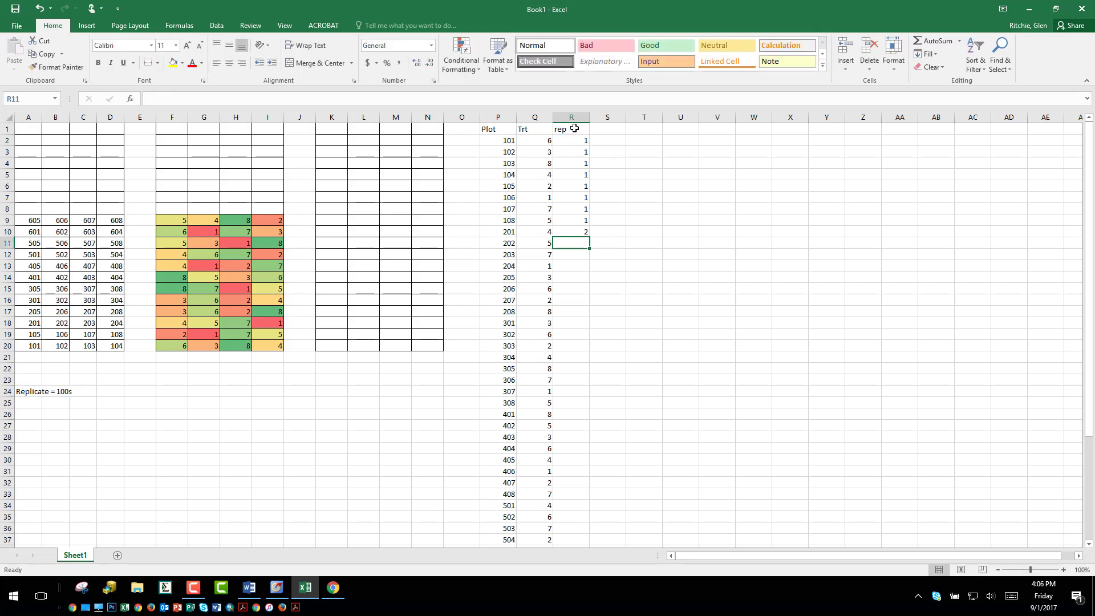
click(581, 231)
double_click(590, 238)
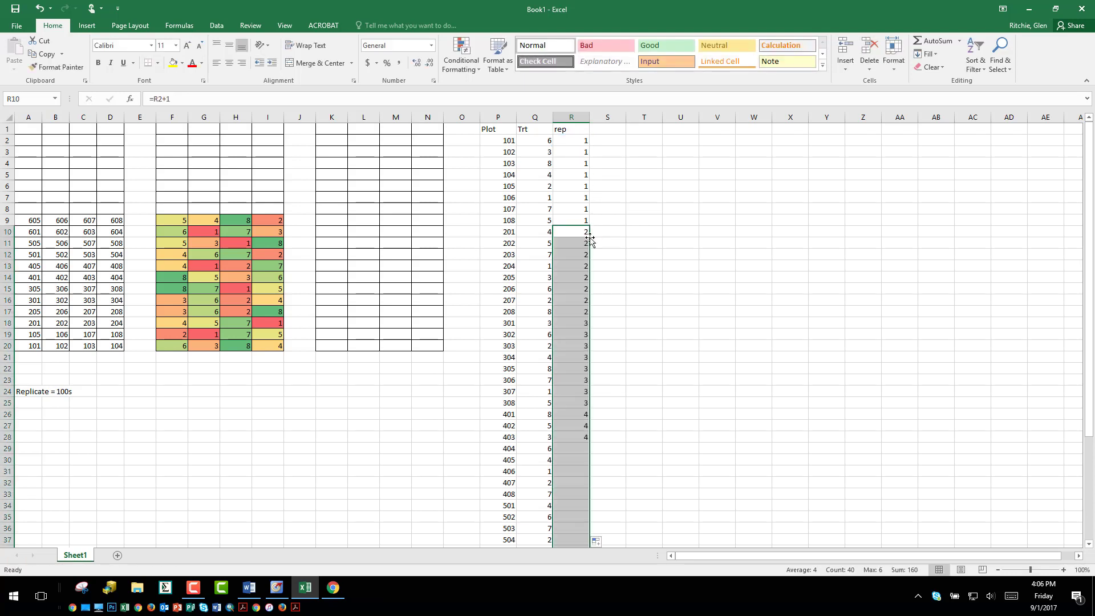
Enter =LEFT(P2,1) in R2 to take the replicate from the plot number, and fill it down the rep column
click(575, 144)
text(=)
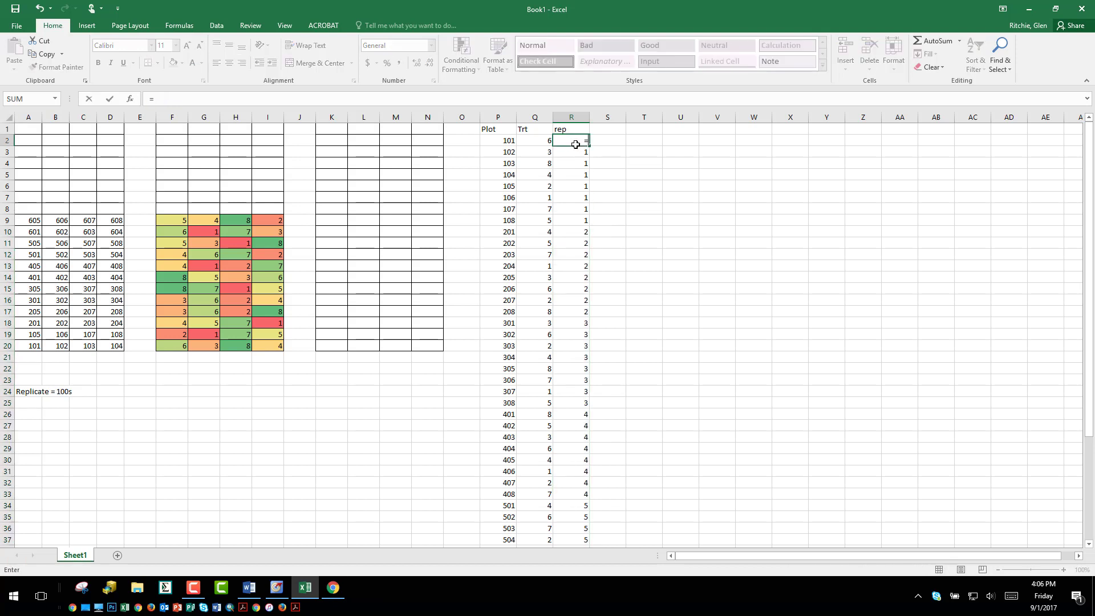
text(left()
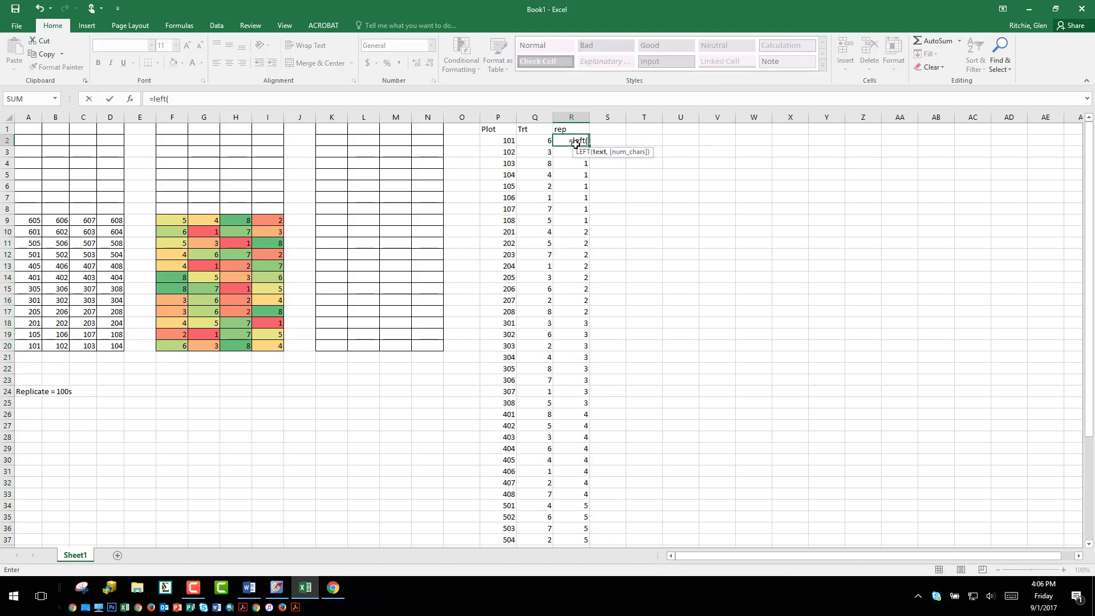
click(503, 143)
text(,1)
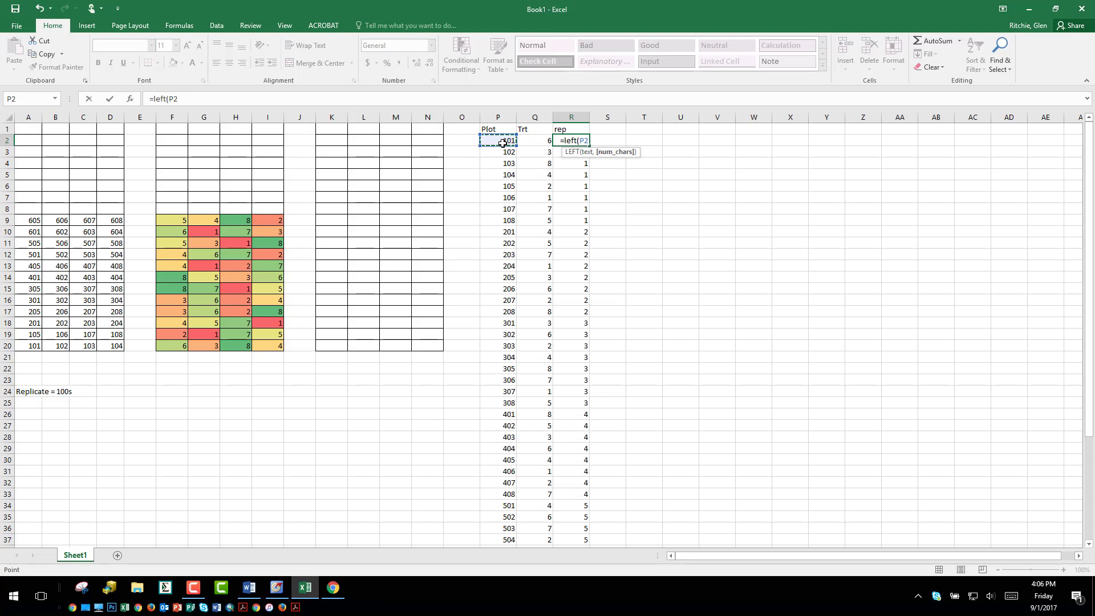
text())
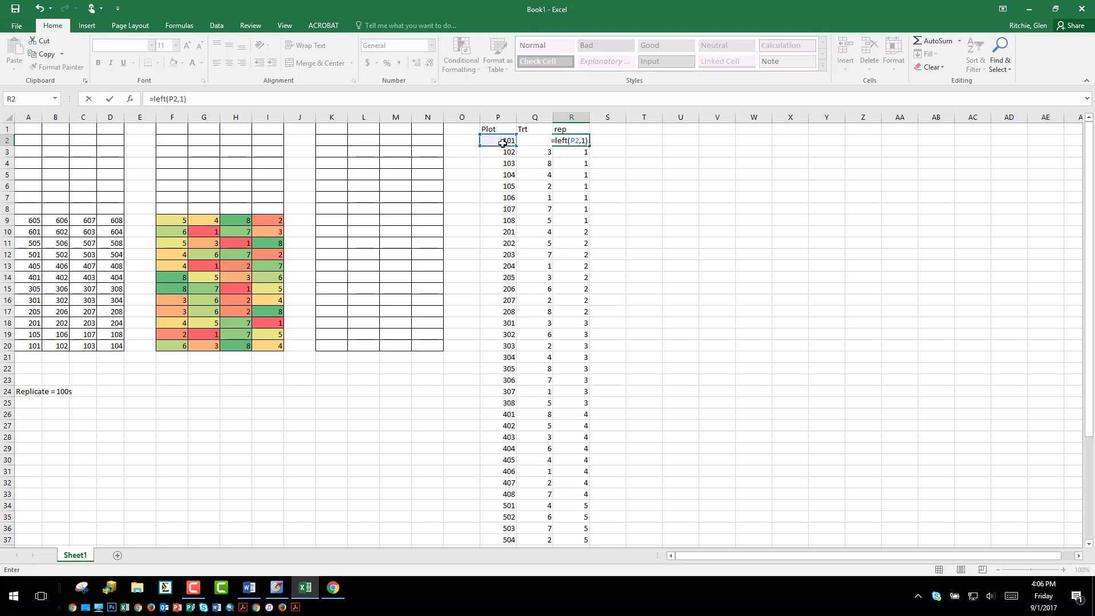
key(Return)
click(566, 141)
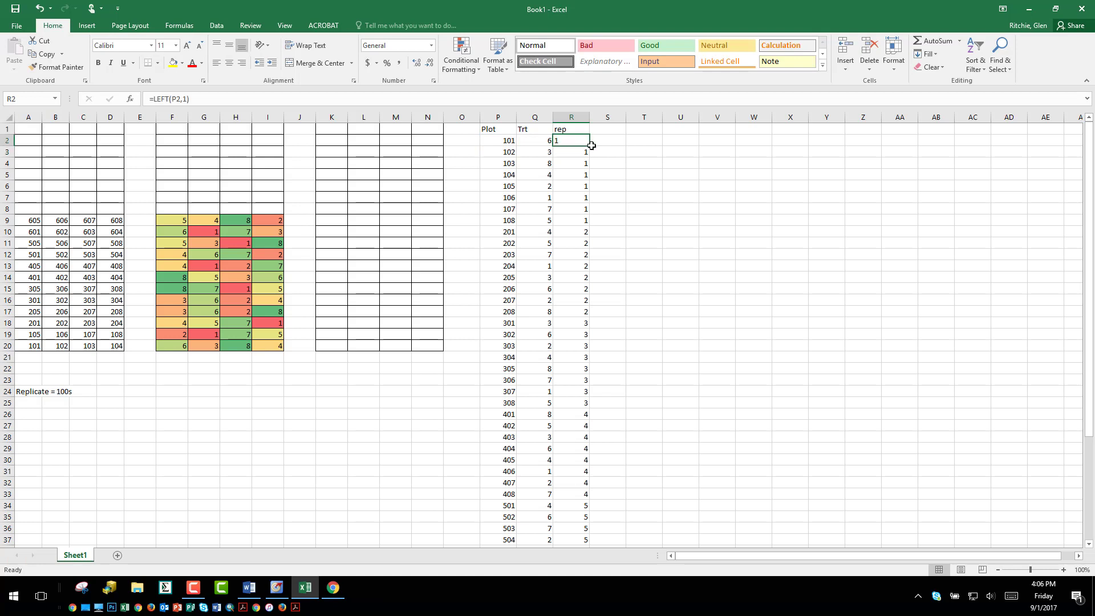
double_click(589, 147)
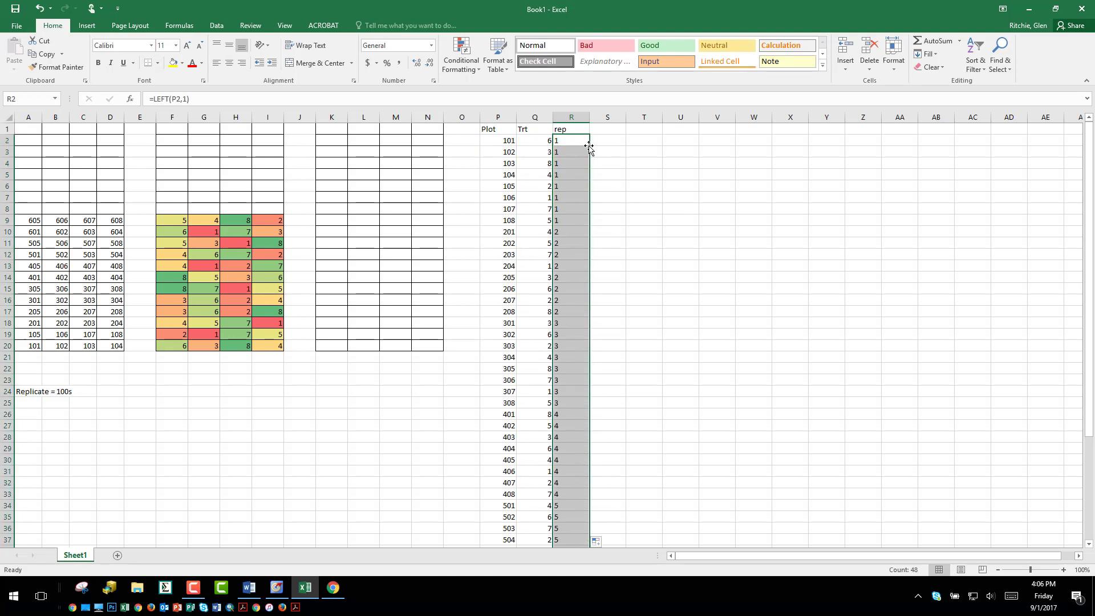
Enter the plot number thresholds 100, 200, 300, 400, 500 and 600 in V1:V6 as a replicate lookup table
click(722, 132)
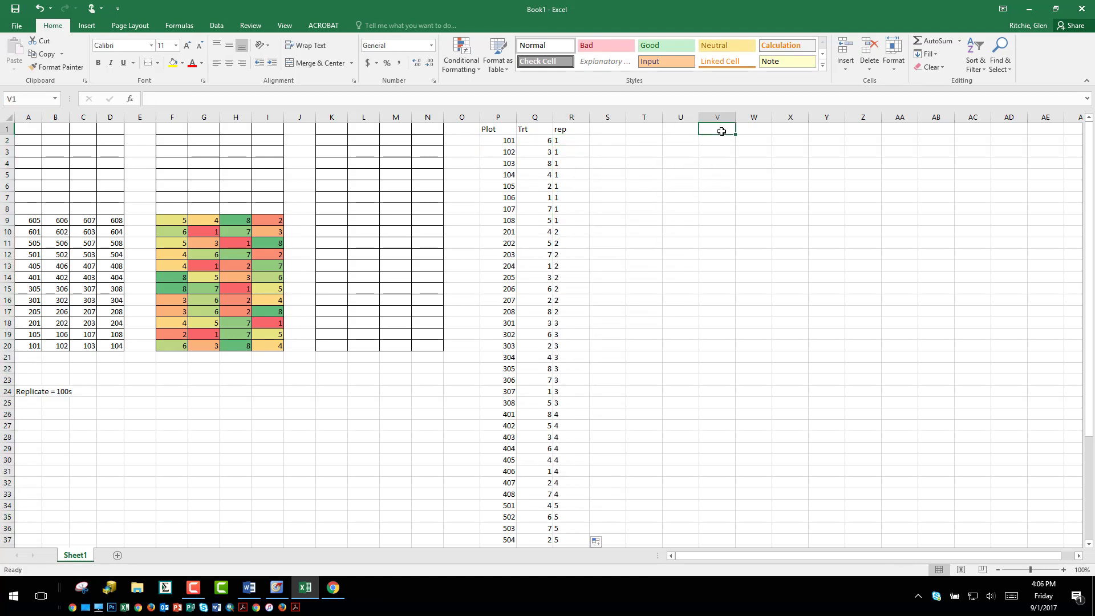
text(100)
key(Return)
text(200)
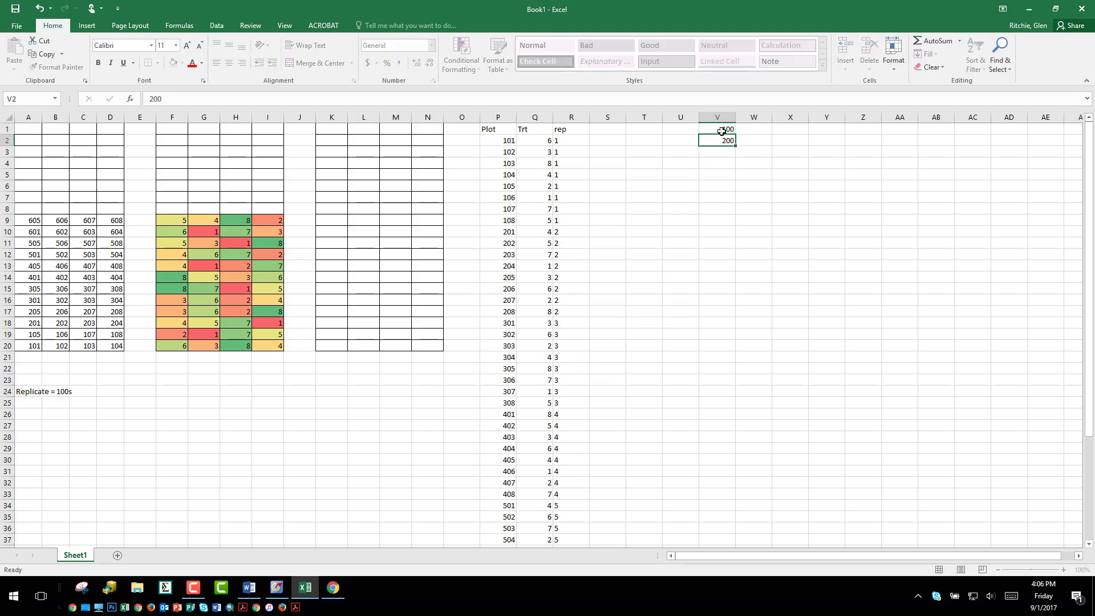
key(Return)
text(300)
key(Return)
text(400)
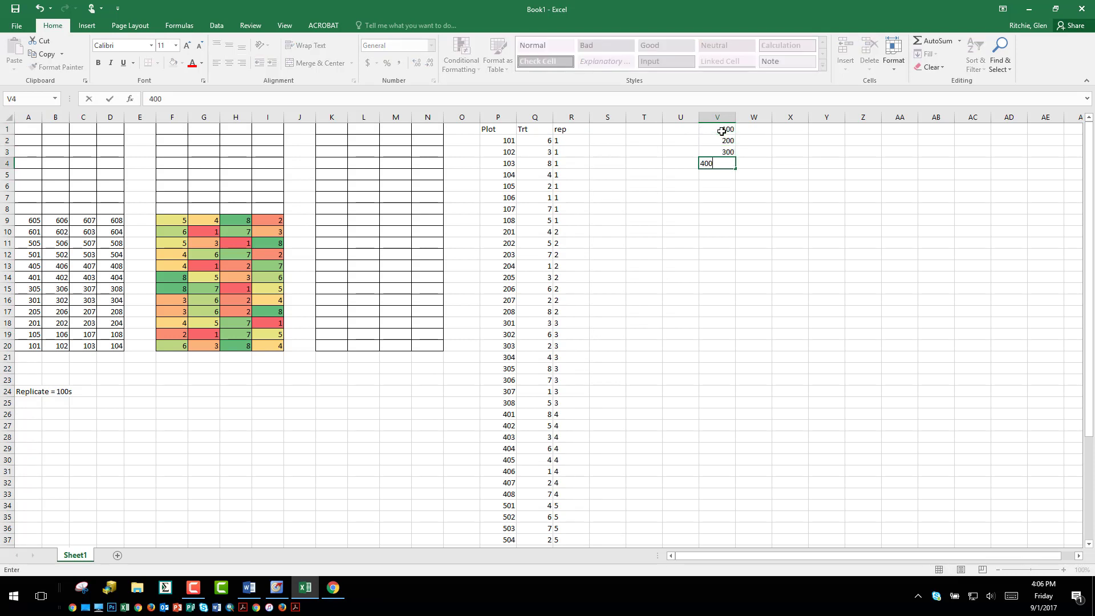
key(Return)
text(500)
key(Return)
text(600)
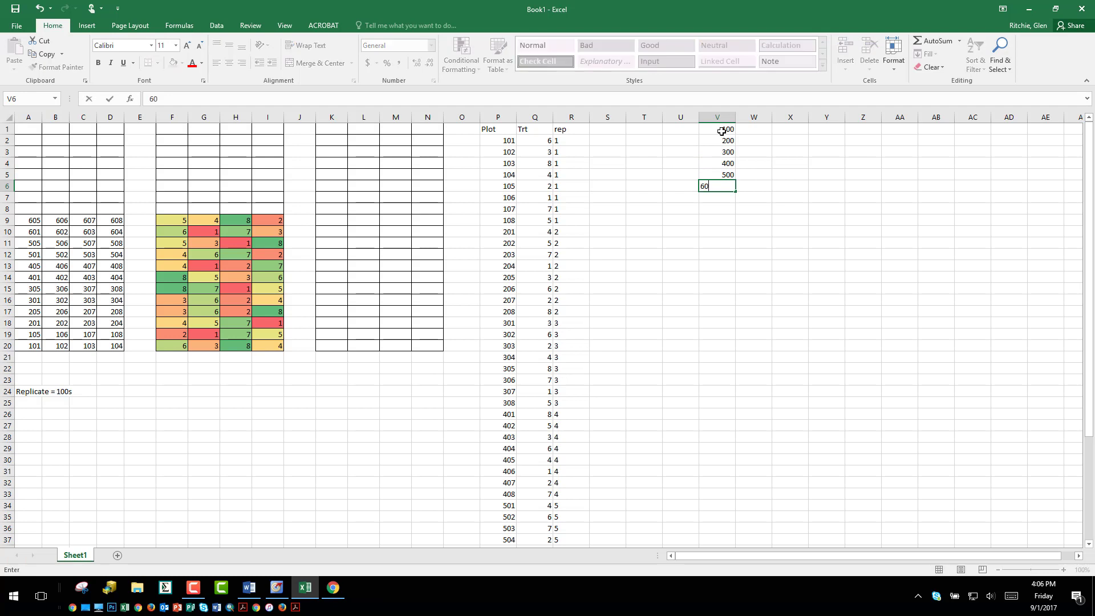
key(Return)
Enter the replicate numbers 1 to 6 in W1:W6 beside the plot number thresholds
key(Right)
key(Up)
key(Up)
key(Up)
key(Up)
key(Up)
key(Up)
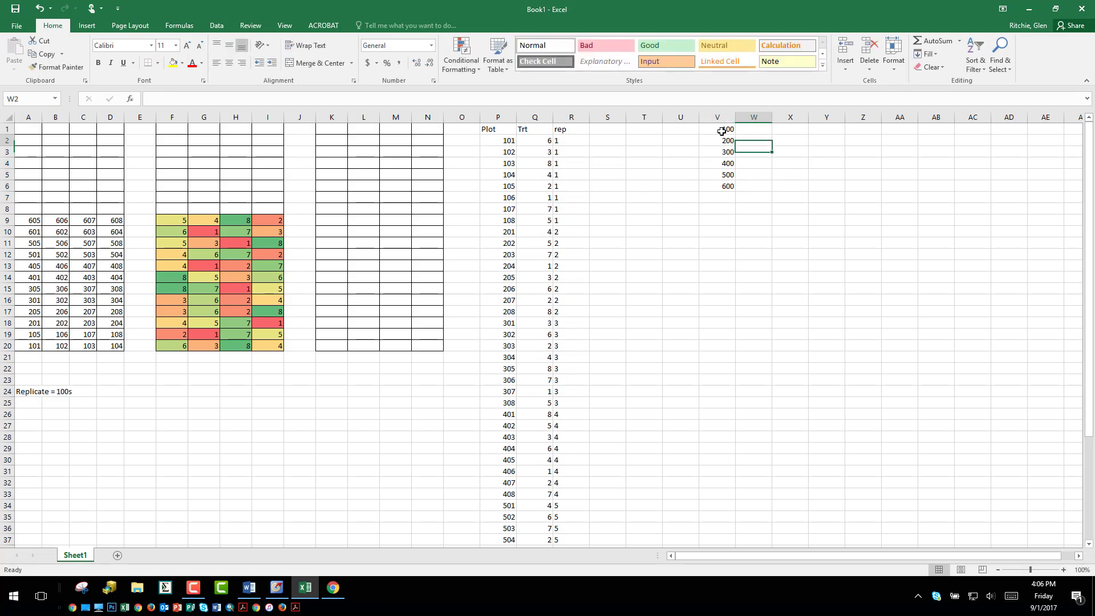
text(1)
key(Return)
text(2)
key(Return)
text(3)
key(Return)
text(4)
key(Return)
text(5)
key(Return)
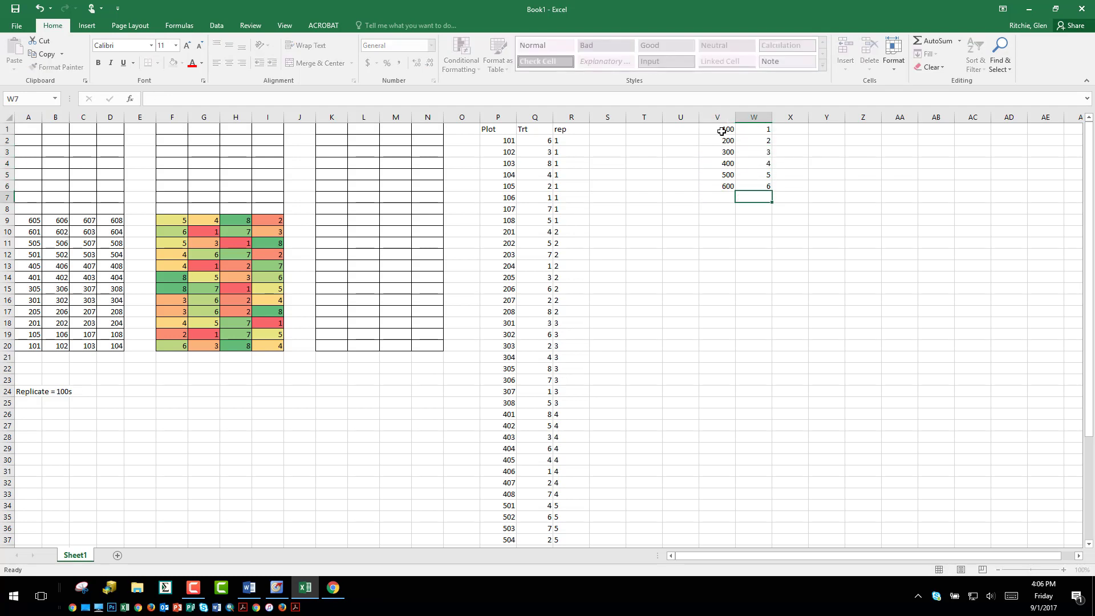
text(6)
key(Return)
Enter =VLOOKUP(P2,$V$1:$W$6,2,TRUE) in R2 and fill it down the rep column
key(Left)
key(Left)
key(Left)
key(Left)
key(Left)
key(Left)
key(Left)
key(Right)
key(Right)
key(Up)
key(Up)
key(Up)
key(Up)
key(Up)
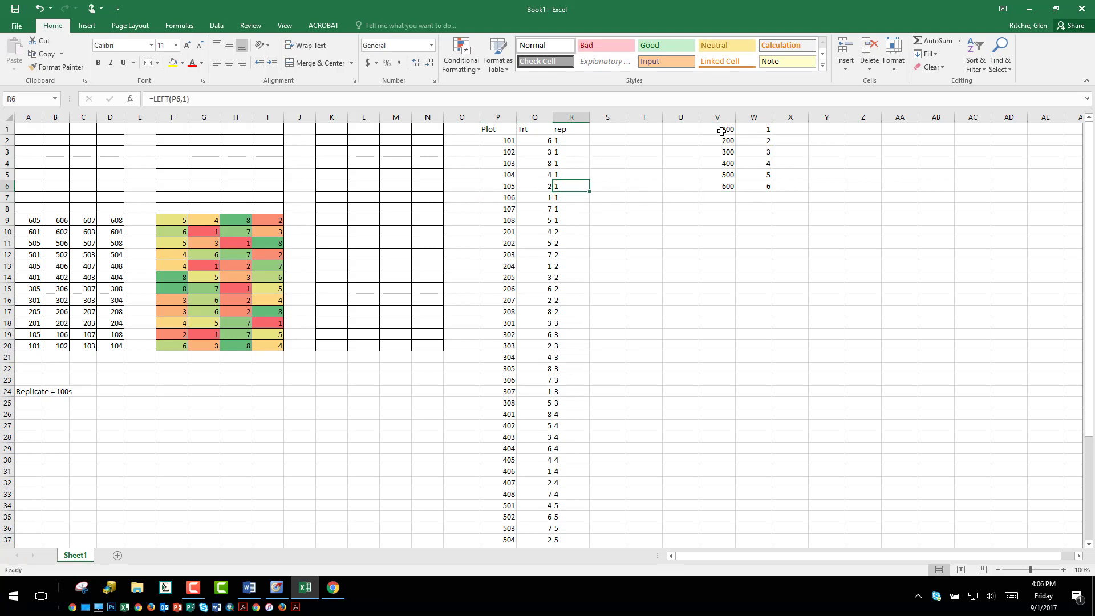
text(=vl)
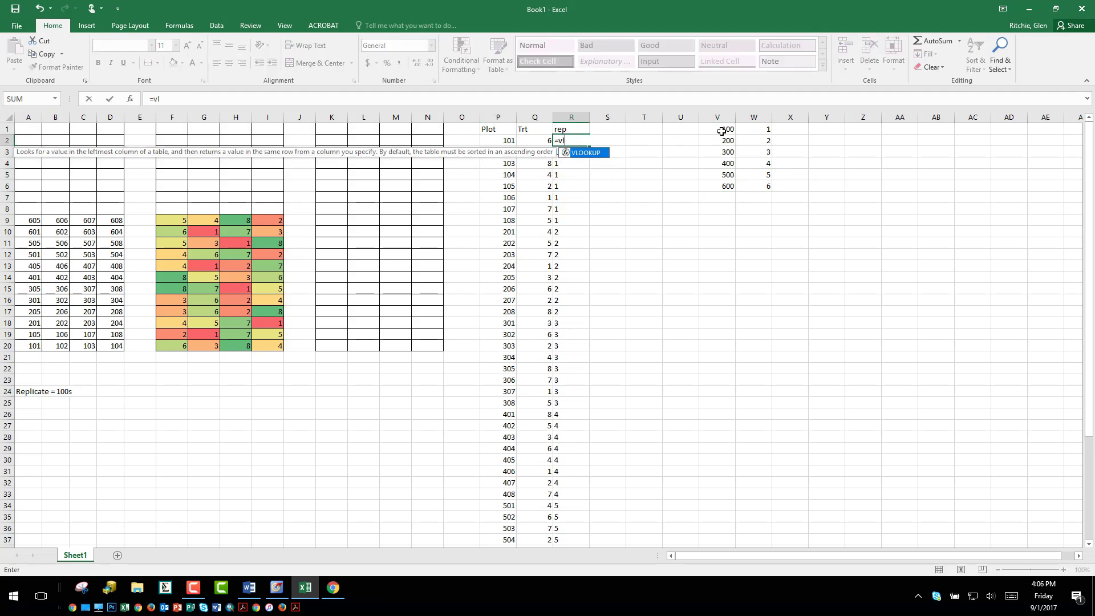
text(ookup()
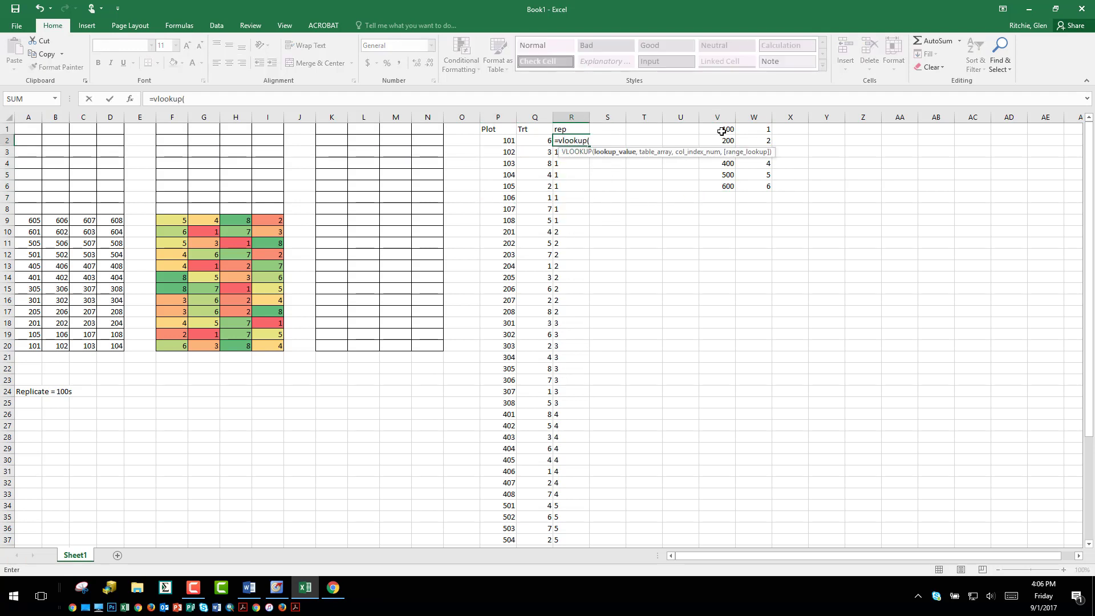
click(496, 140)
text(,)
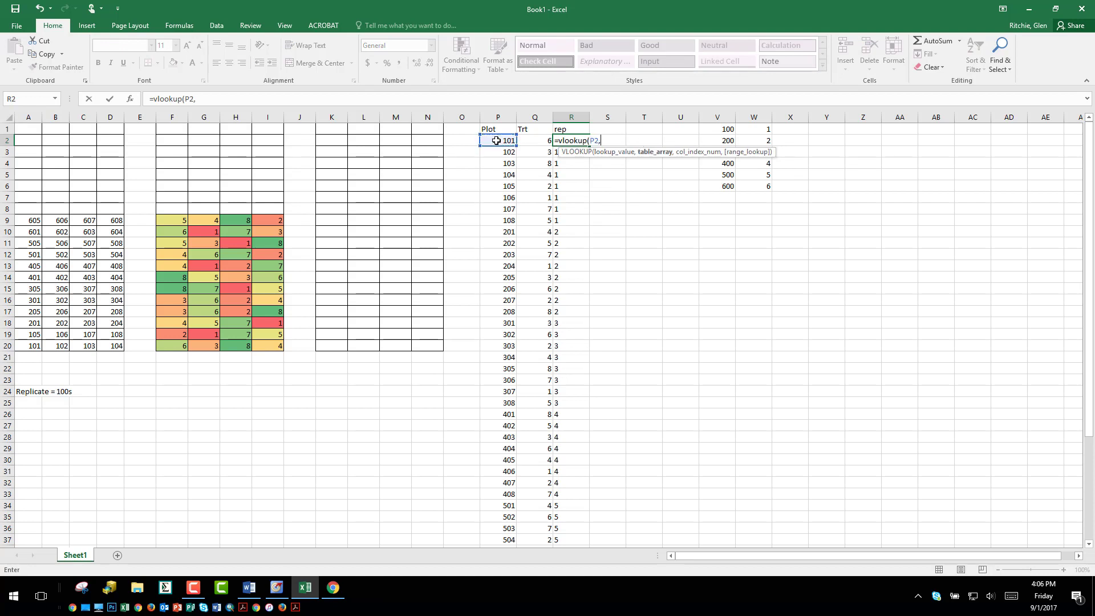
drag(711, 128, 757, 184)
key(F4)
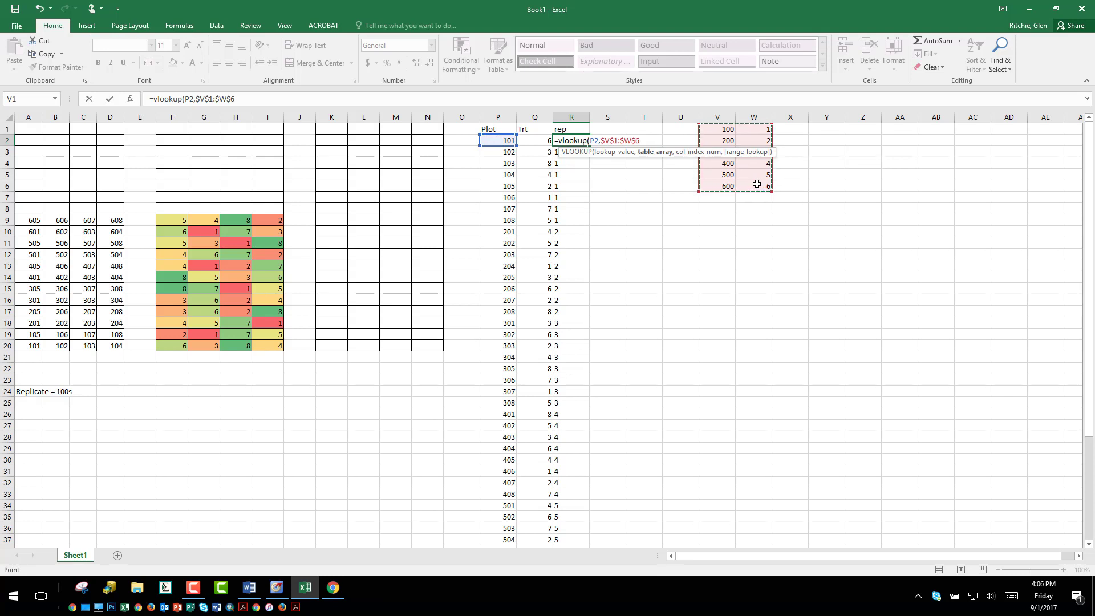
text(,)
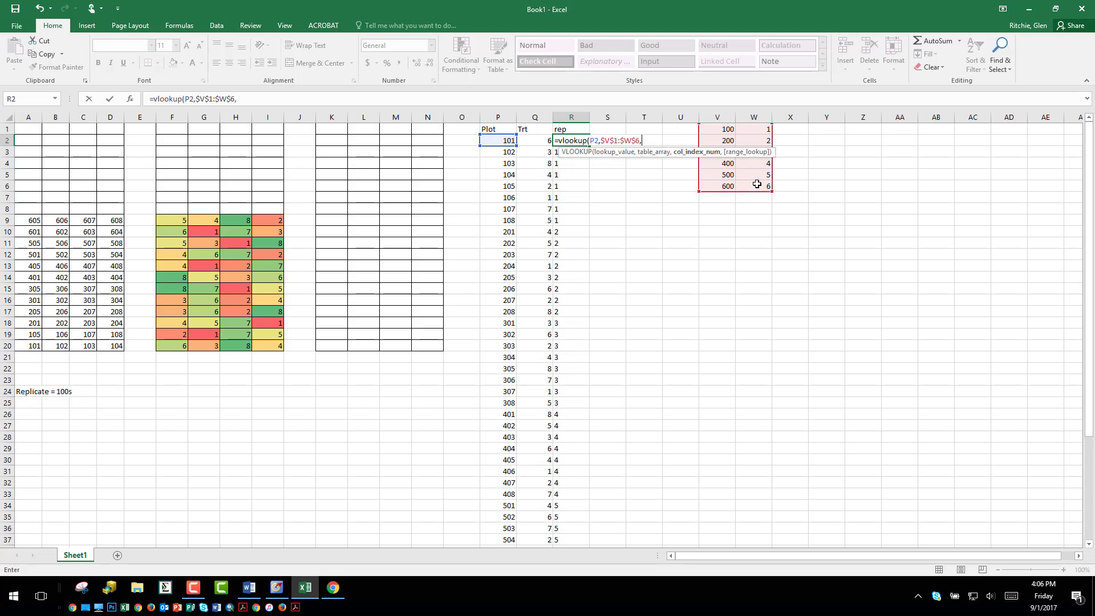
text(2,tr)
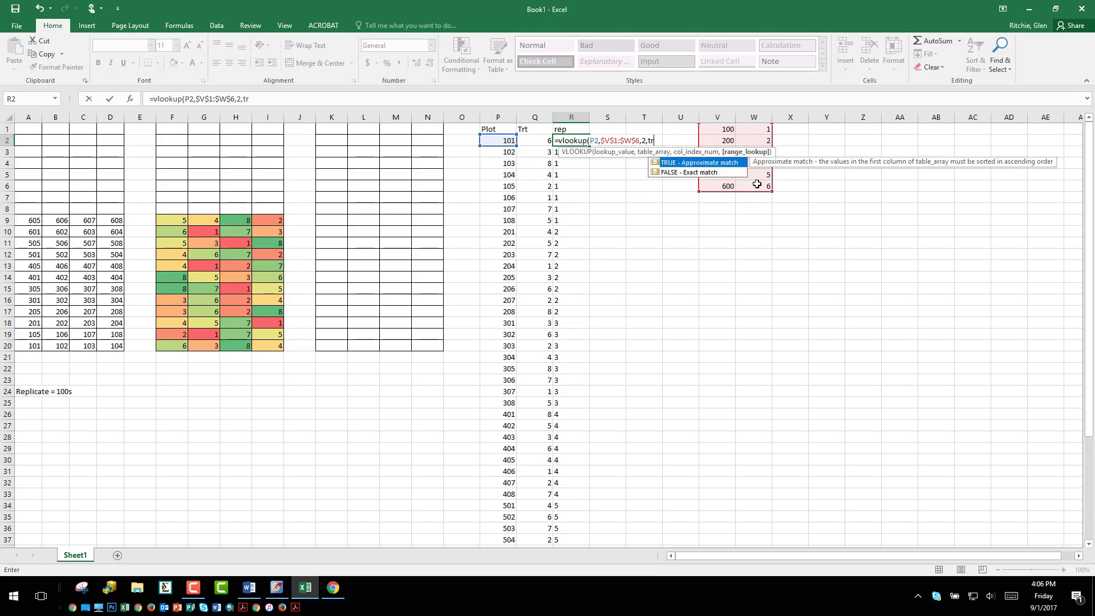
text(ue))
key(Return)
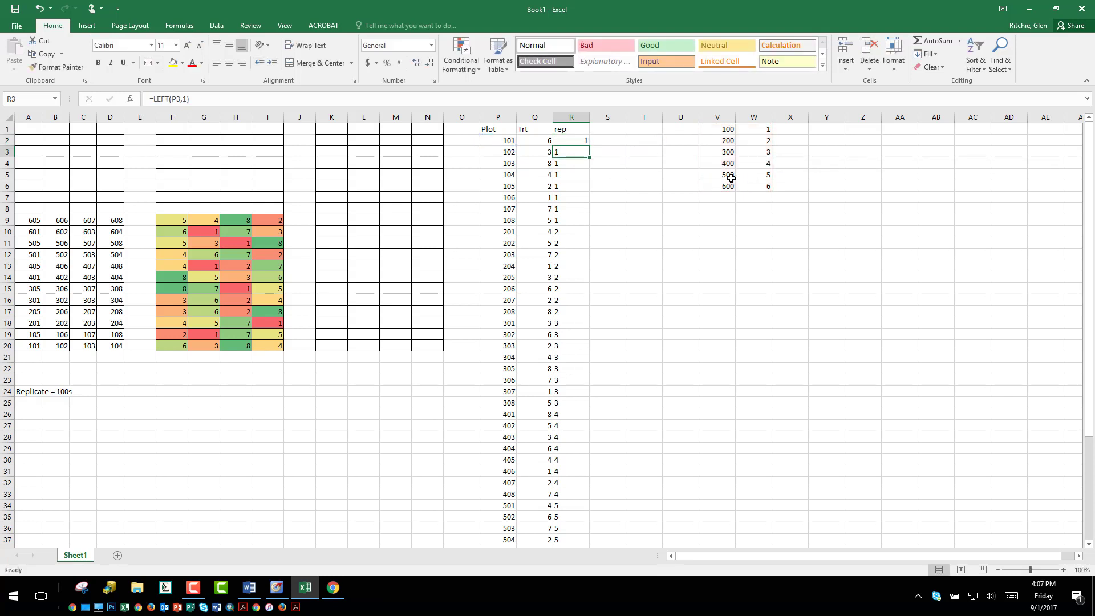
click(581, 141)
double_click(591, 147)
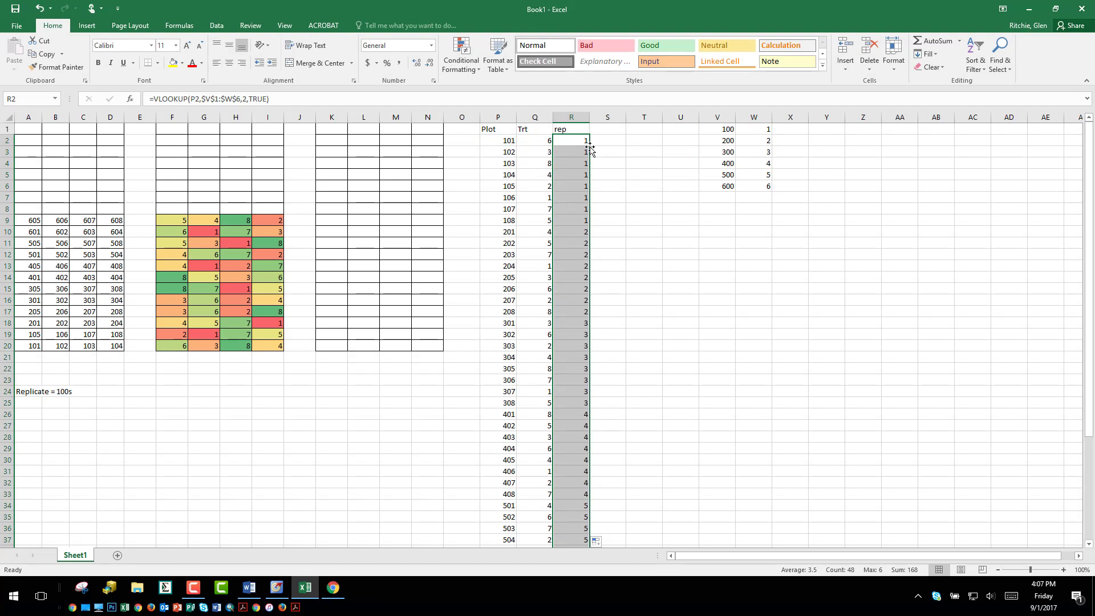
click(502, 132)
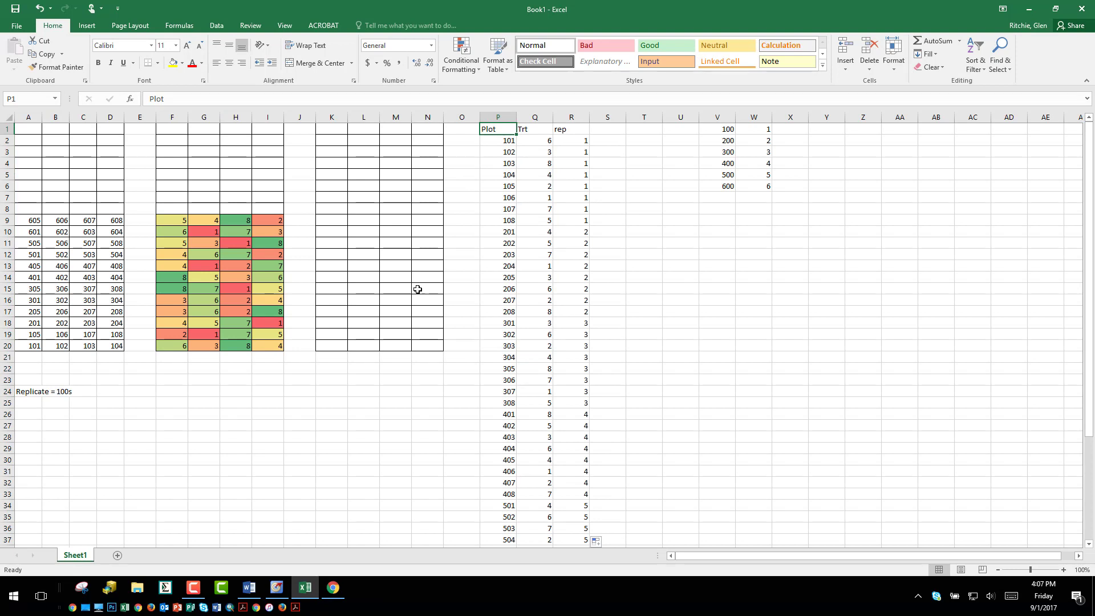
Enter =CONCATENATE(A20,"-",F20) in K20 to join plot and treatment, and fill it over K9:N20 of the third map
click(337, 346)
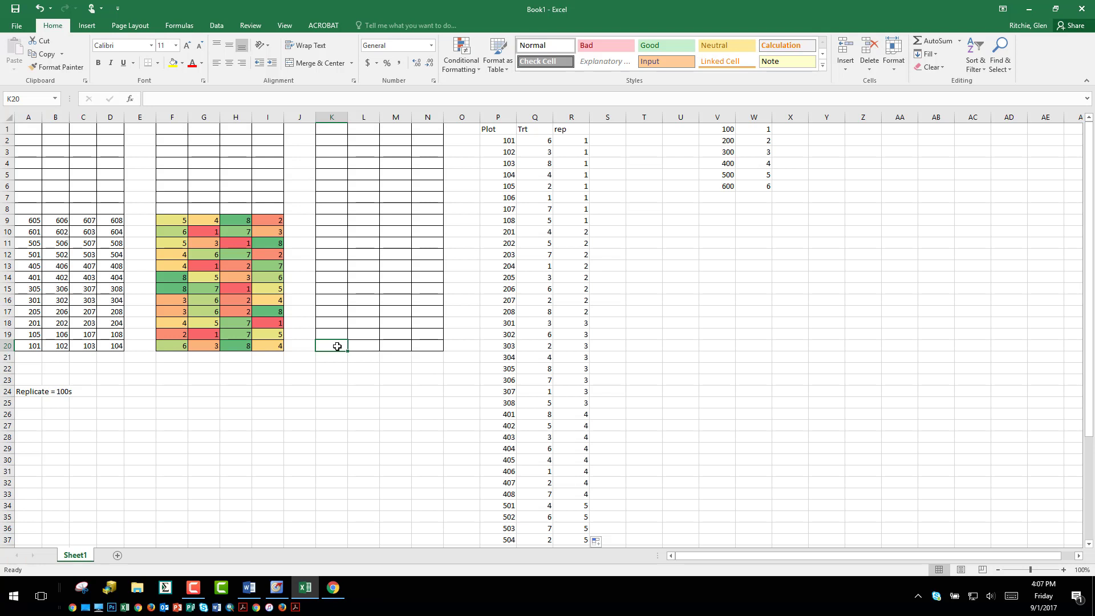
text(=)
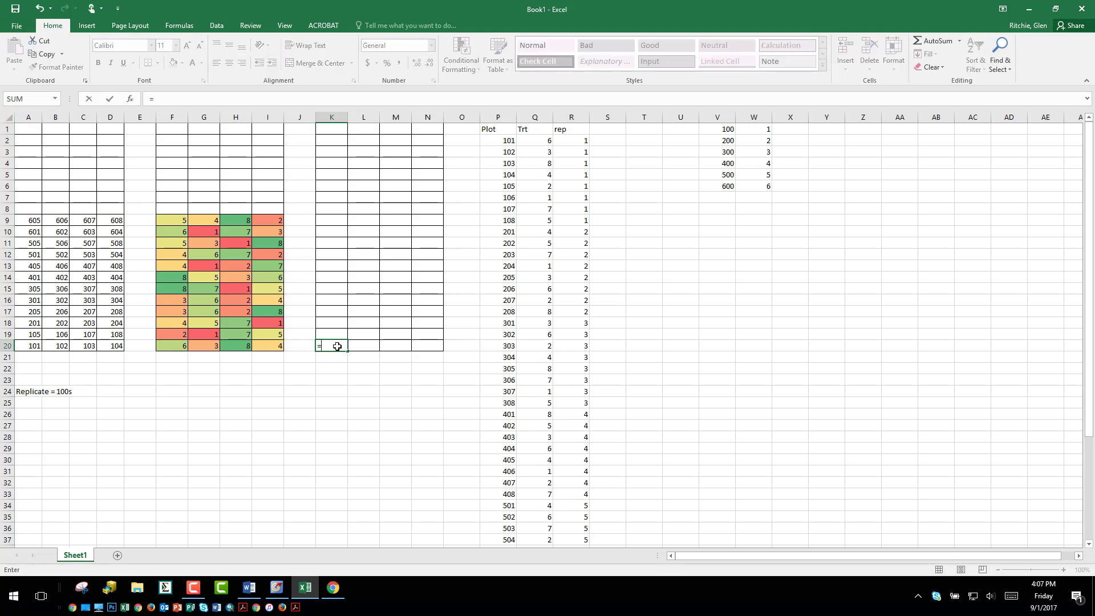
text(concat)
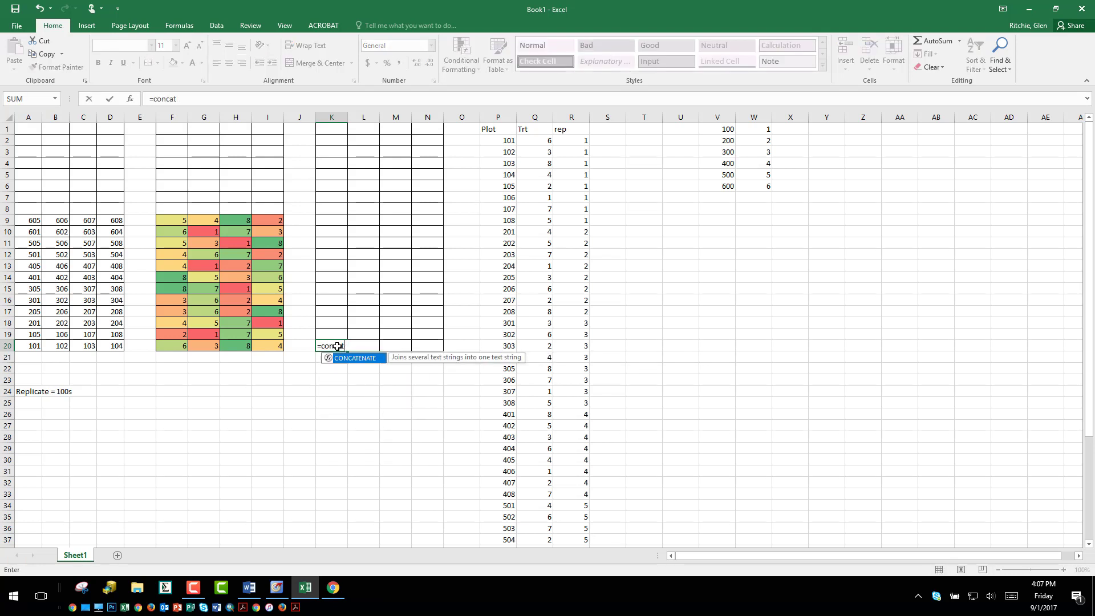
text(enate()
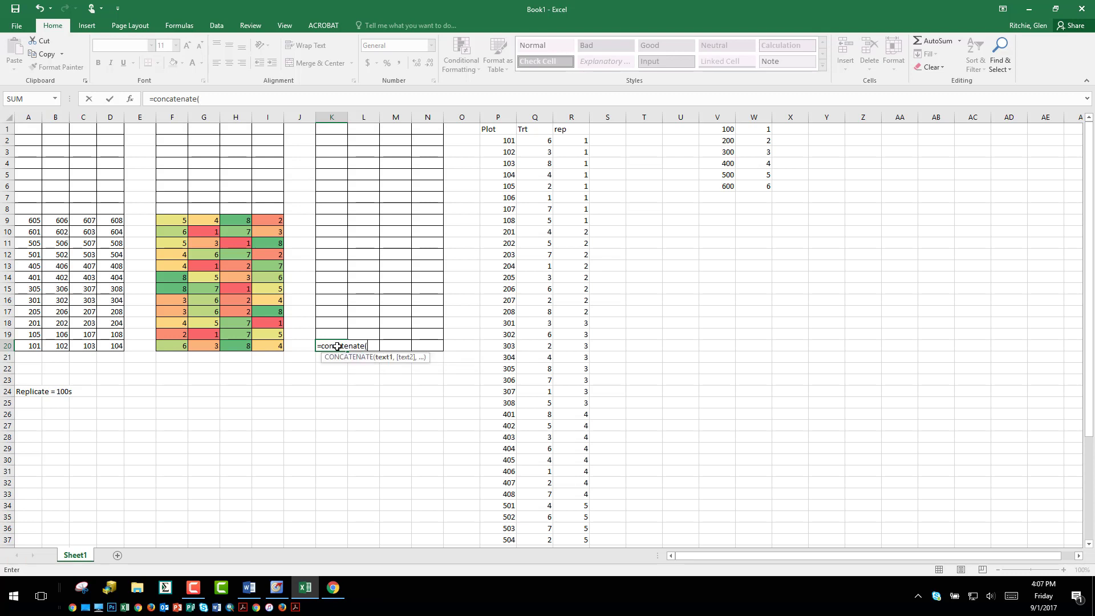
click(7, 345)
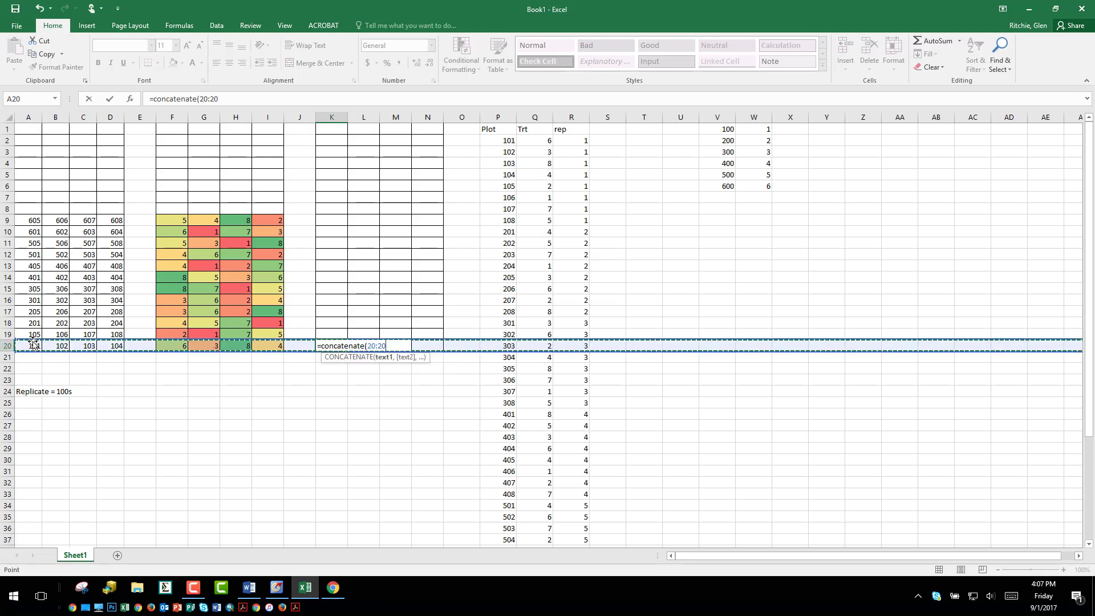
click(28, 343)
text(,)
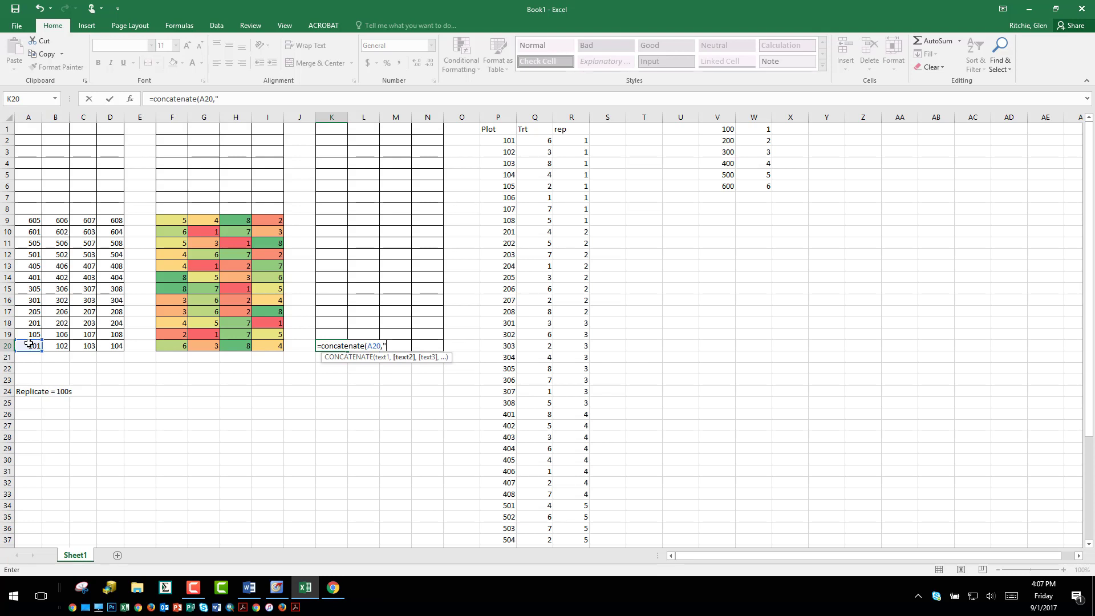
text("-",)
click(182, 345)
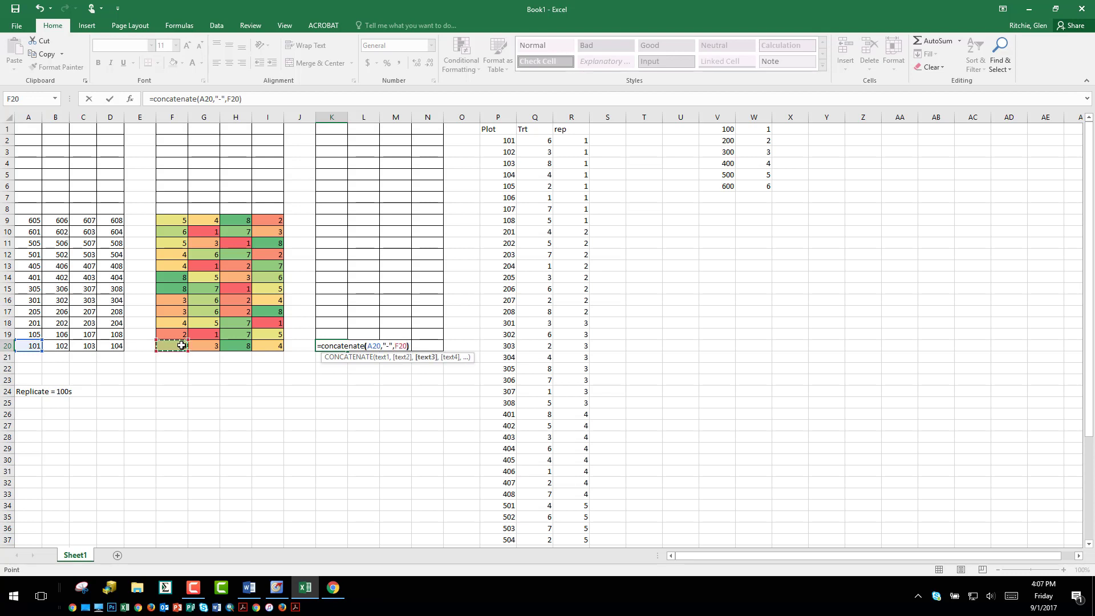
text())
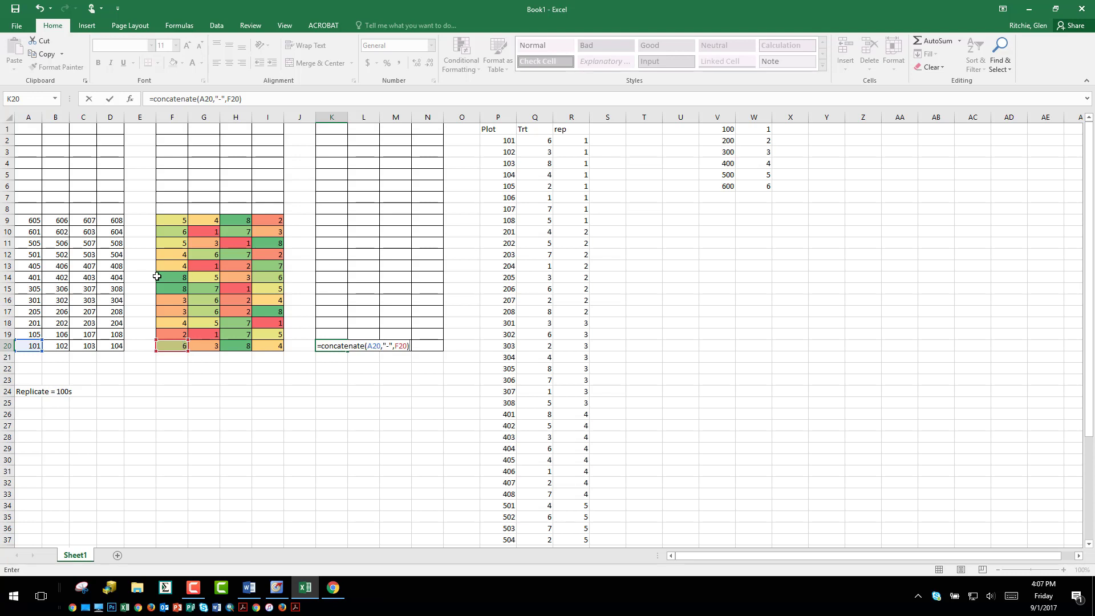
key(Return)
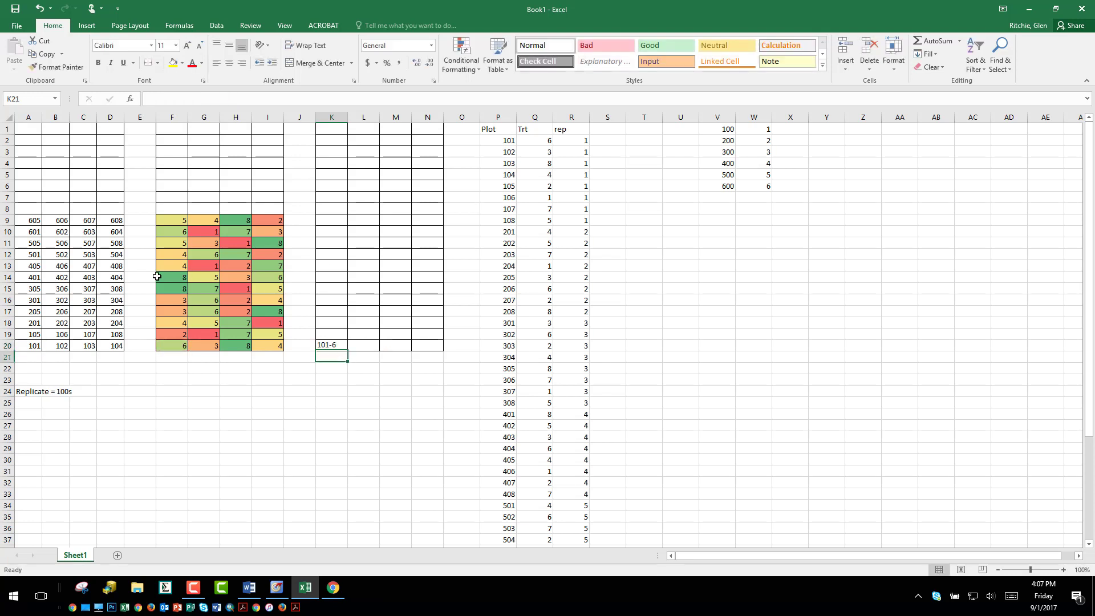
click(327, 345)
drag(348, 352, 433, 215)
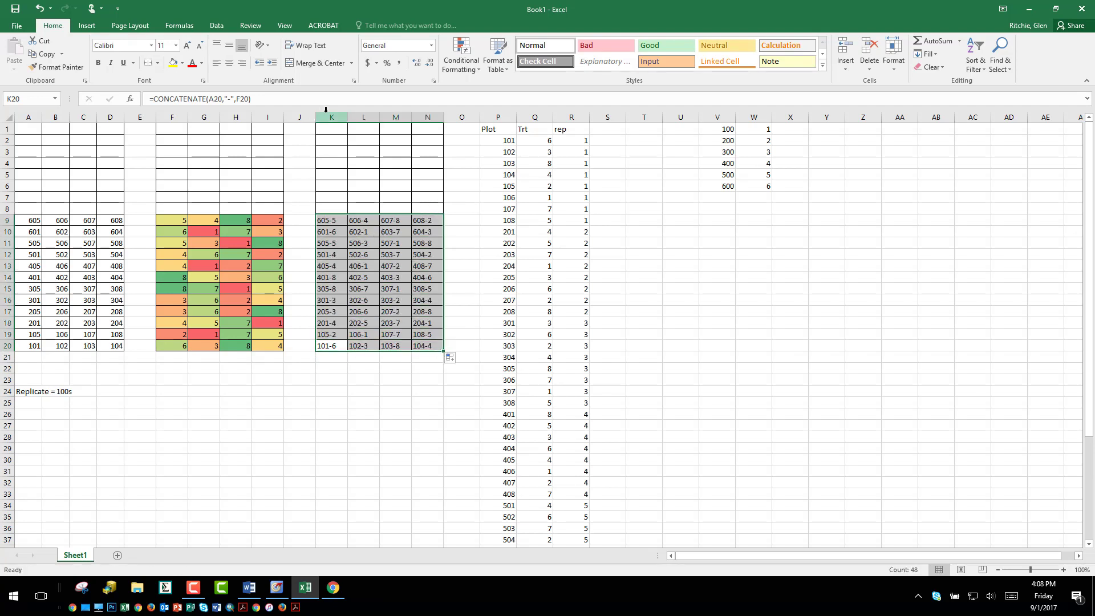
Autofit the widths of columns K:N and columns F:I to their contents
drag(327, 111, 428, 117)
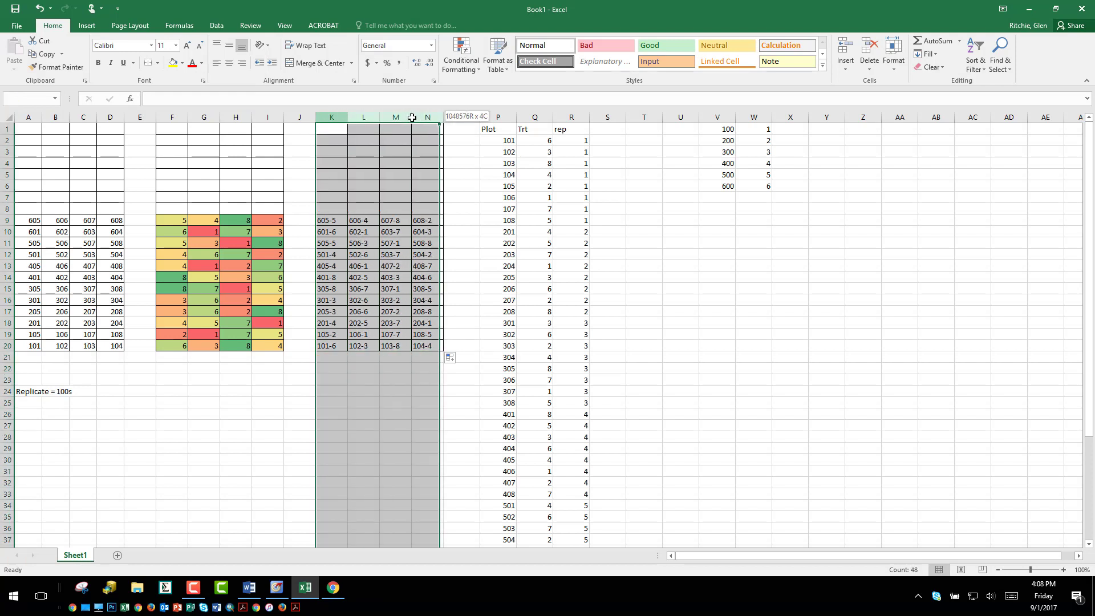
double_click(443, 118)
drag(172, 116, 257, 119)
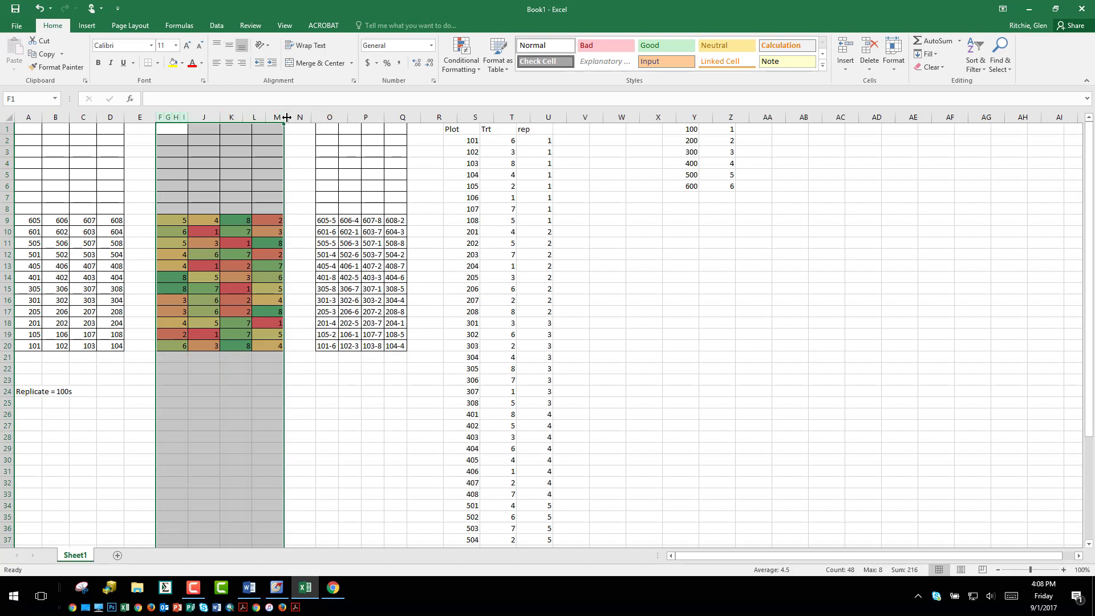
double_click(283, 117)
drag(191, 117, 194, 116)
click(174, 231)
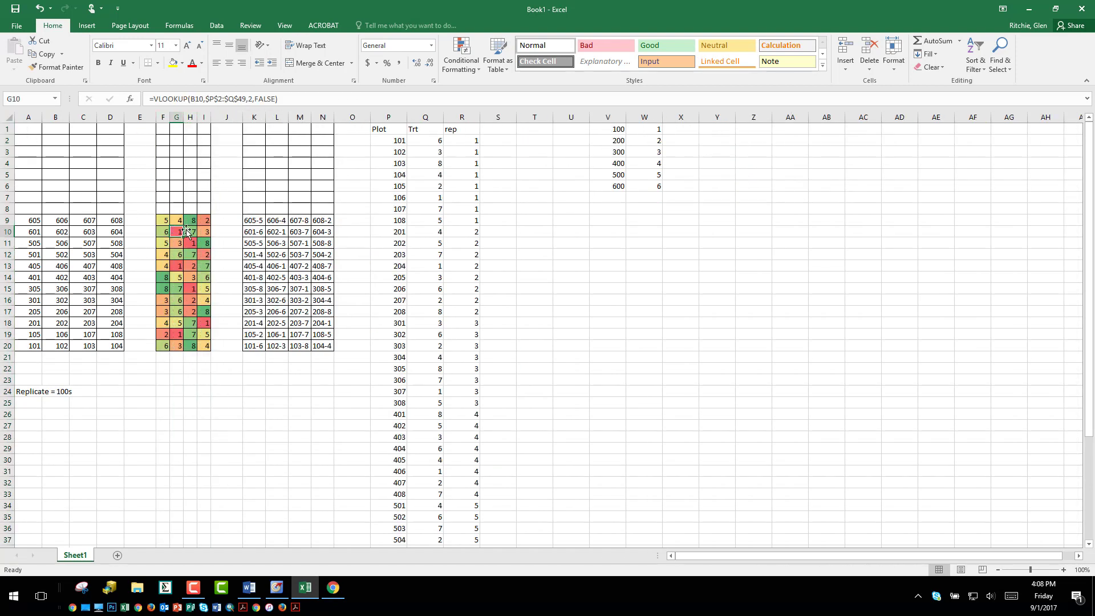
Copy the color-coded treatment map F9:I20 and paste only its formats onto the combined plot-treatment map starting at K9
click(255, 221)
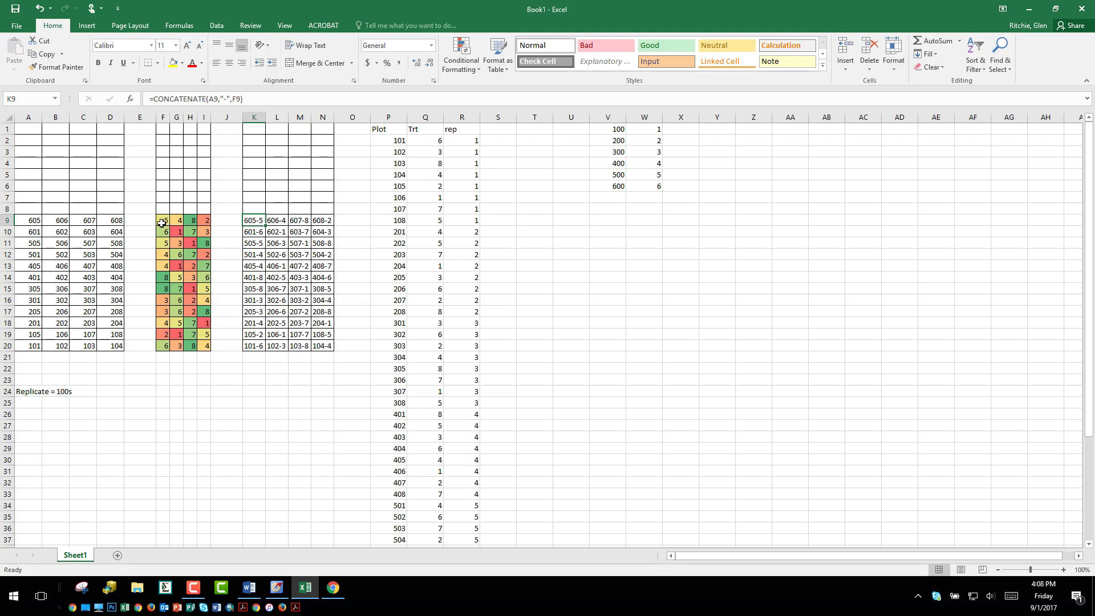
drag(162, 223, 209, 346)
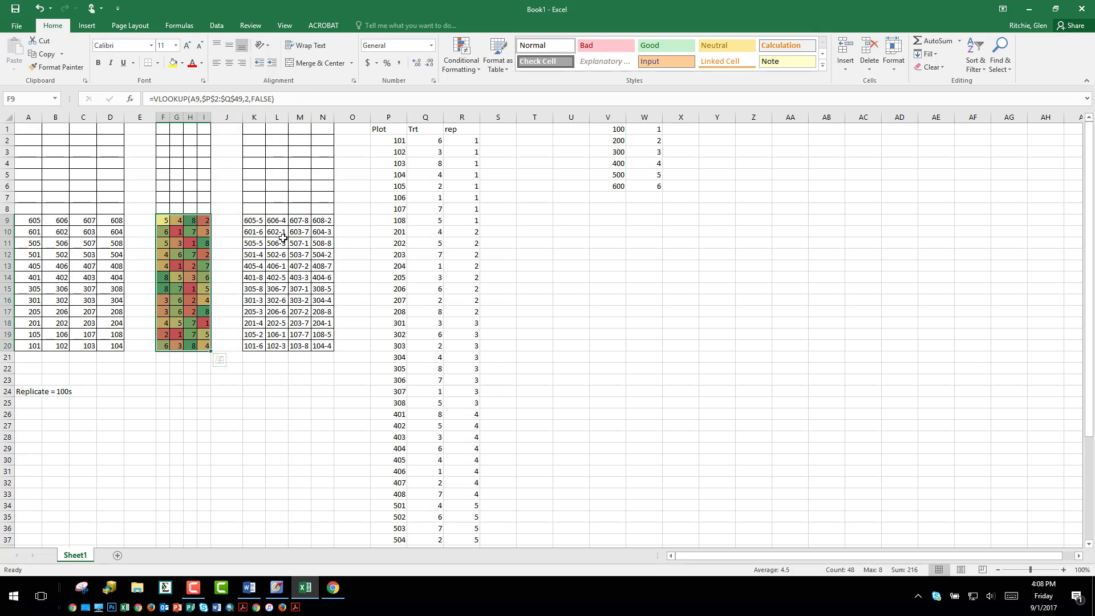
key(ctrl+c)
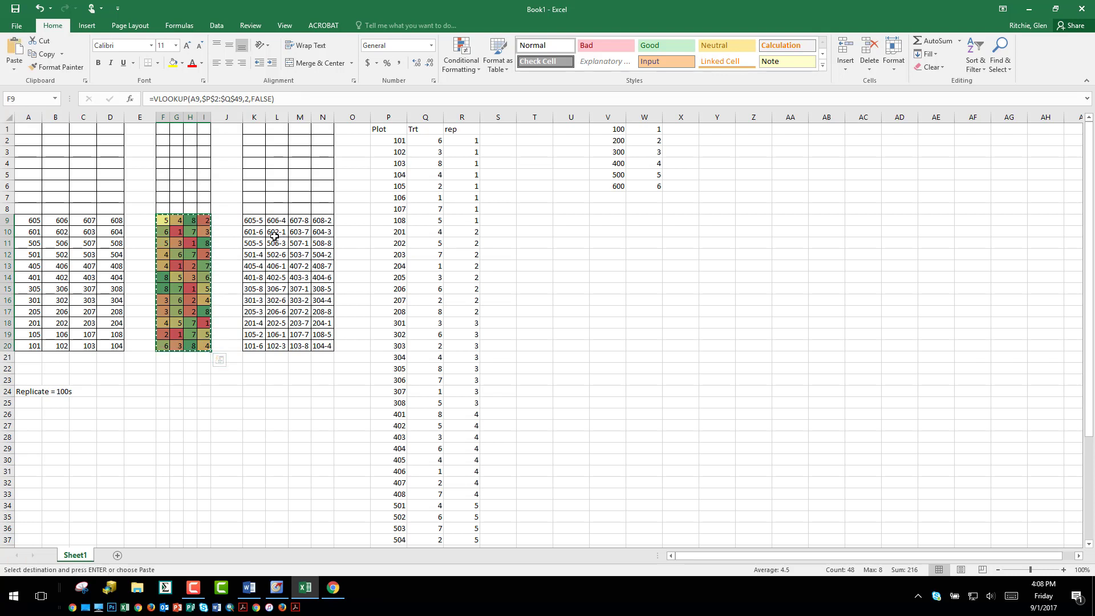
right_click(258, 223)
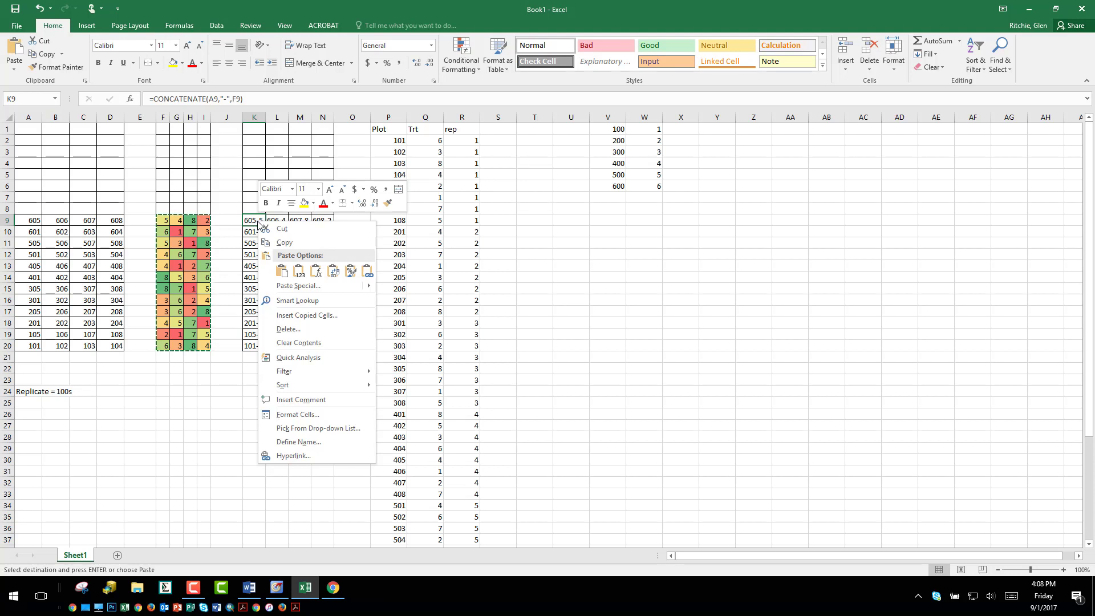
click(297, 285)
click(216, 252)
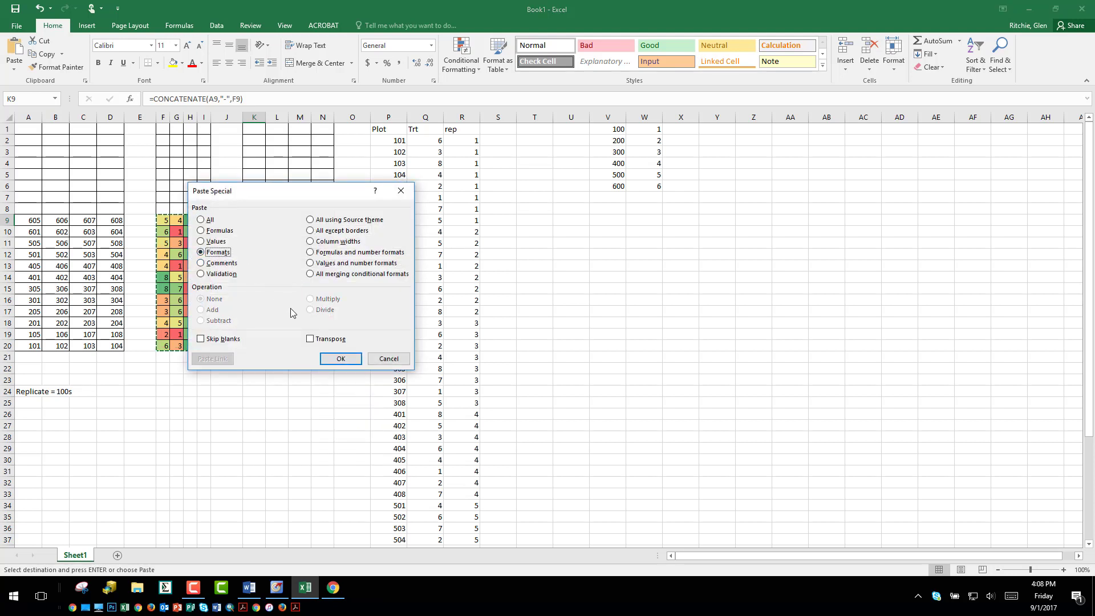
click(340, 358)
click(251, 242)
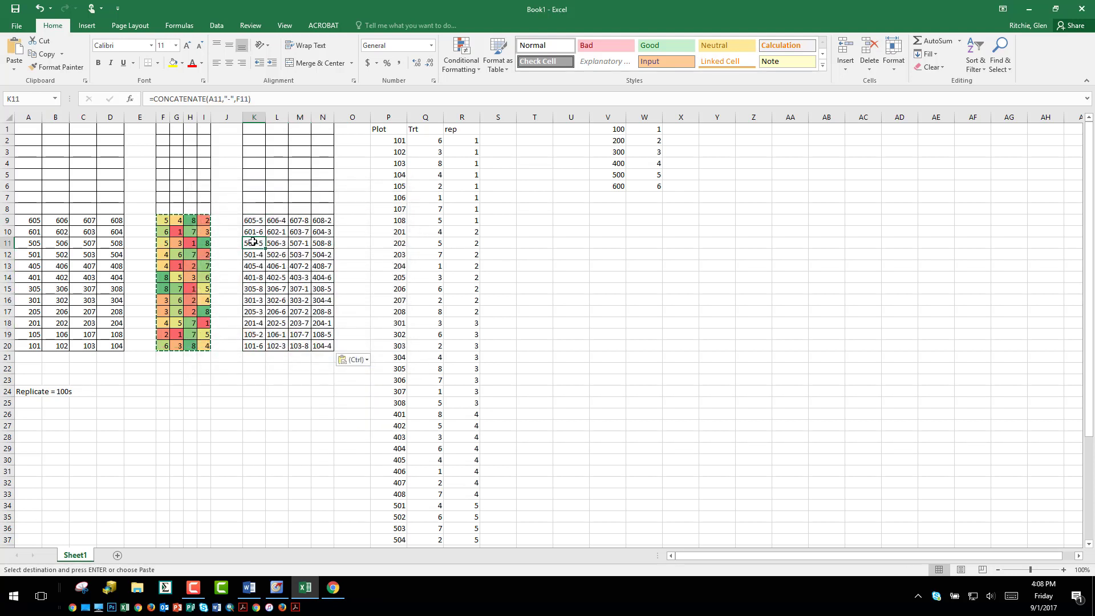
Copy the color-coded treatment map F9:I20 and paste it into a new blank Word document
click(255, 222)
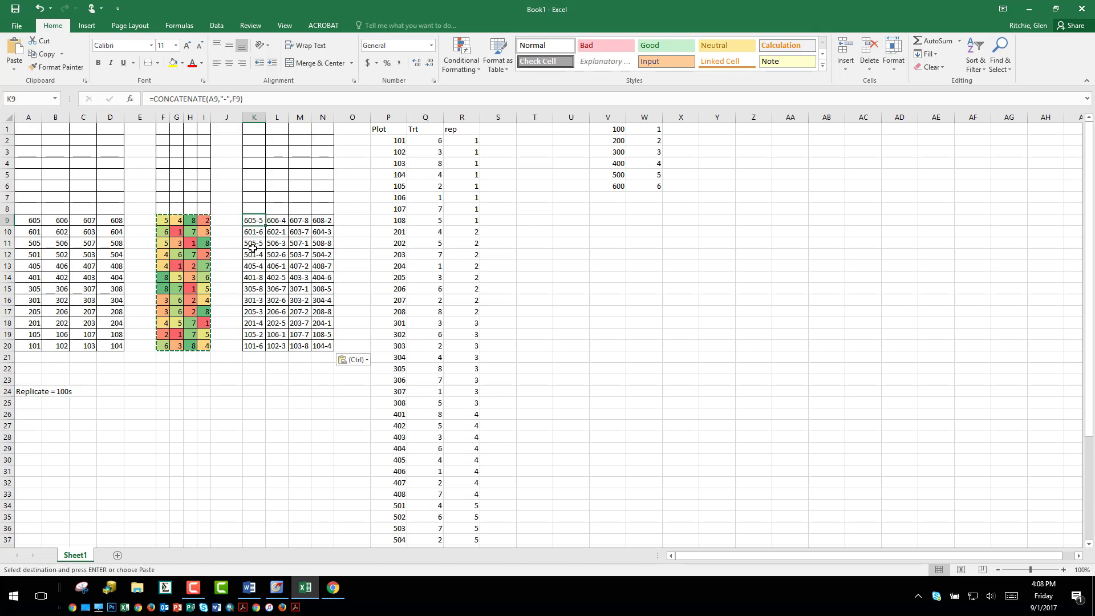
drag(158, 214, 204, 347)
key(ctrl+c)
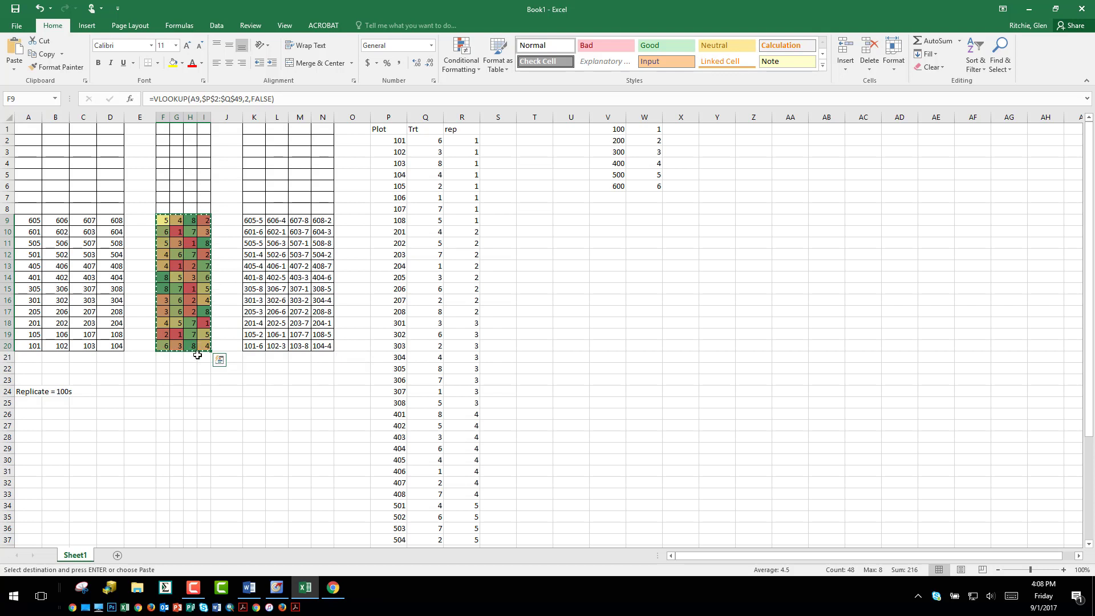
click(249, 587)
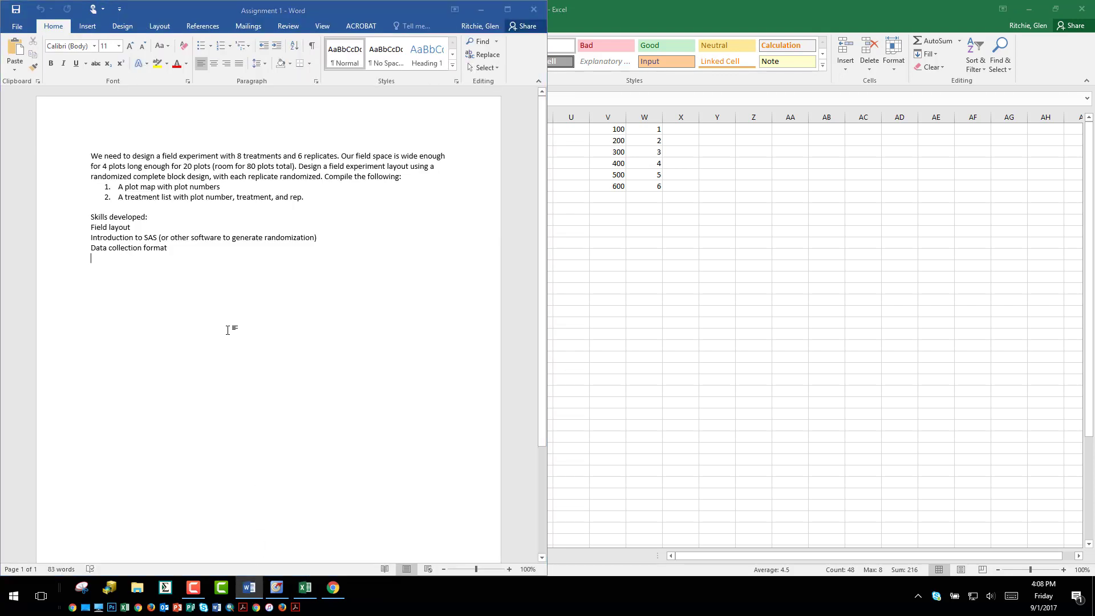
key(ctrl+n)
click(142, 77)
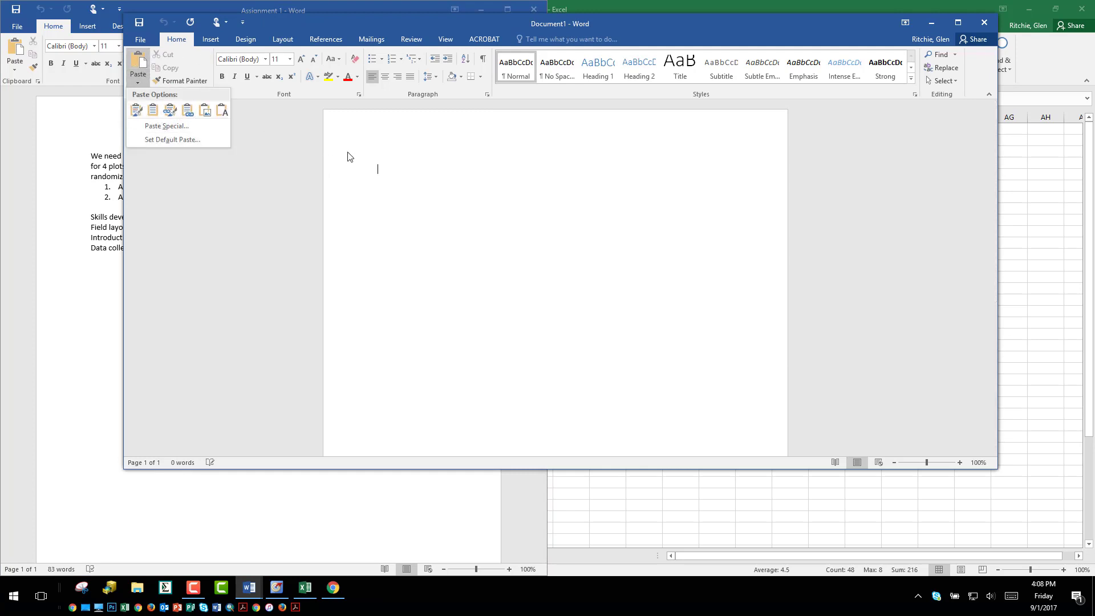
click(388, 168)
key(ctrl+v)
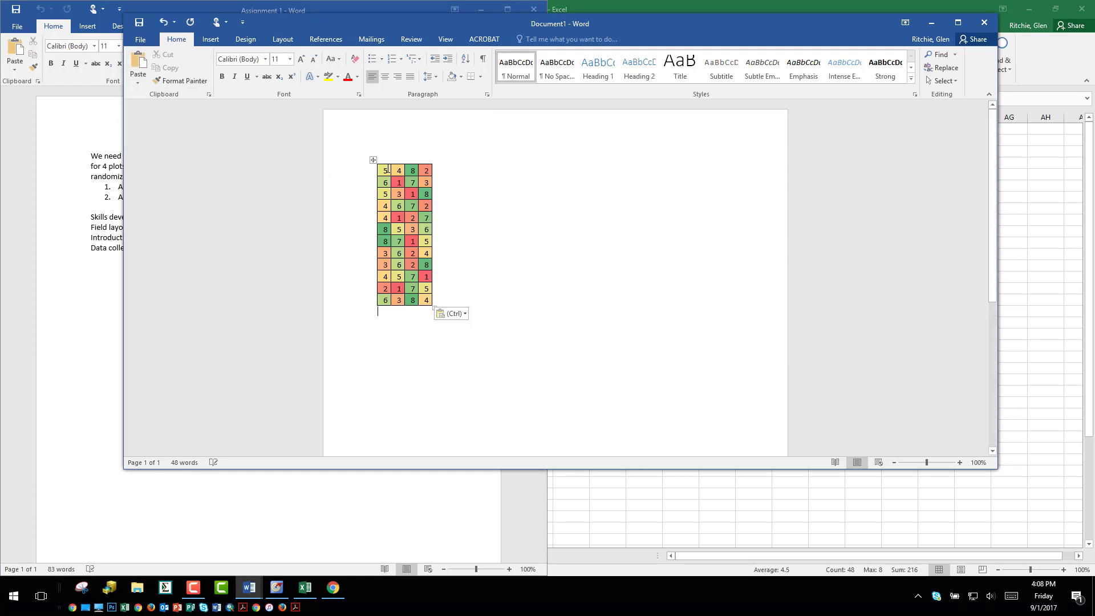
Clear the treatment numbers from the pasted Word table, copy the empty colored table, and switch back to the Excel workbook
drag(384, 171, 426, 300)
key(Delete)
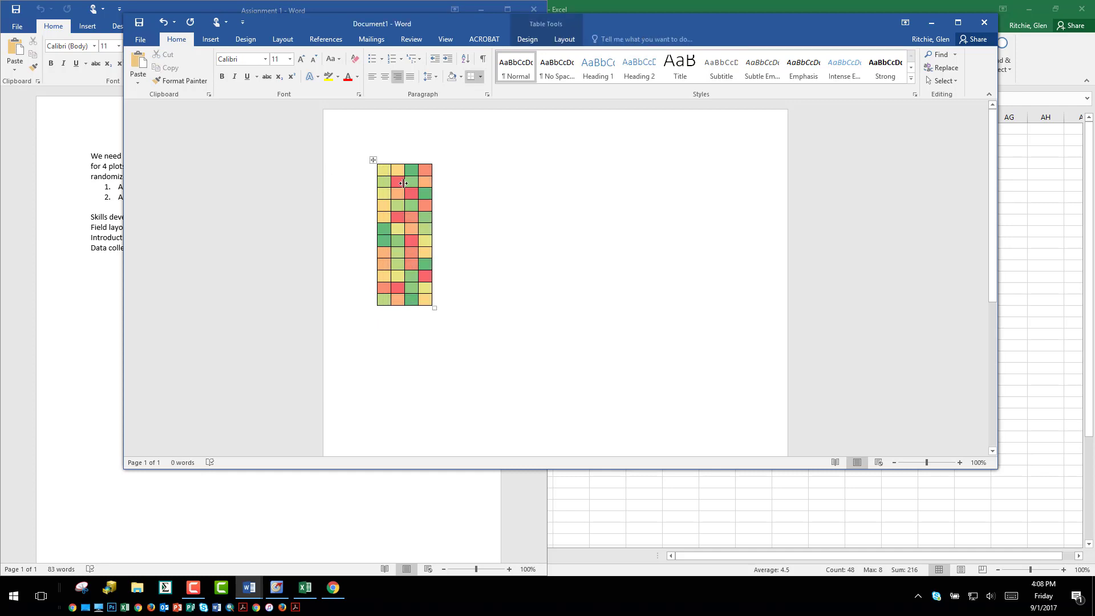
mouse_move(390, 171)
mouse_down()
mouse_move(419, 234)
mouse_move(429, 301)
mouse_up()
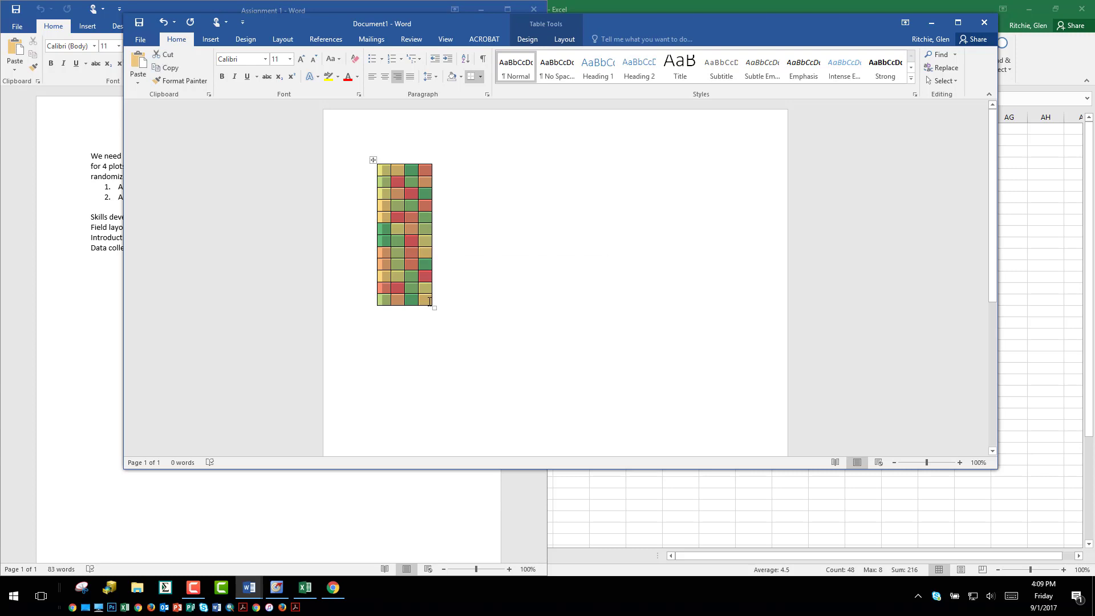
key(alt+Tab)
key(alt+Tab)
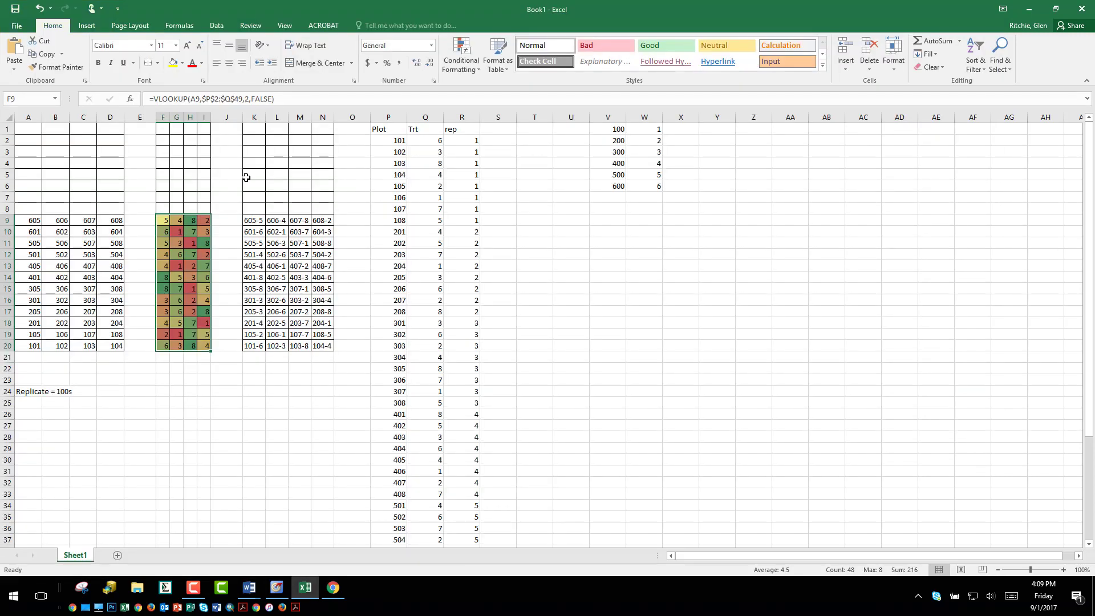
Paste the empty colored table with its source formatting over the combined plot-treatment map K9:N20
drag(165, 221, 210, 344)
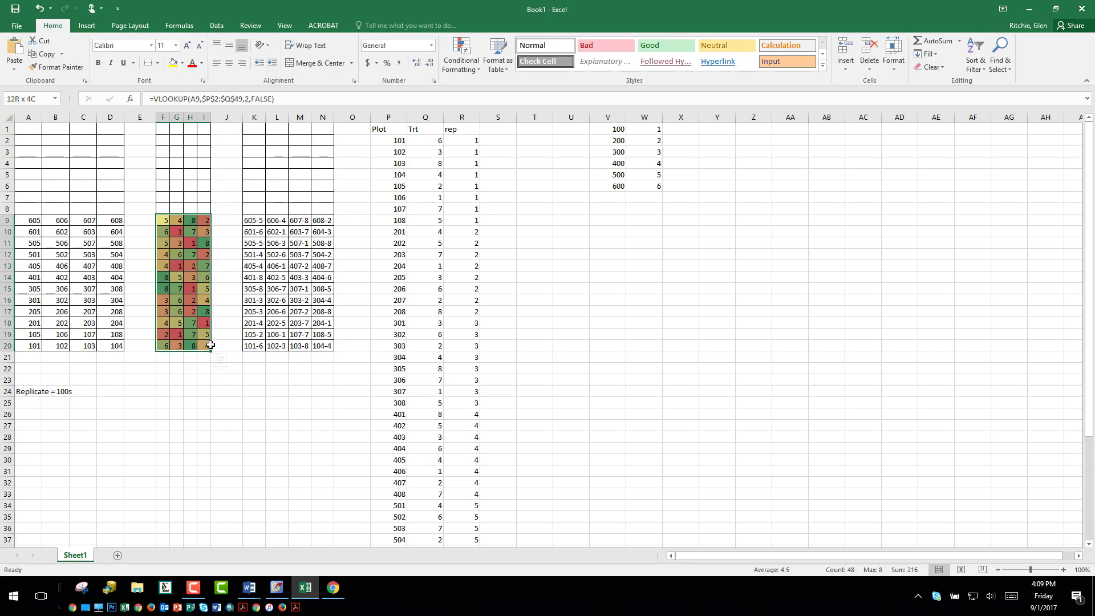
click(14, 69)
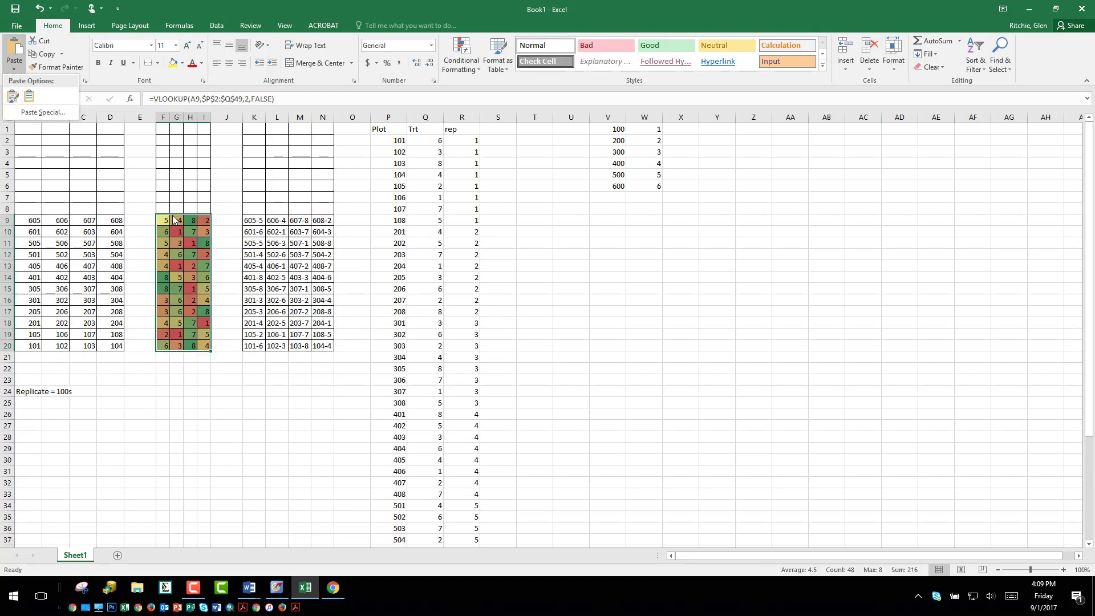
click(252, 220)
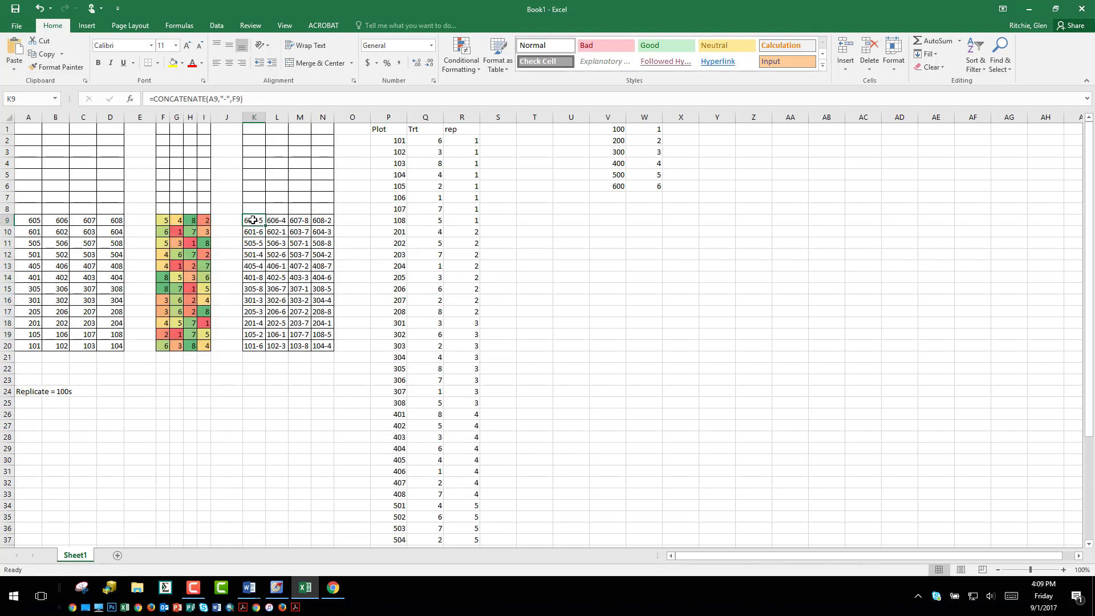
mouse_move(253, 220)
mouse_down()
mouse_move(322, 306)
mouse_move(327, 347)
mouse_up()
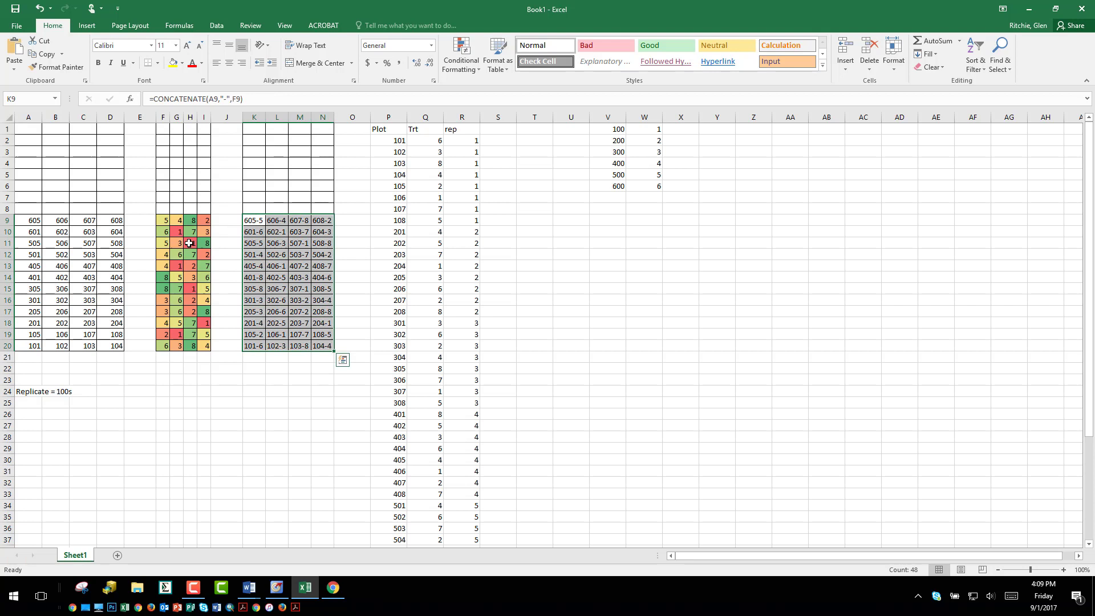
click(14, 69)
click(15, 100)
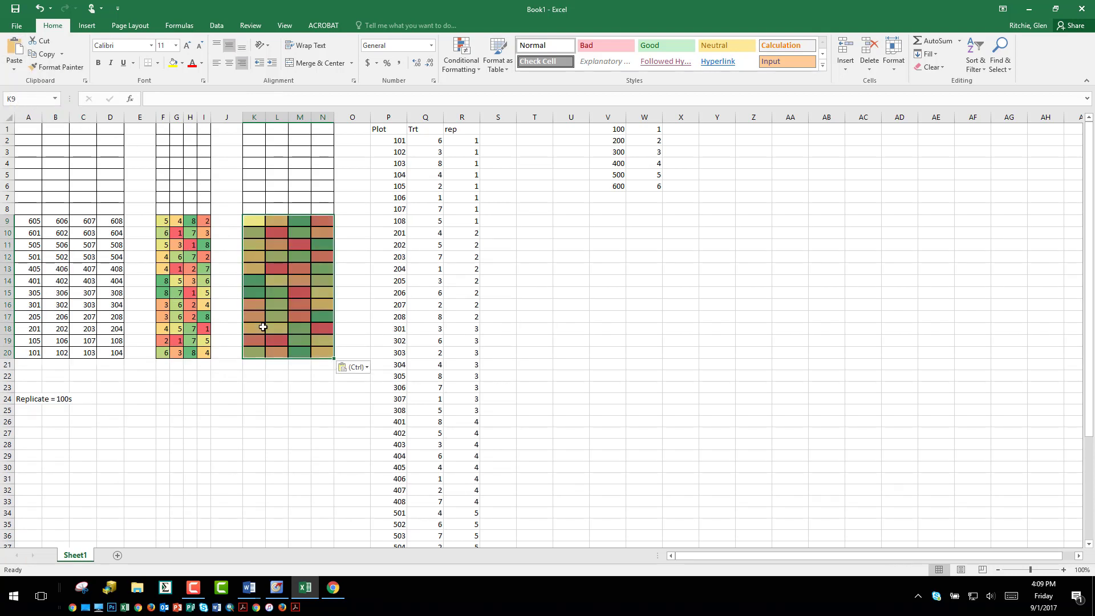
Enter =CONCATENATE(A20,"-",F20) in K20 to join the plot and treatment numbers
click(255, 353)
text(=vloo)
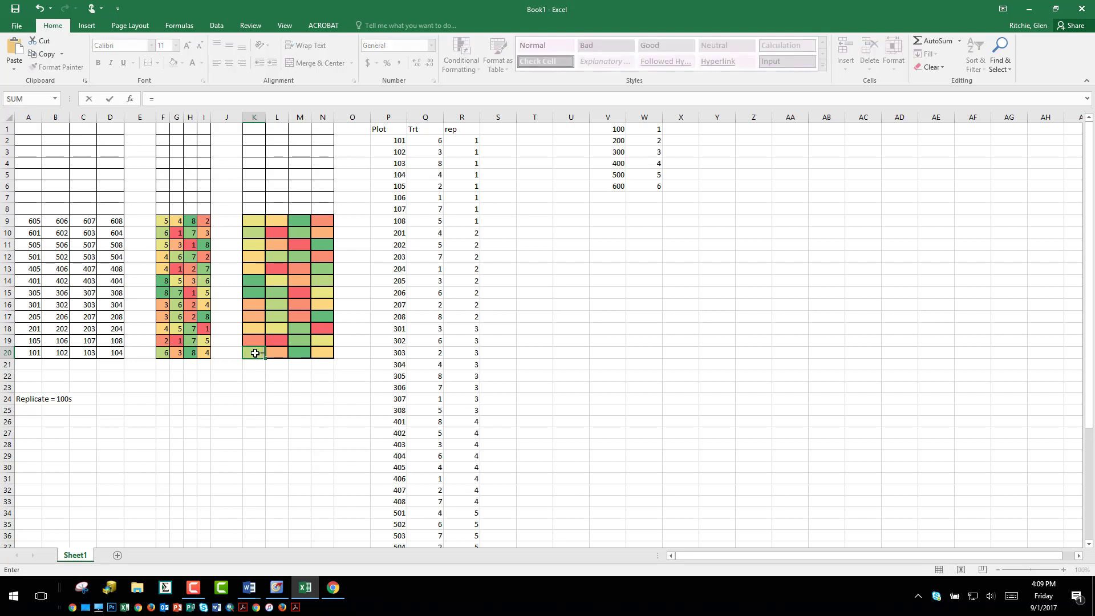
key(BackSpace)
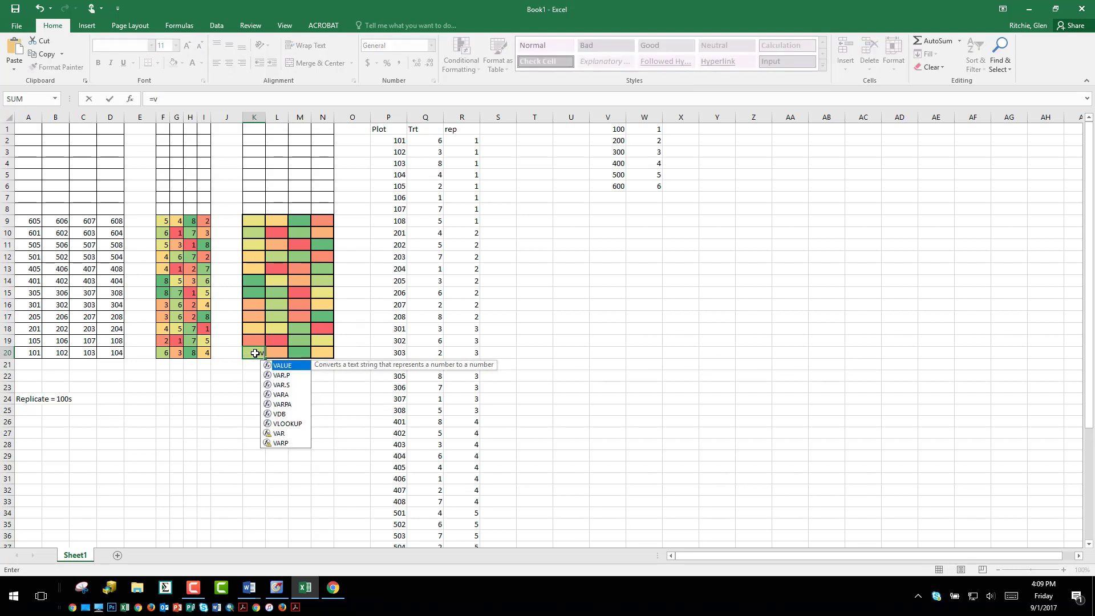
text(concatn)
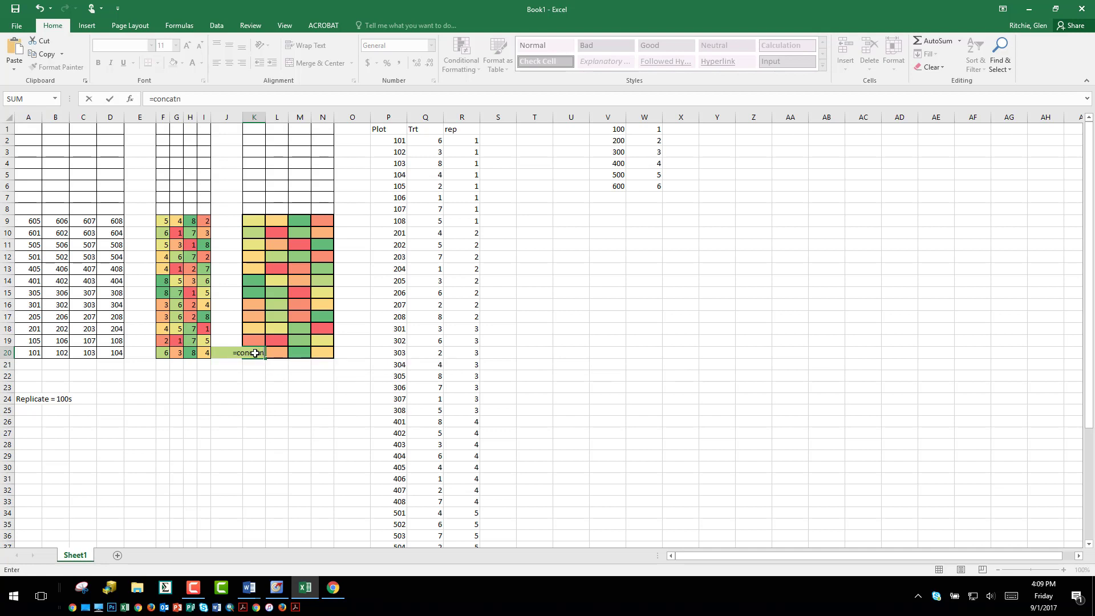
key(BackSpace)
text(ean)
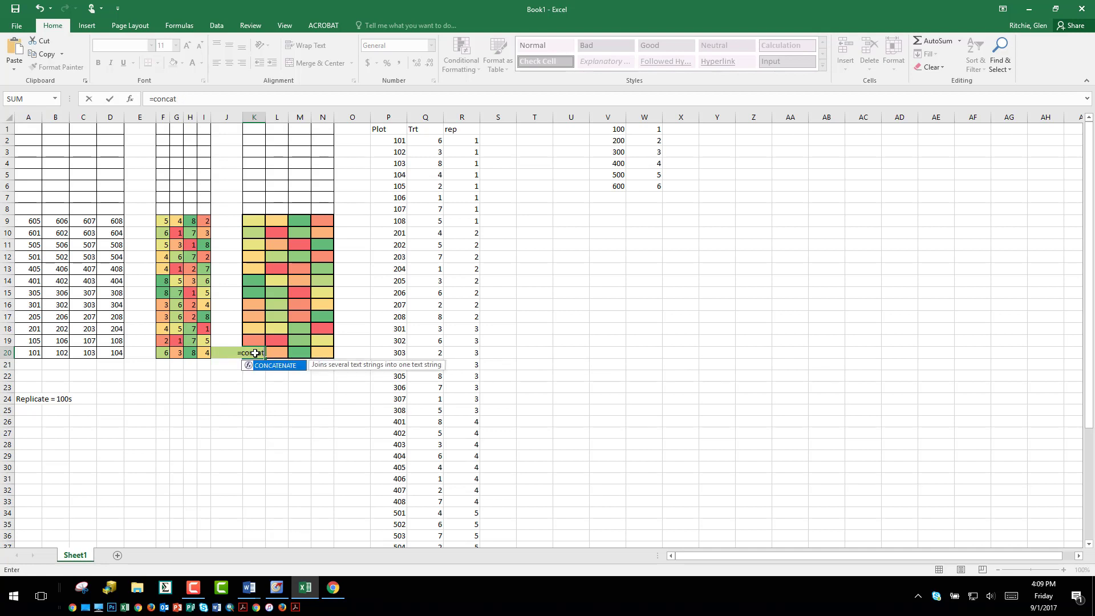
key(BackSpace)
key(BackSpace)
text(n)
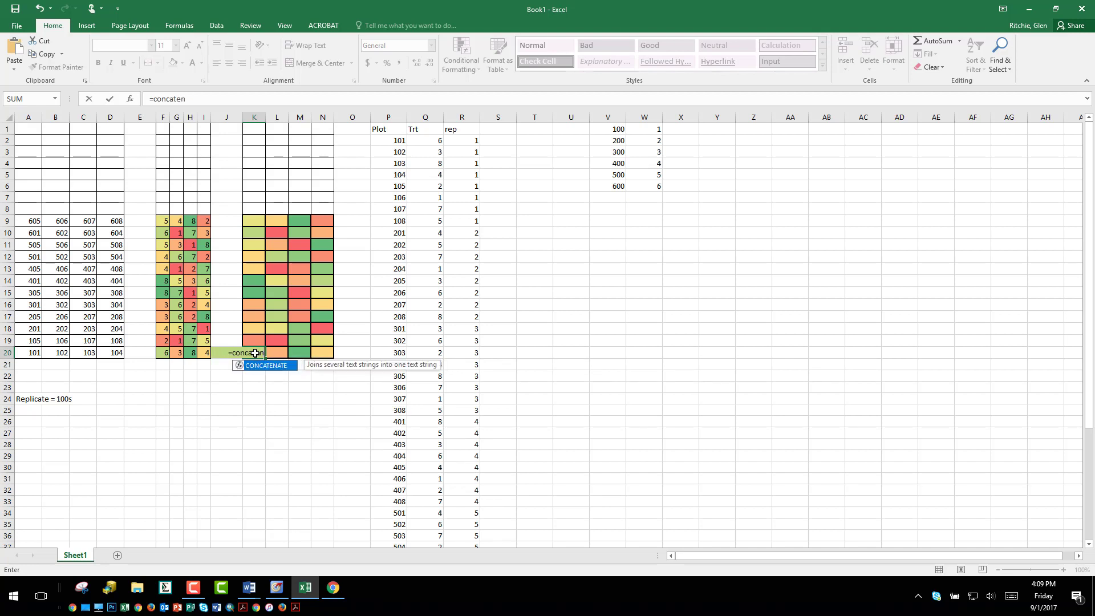
text(ate()
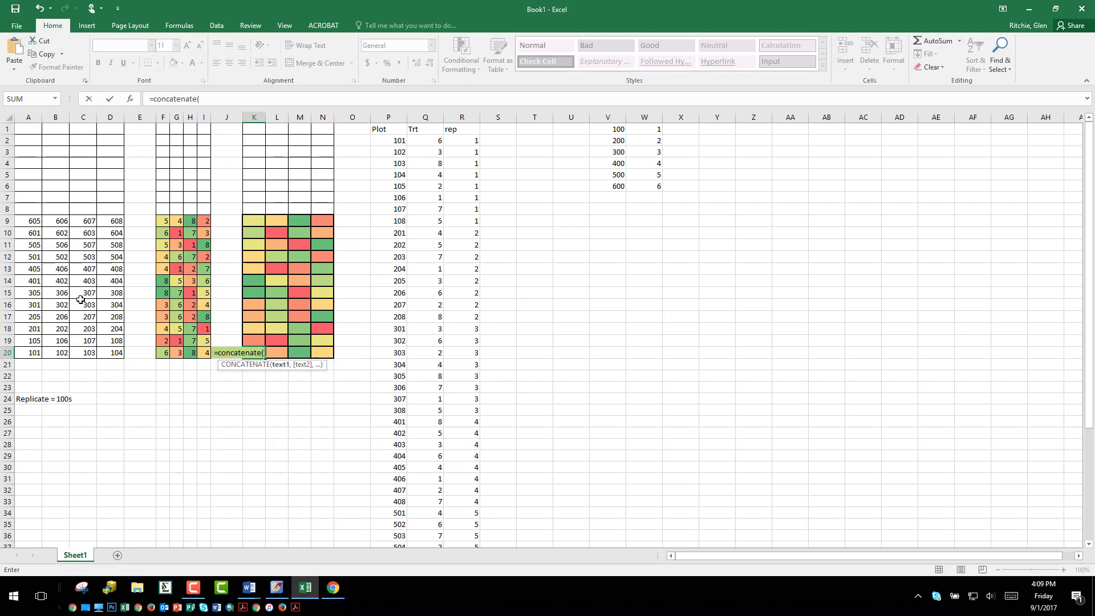
click(36, 354)
text(,"-")
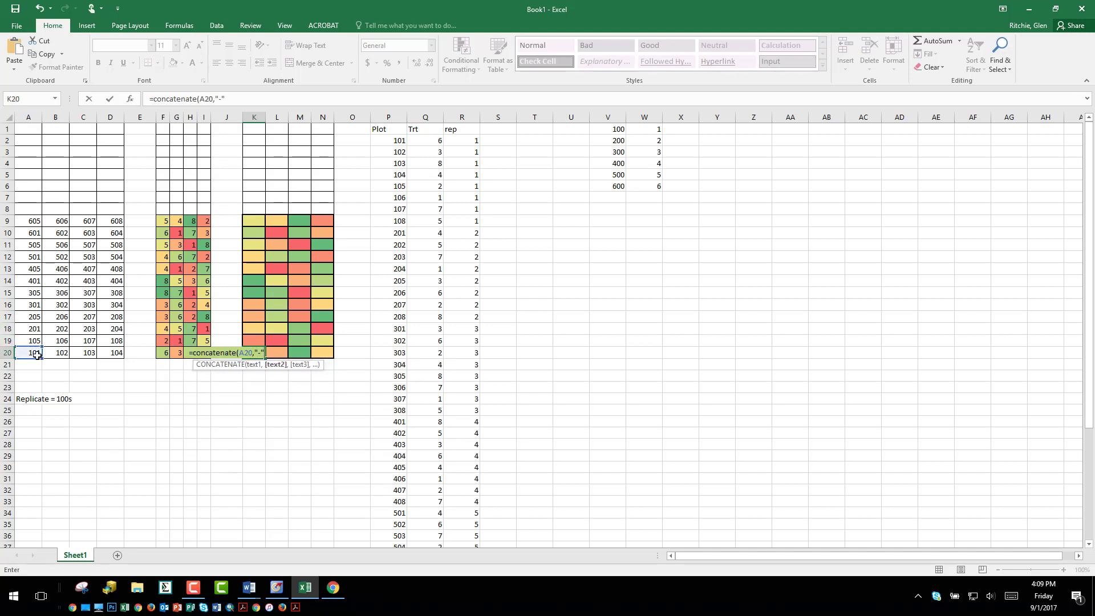
text(,)
click(163, 353)
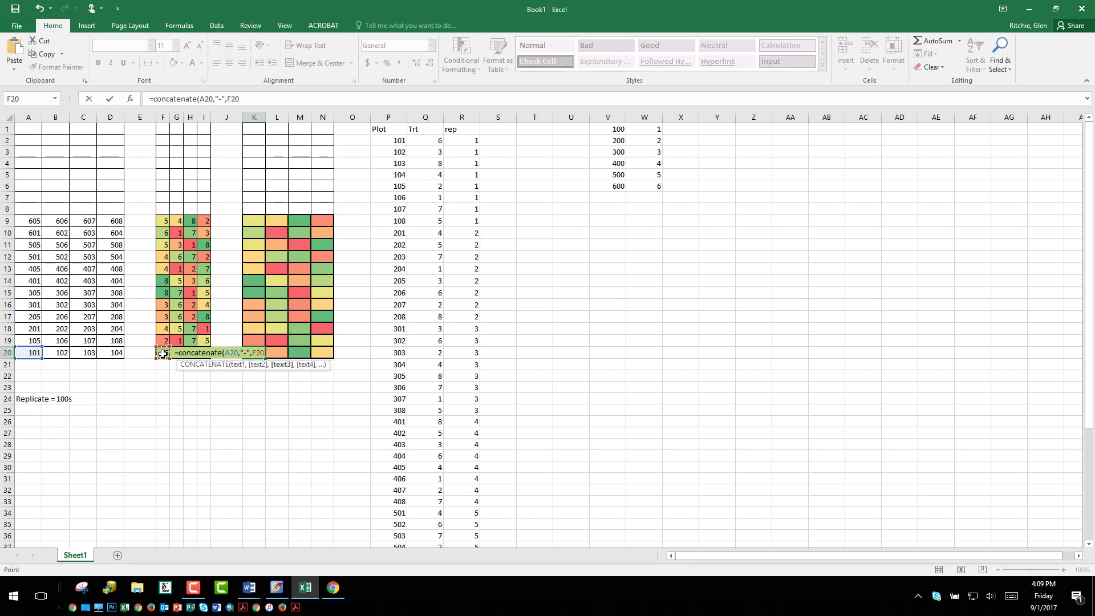
key(Return)
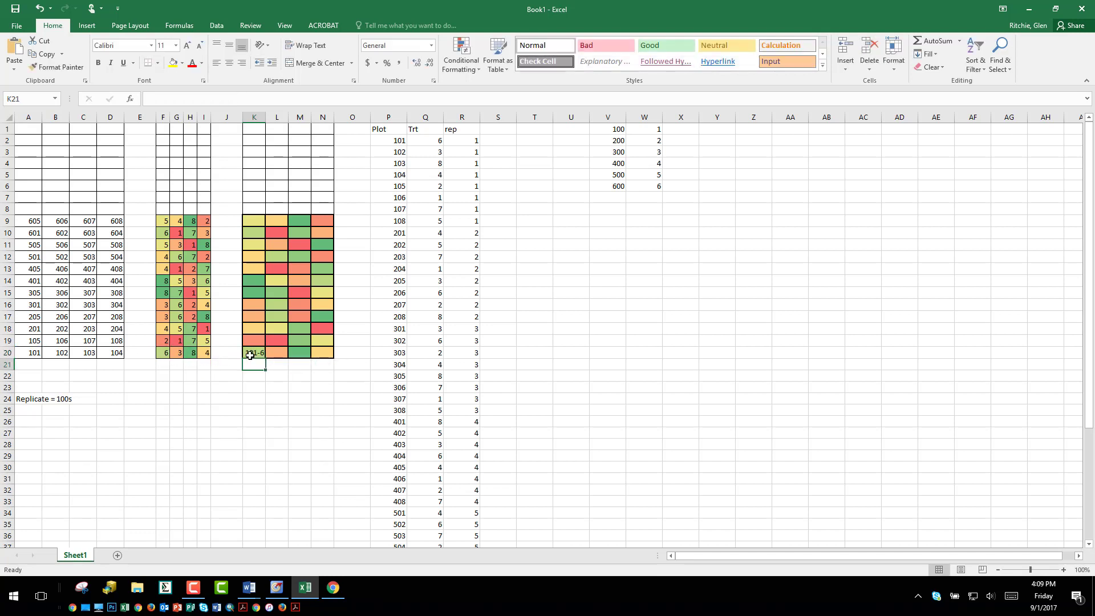
Try to fill the K20 formula together with its formatting over K9:N20, and undo both fills
click(254, 353)
drag(266, 358, 328, 214)
click(278, 265)
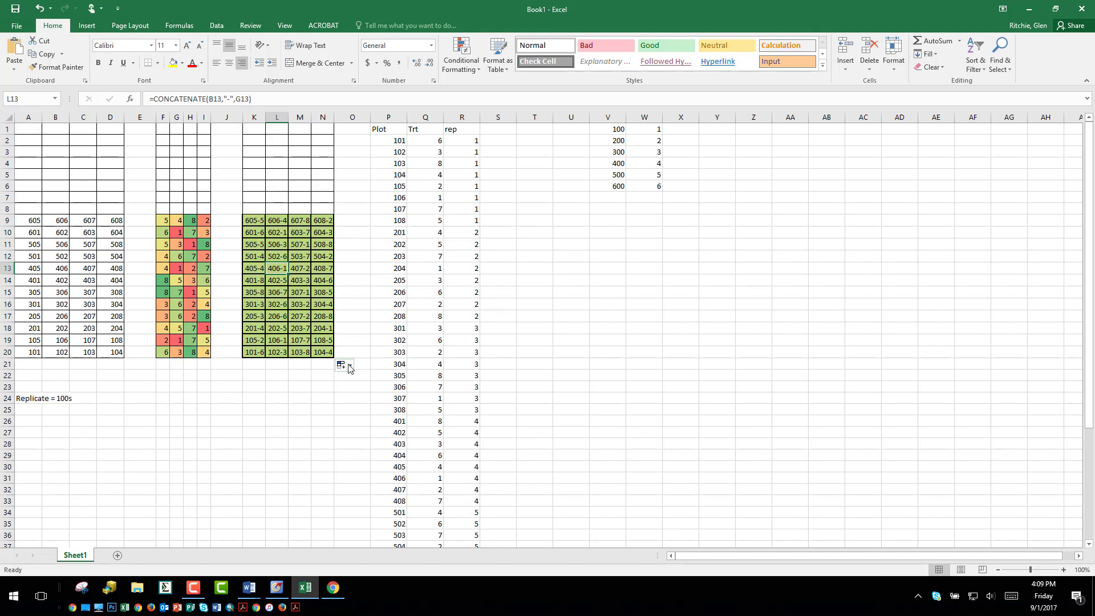
key(ctrl+z)
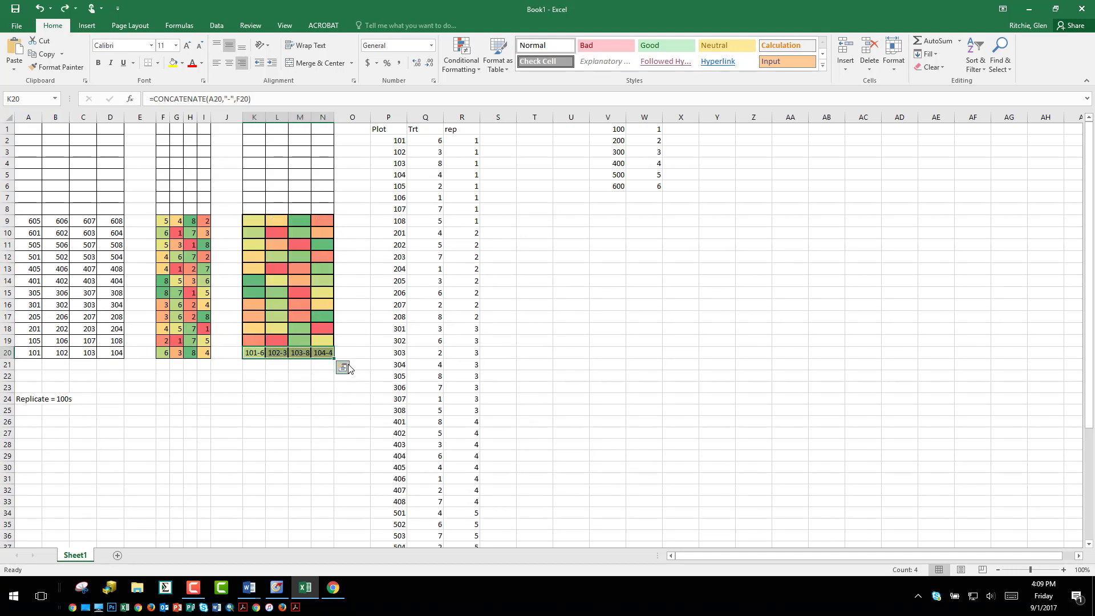
key(ctrl+z)
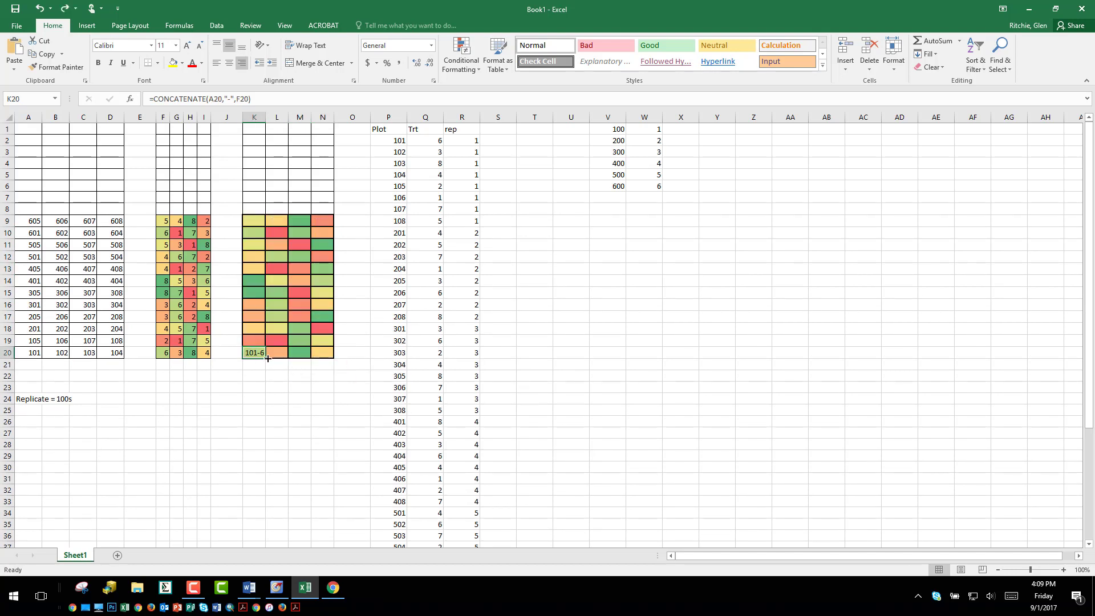
Fill the K20 formula across to N20 and up to row 9, without formatting in both directions
drag(266, 359, 333, 360)
click(342, 365)
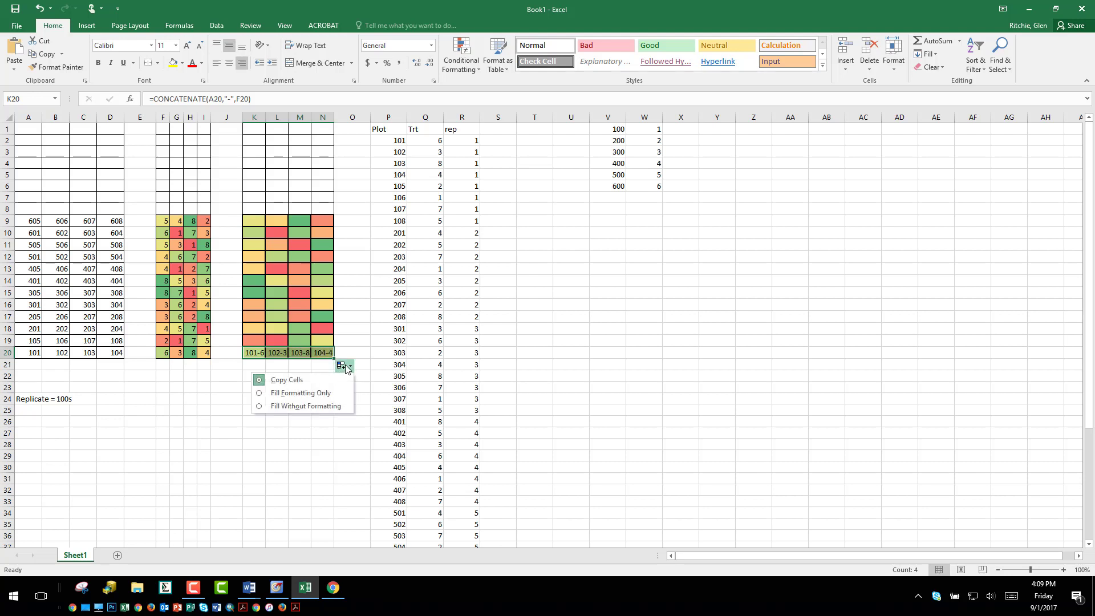
click(296, 406)
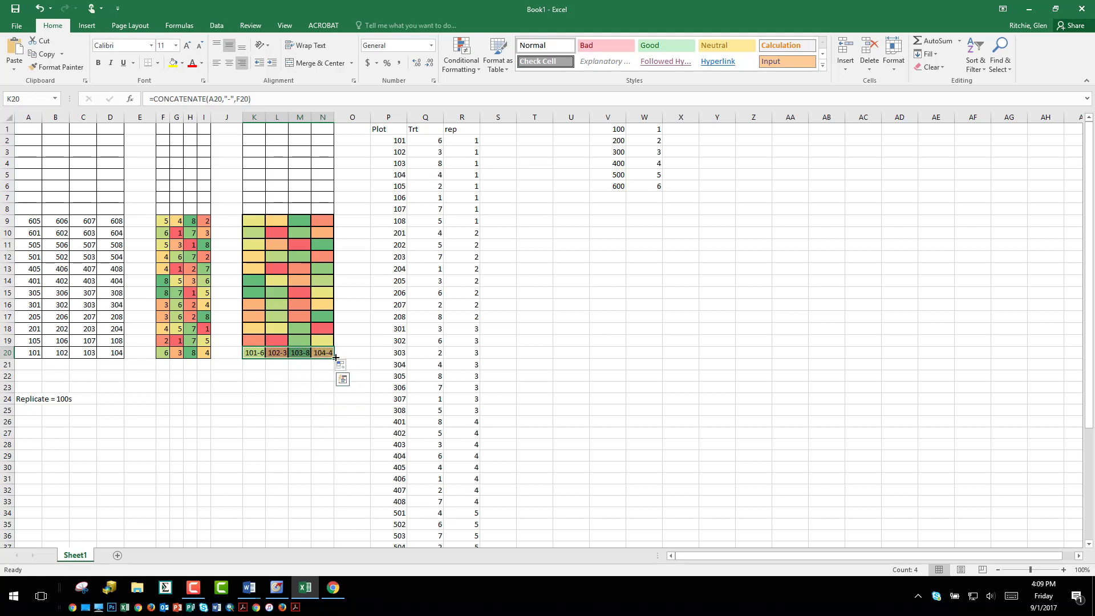
drag(336, 358, 334, 216)
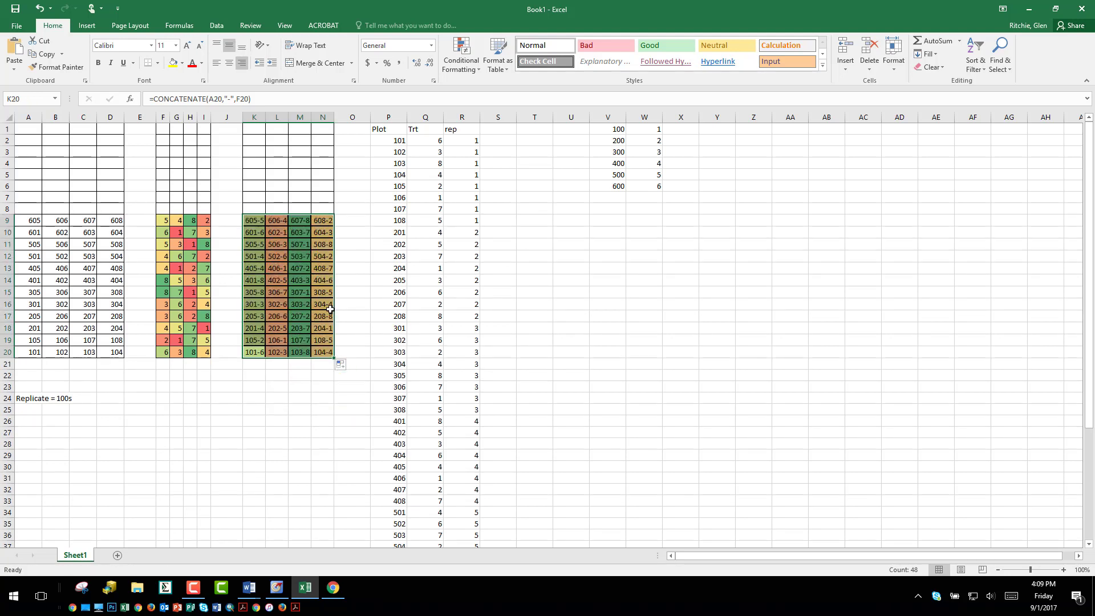
click(340, 366)
click(298, 406)
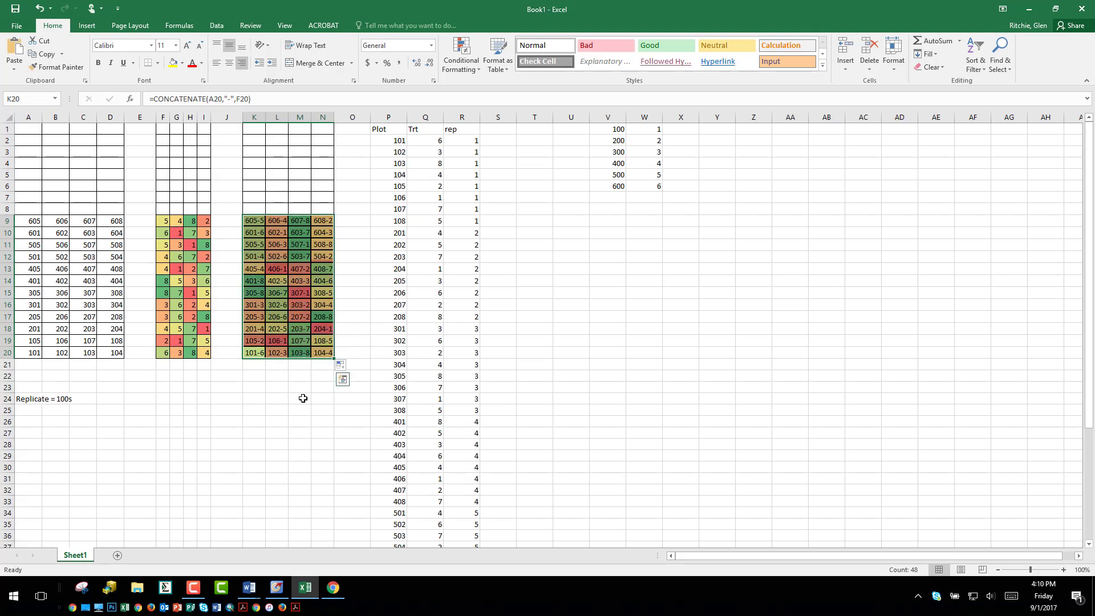
Widen columns K:N of the combined plot-treatment map evenly
click(283, 273)
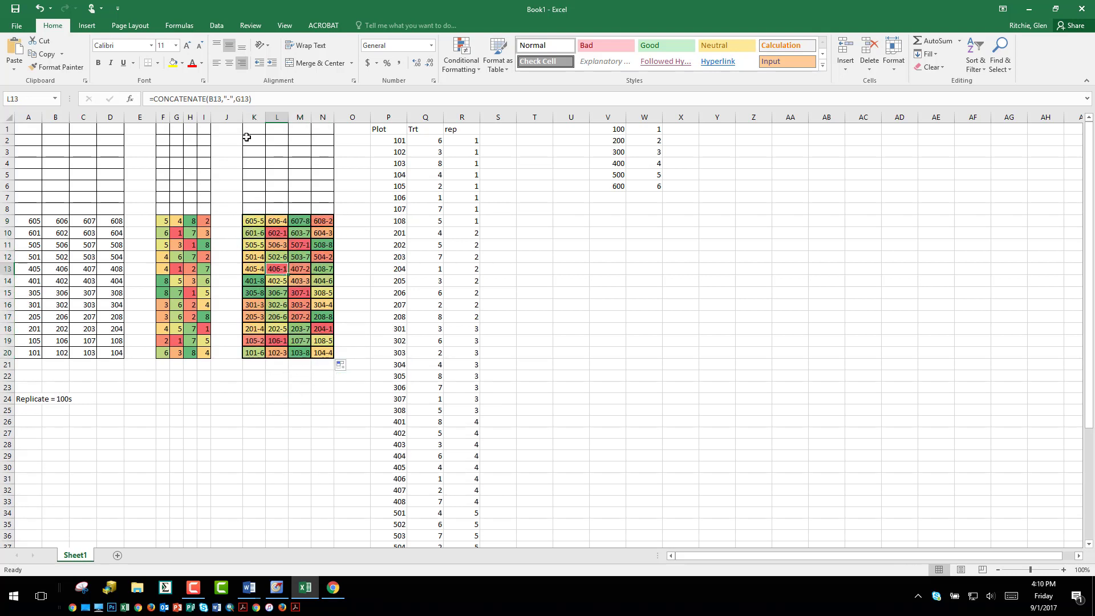
drag(255, 116, 369, 120)
click(269, 245)
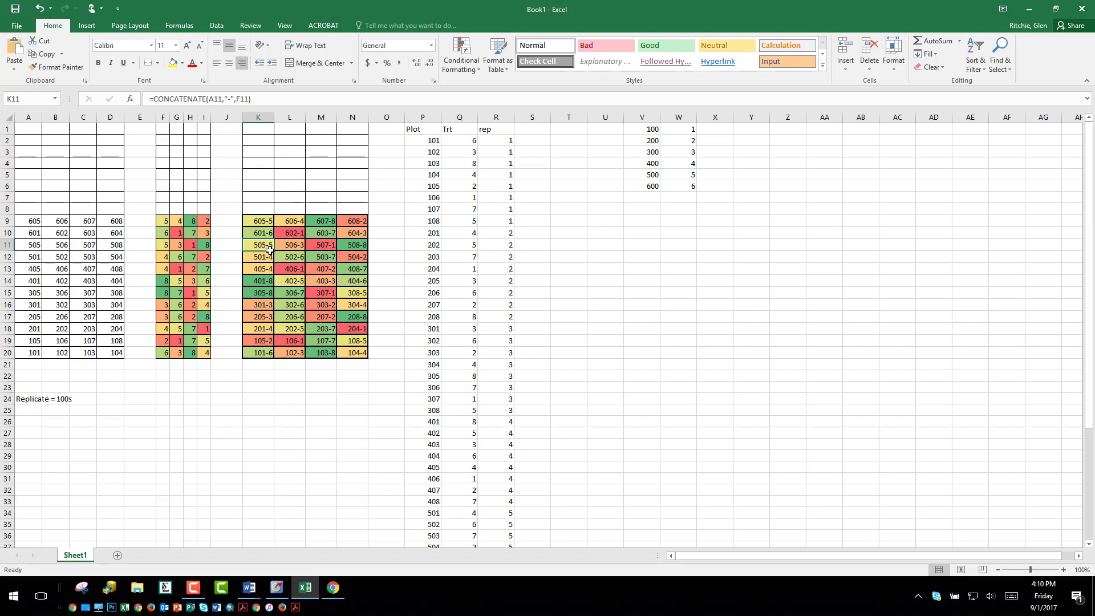
Review the treatment list requirement in the Word assignment, and select the plot map A9:D20 in the Excel workbook to check it
key(alt+Tab)
key(alt+Tab)
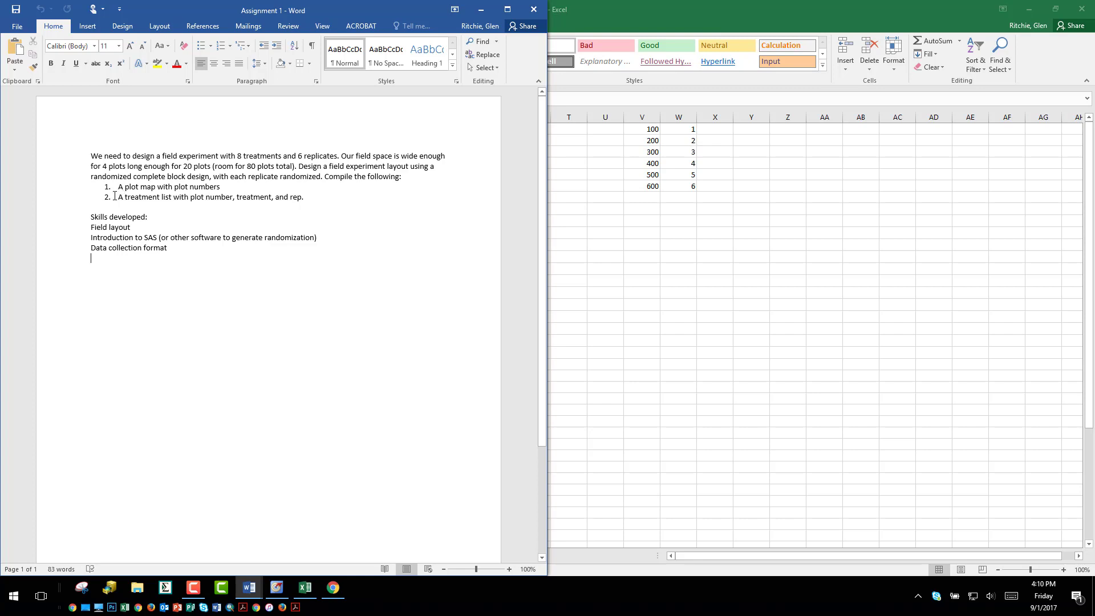
drag(115, 196, 305, 197)
click(593, 214)
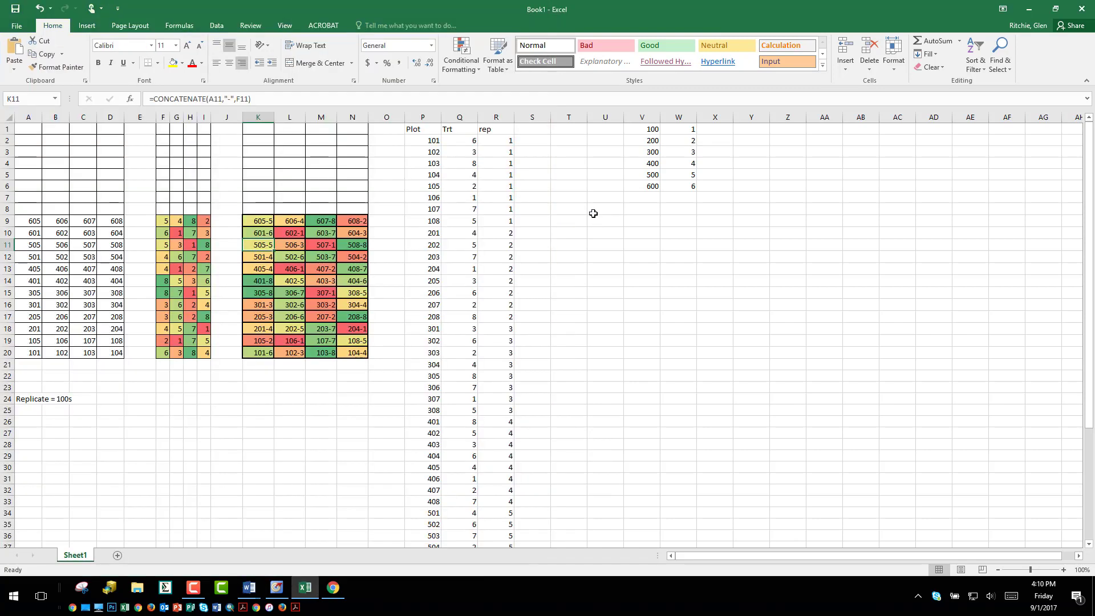
click(32, 221)
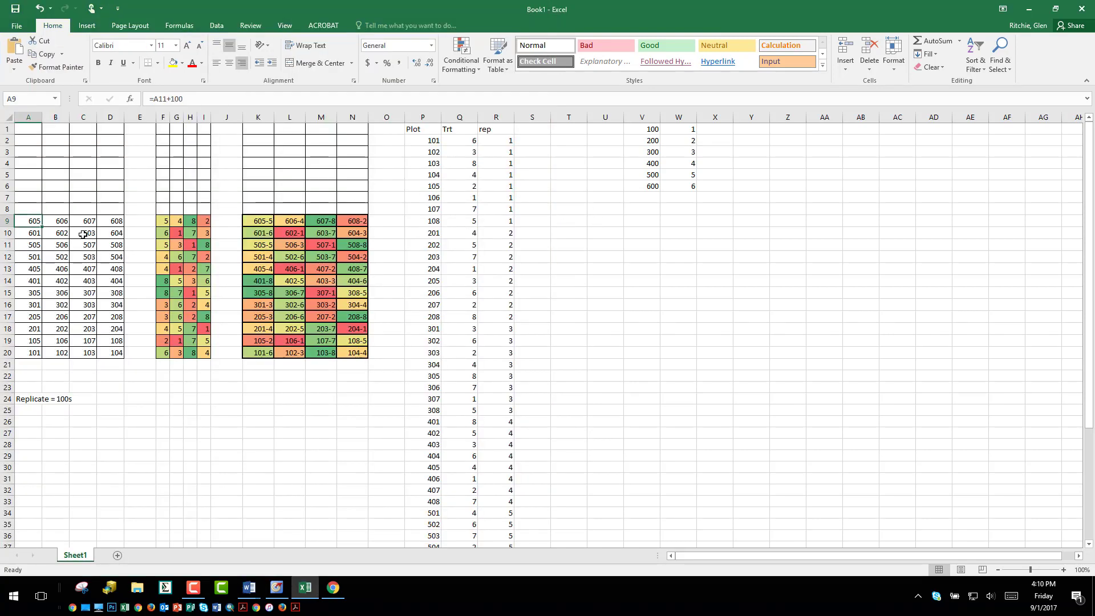
drag(32, 221, 112, 353)
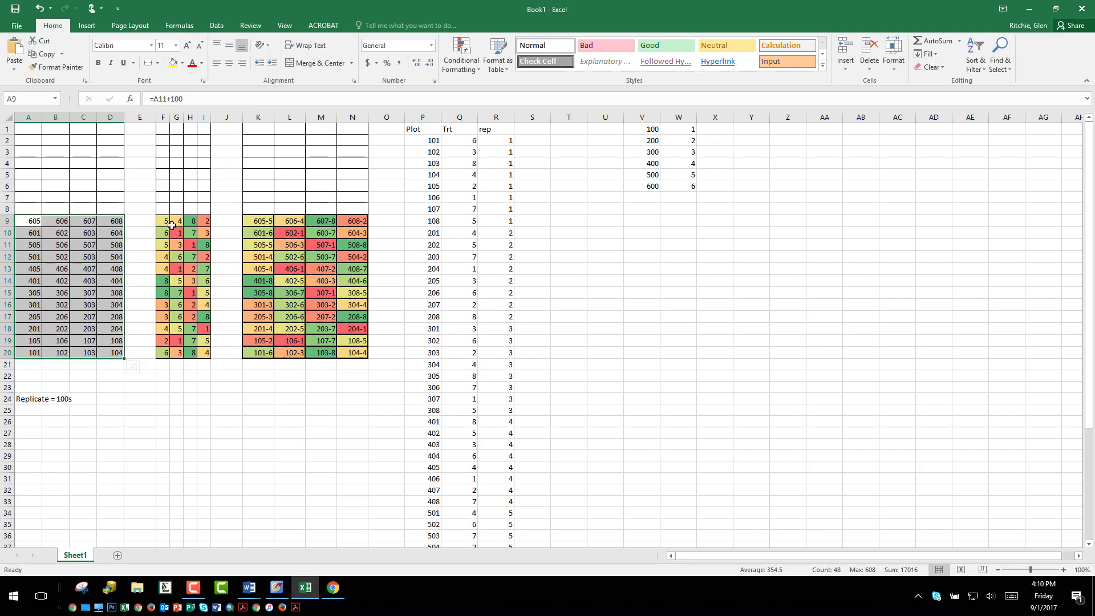
Review the treatment and combined maps and the list in columns P:R, and switch to SAS Enterprise Guide
drag(164, 222, 354, 352)
drag(425, 118, 489, 121)
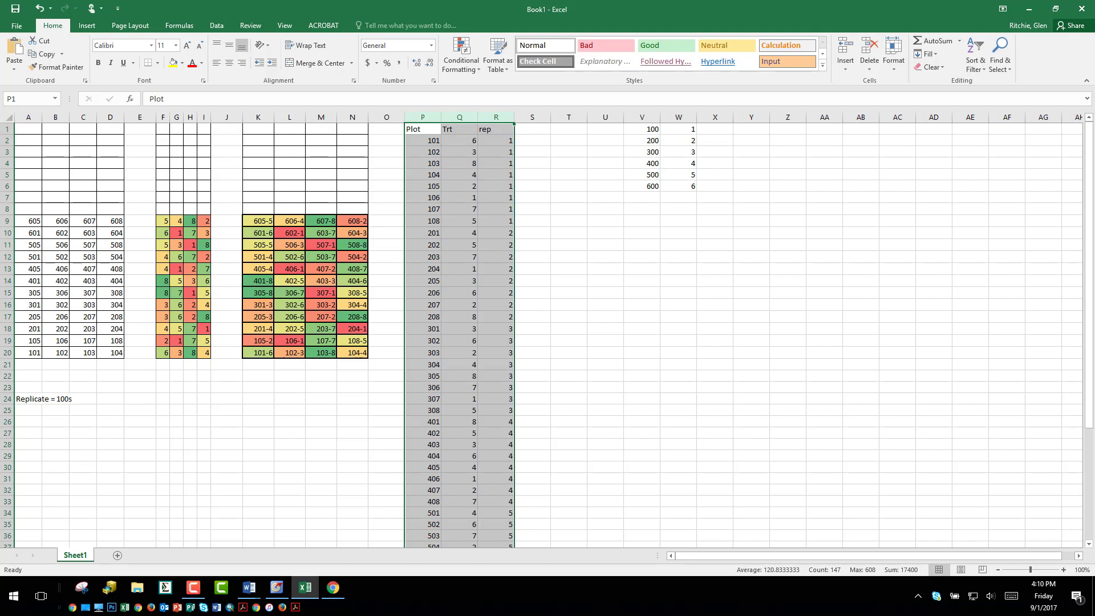
drag(1094, 123, 668, 1)
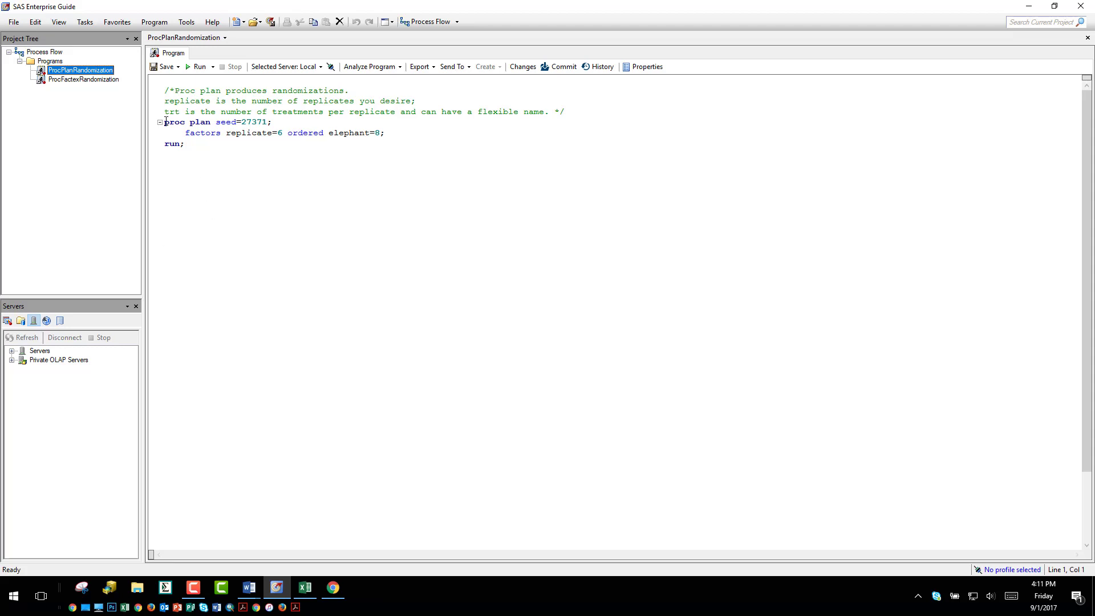
Check the seed in the PROC PLAN program, rename the elephant factor to trt, and save the program
drag(215, 122, 269, 122)
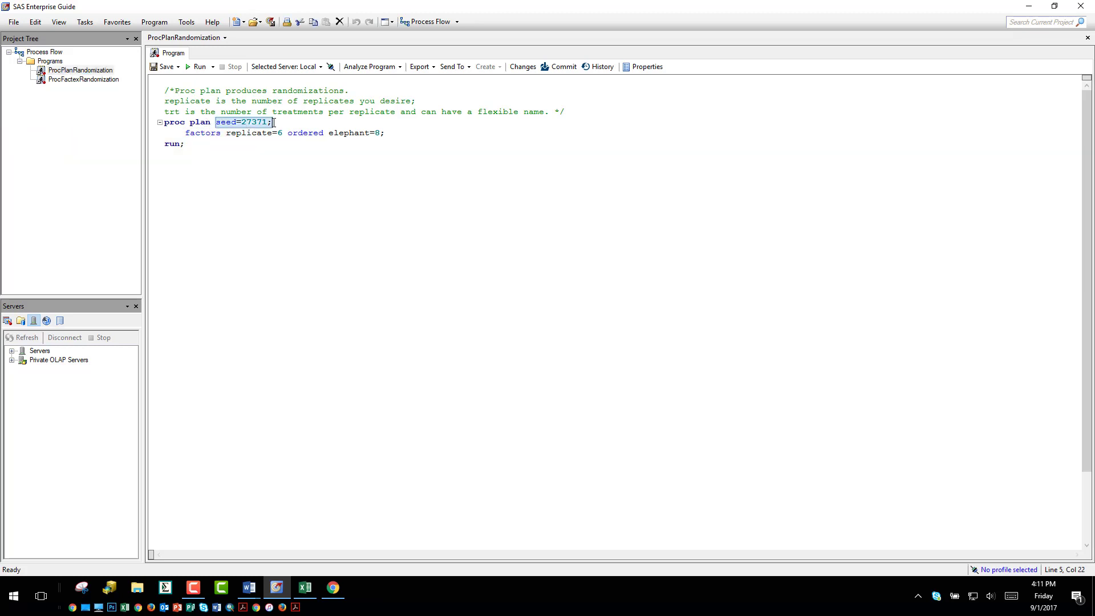
click(287, 115)
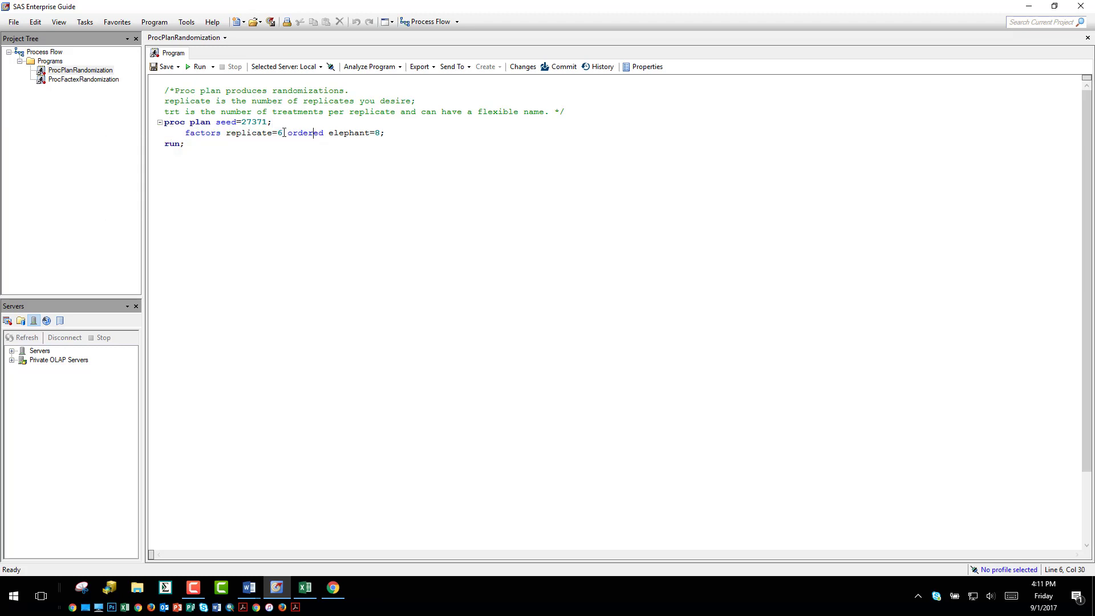
drag(370, 135, 333, 137)
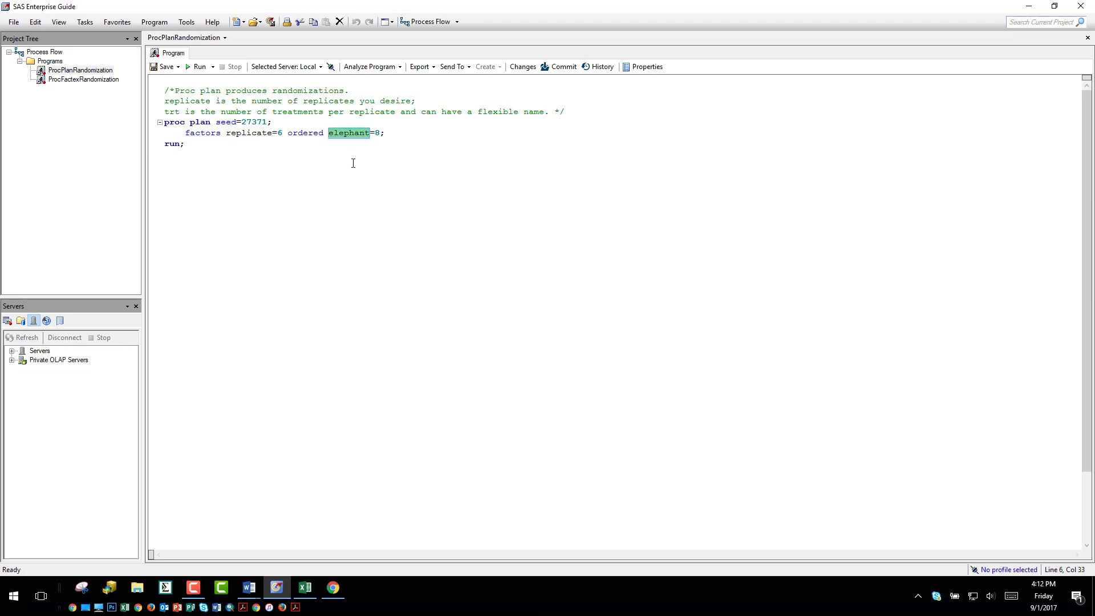
text(trt)
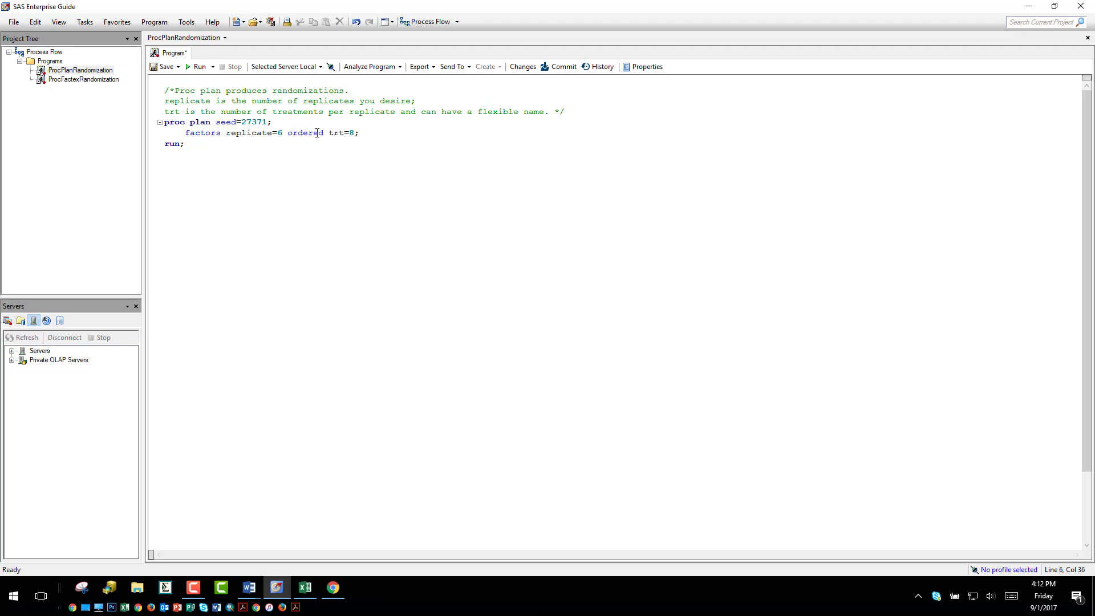
click(178, 67)
click(172, 84)
Rename the replicate factor to plot in the factors statement
drag(274, 132, 227, 140)
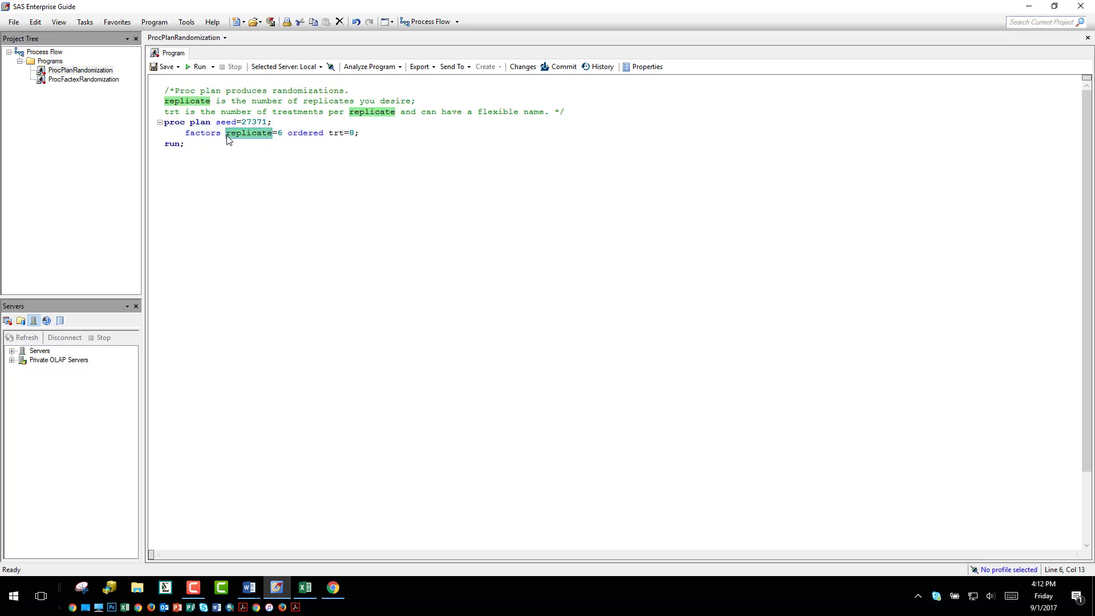
key(Right)
key(BackSpace)
key(BackSpace)
key(BackSpace)
key(BackSpace)
key(BackSpace)
key(BackSpace)
key(BackSpace)
key(BackSpace)
key(BackSpace)
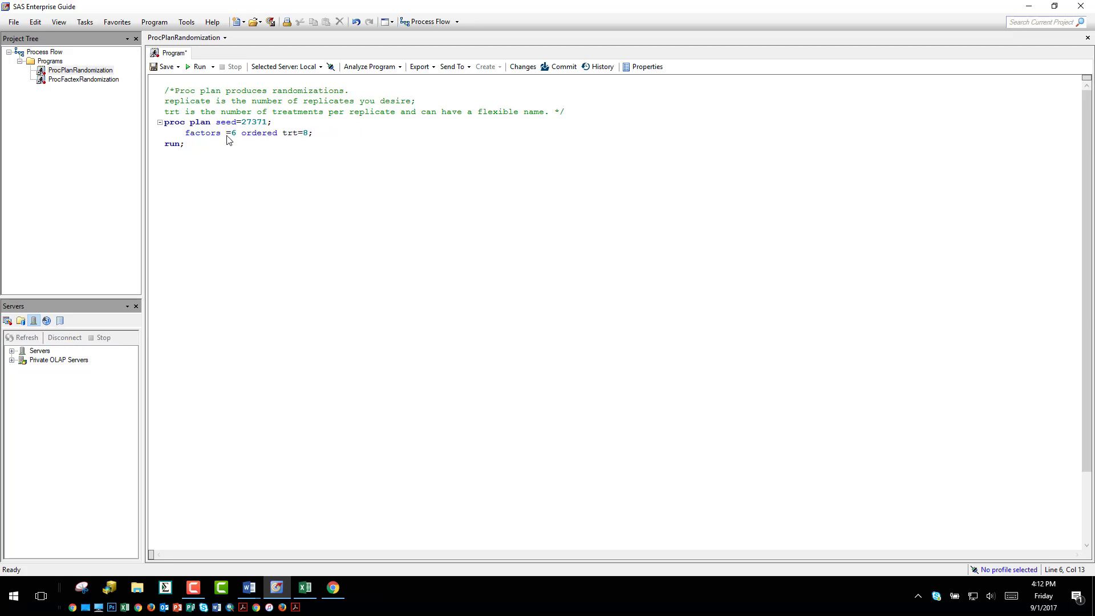
text(plot)
click(243, 148)
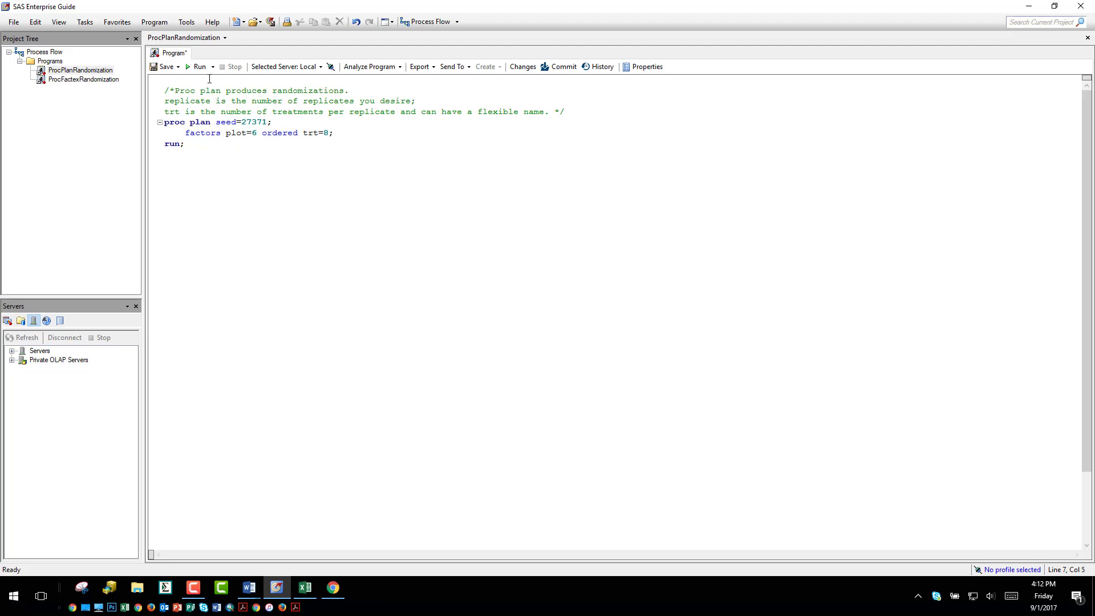
Rename the plot factor to block in the factors statement and run the program
click(246, 134)
key(BackSpace)
key(BackSpace)
key(BackSpace)
key(BackSpace)
text(block)
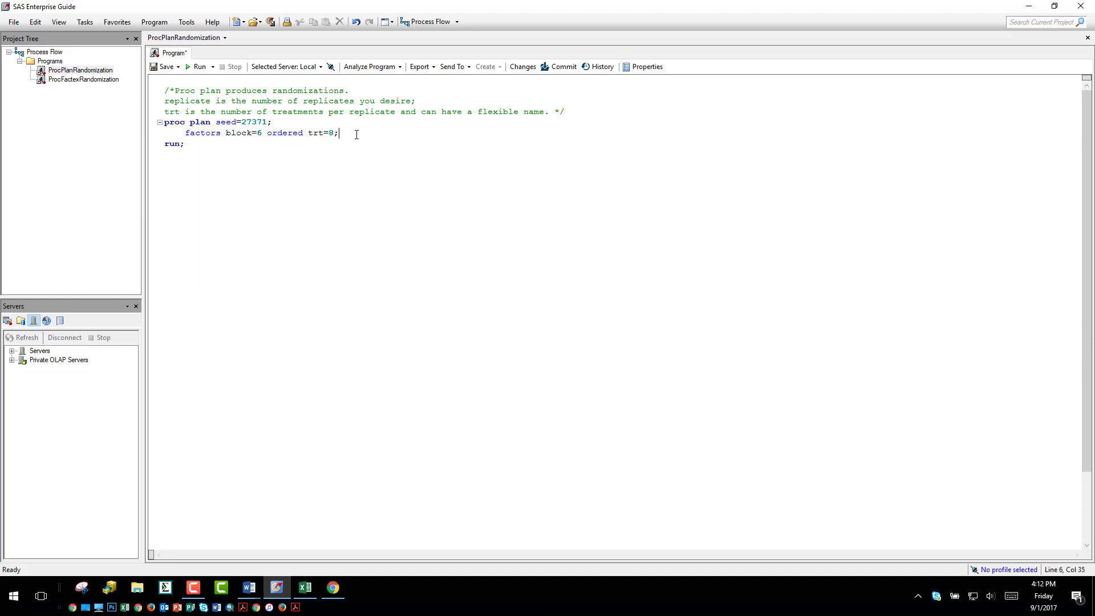
click(198, 67)
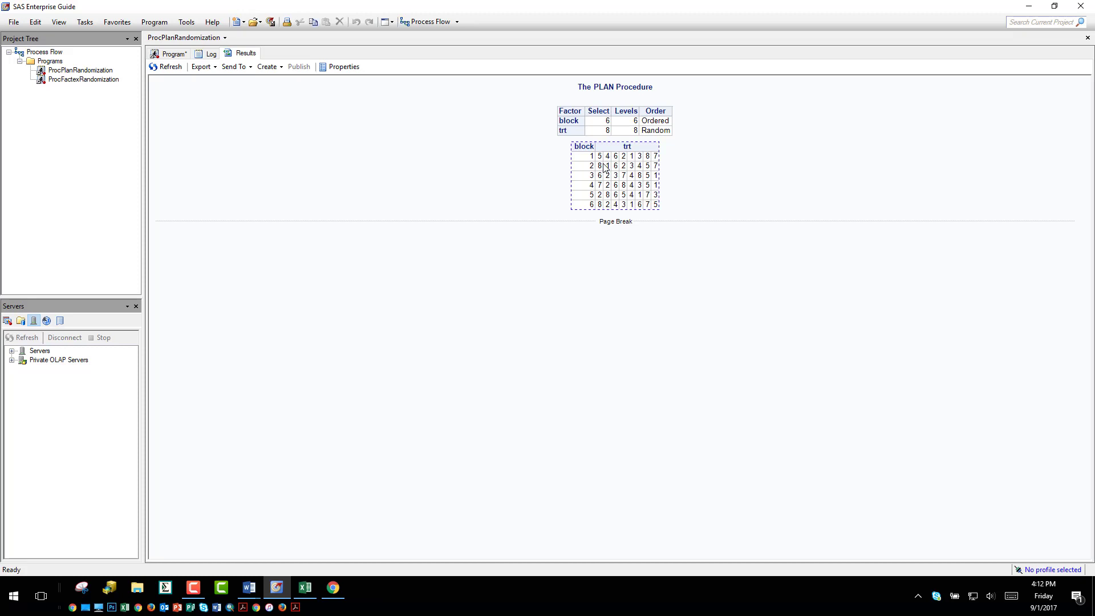
Transfer the block and trt randomization table from the SAS results into the Excel sheet at Z1
key(alt+Tab)
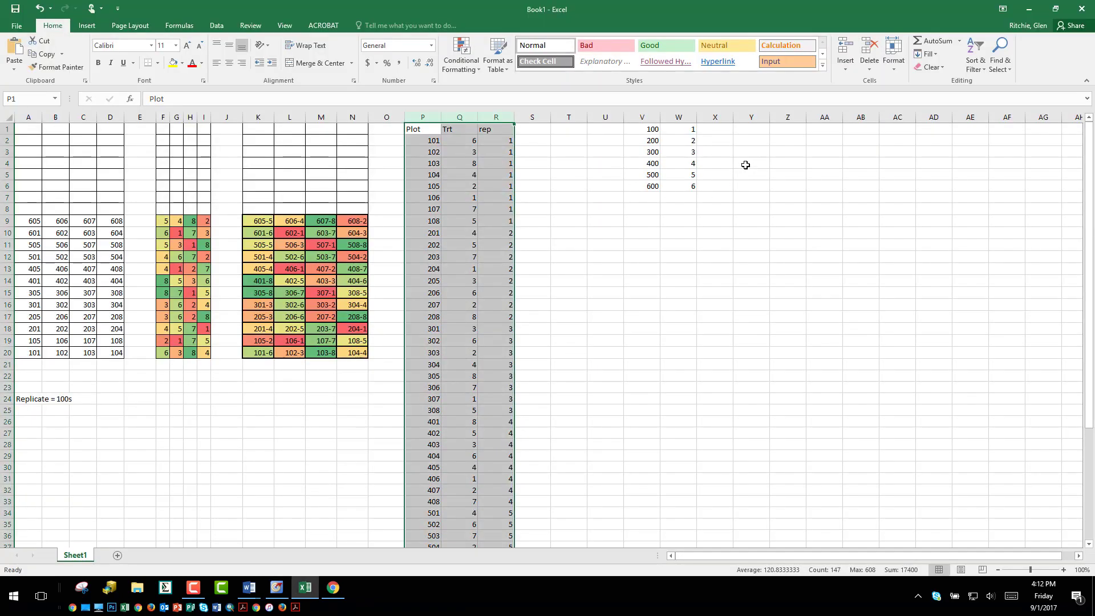
click(776, 130)
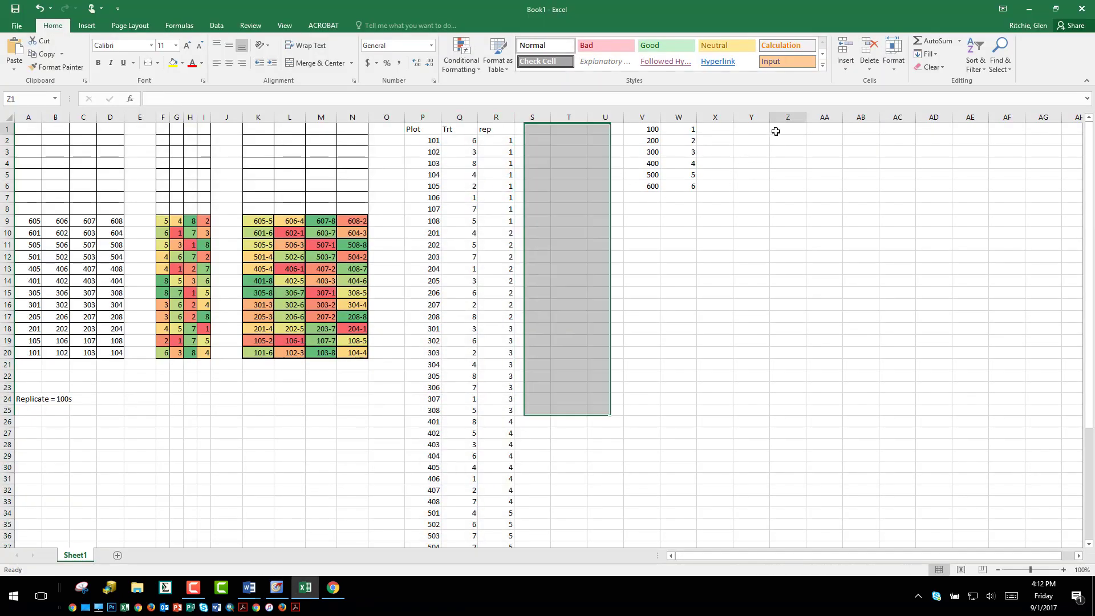
key(ctrl+v)
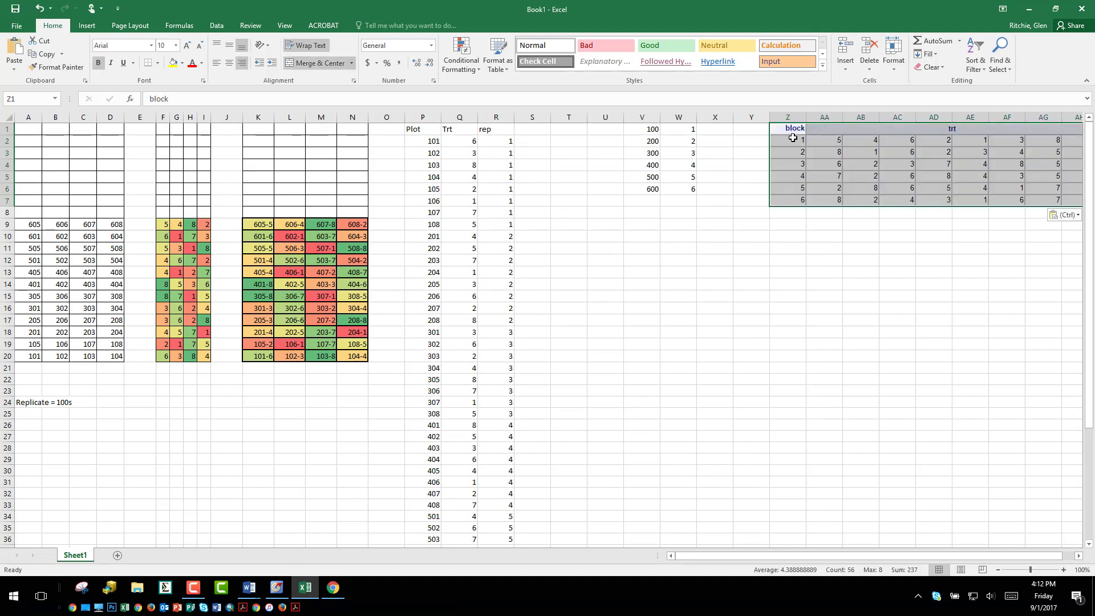
right_click(790, 132)
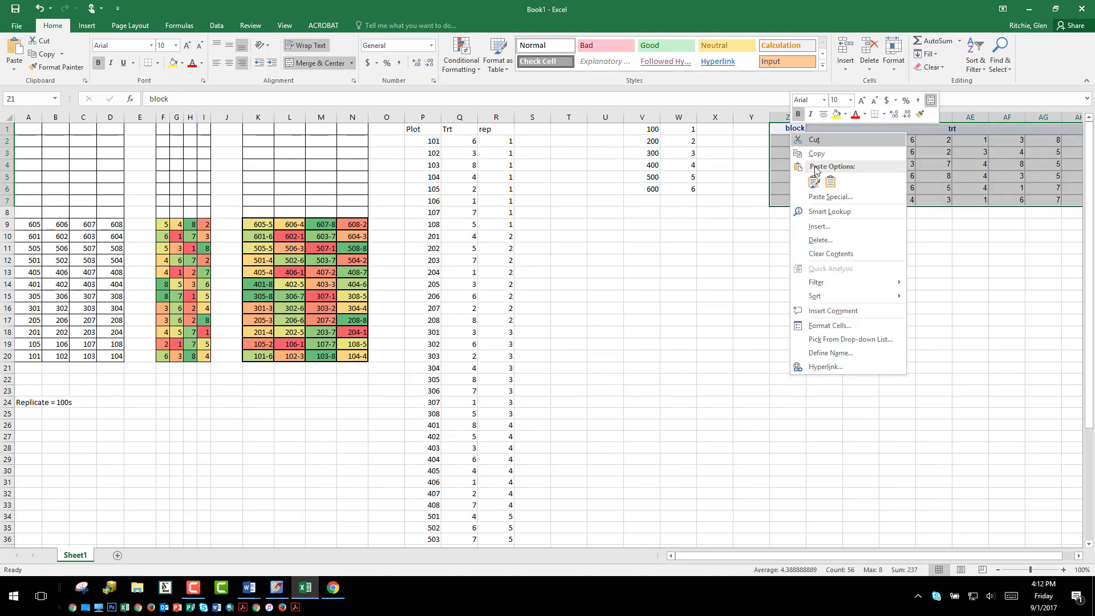
click(885, 428)
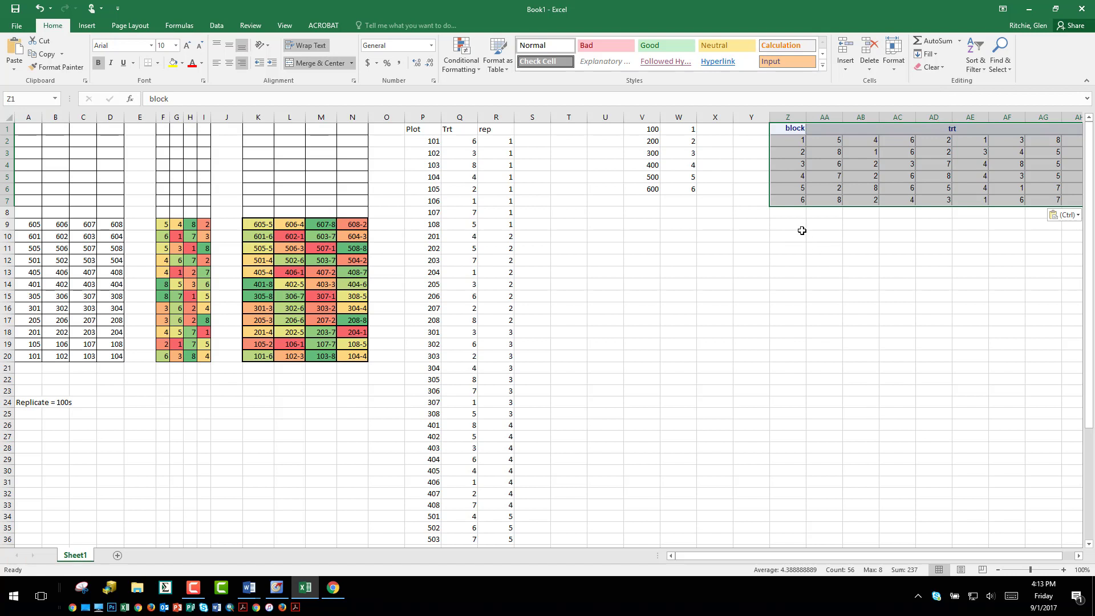
Paste the randomization table again at Z9, using the destination cells' formatting
click(786, 225)
right_click(789, 229)
click(829, 275)
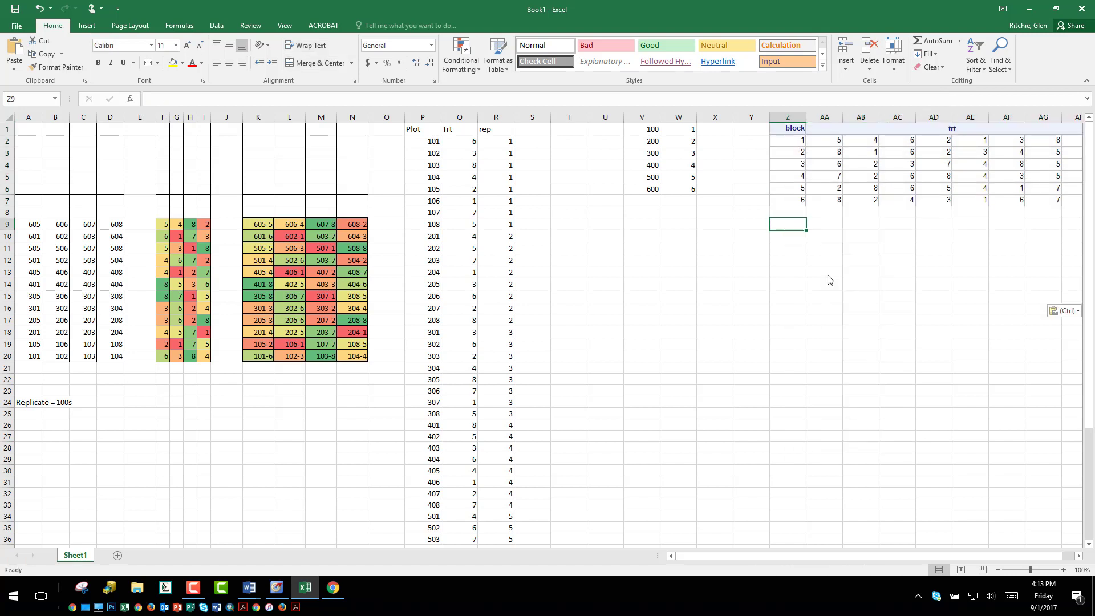
Examine the treatment order down and across the unformatted block table starting at Z10
click(790, 237)
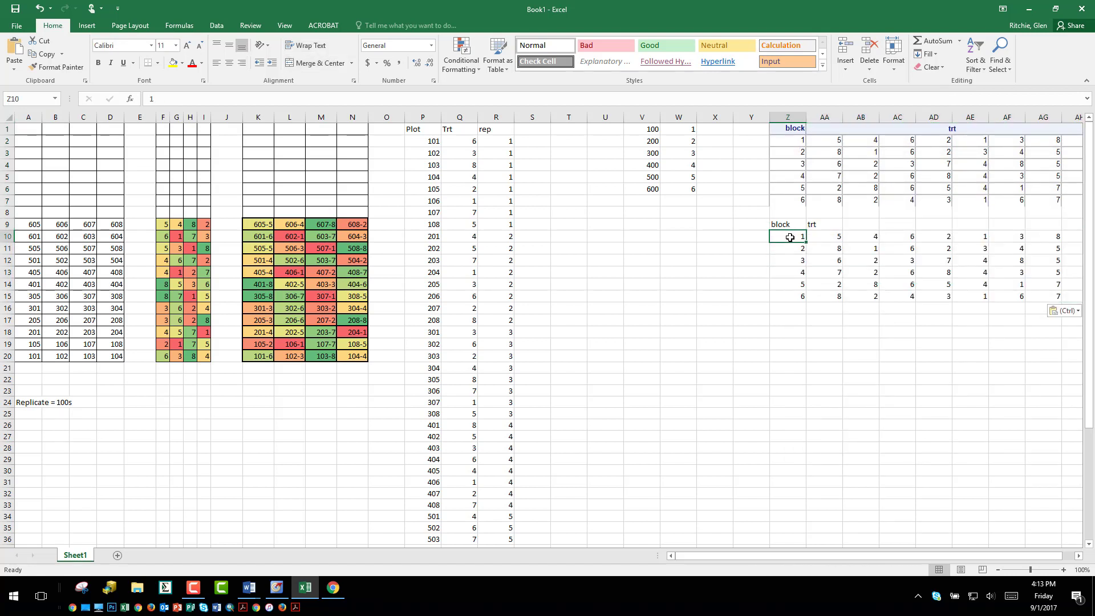
key(Right)
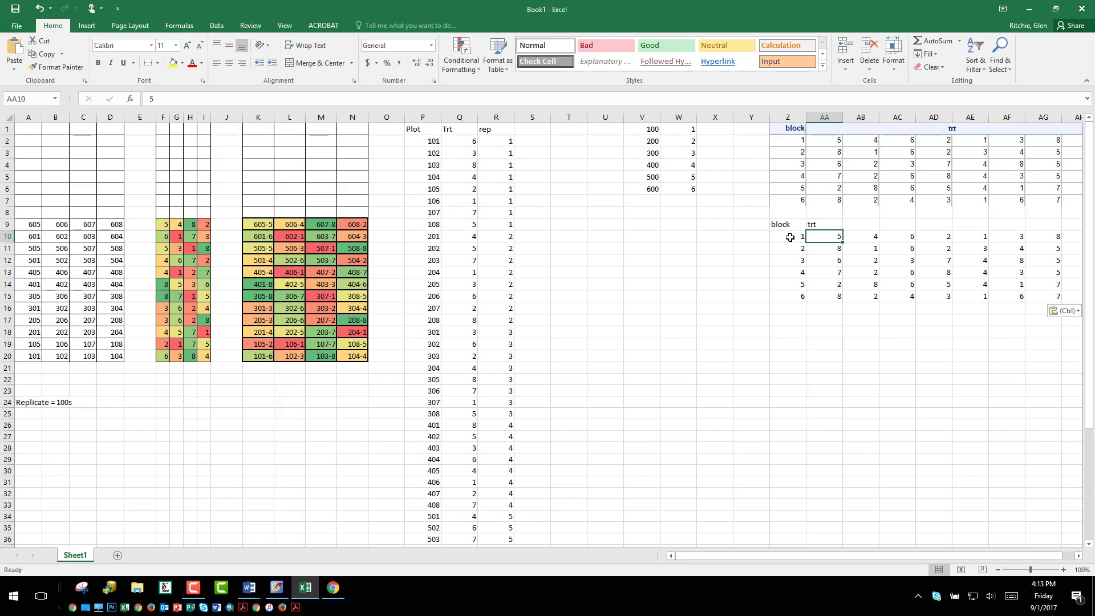
key(Down)
key(Down)
key(Down)
key(Down)
key(Down)
key(Up)
key(Up)
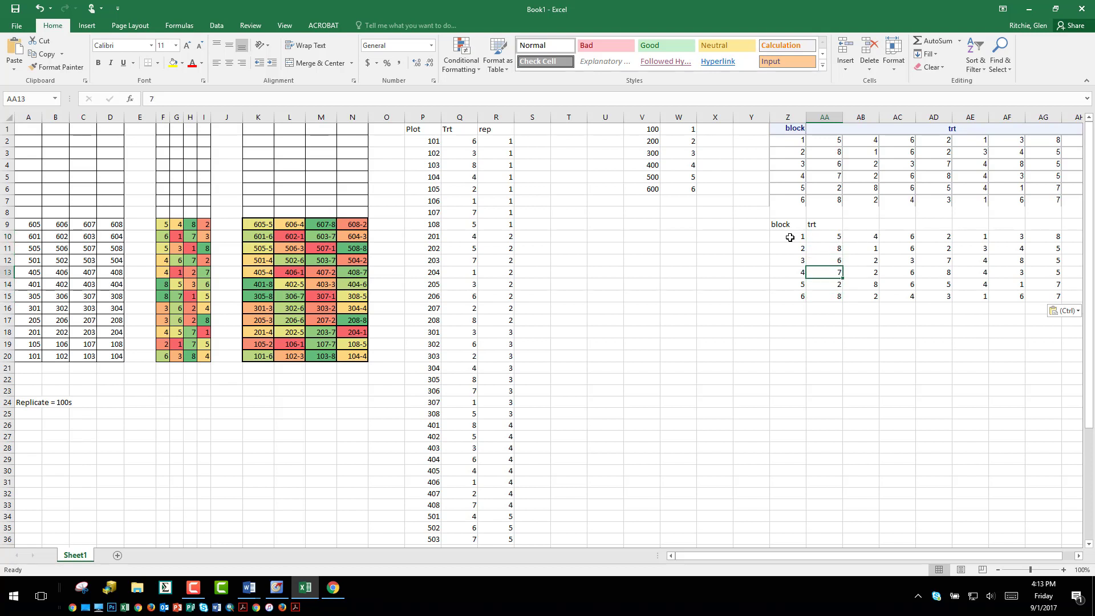
key(Up)
key(Up)
key(Up)
key(Right)
key(Right)
key(Right)
key(Right)
key(Right)
key(Left)
key(Left)
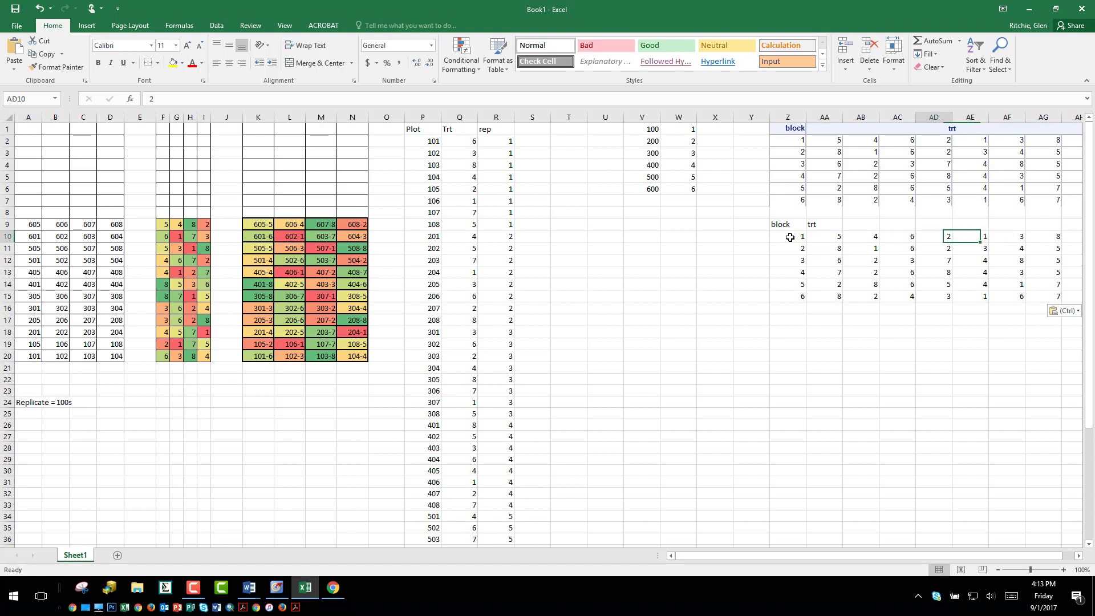
key(Left)
key(Left)
key(Left)
key(Left)
key(Up)
key(Down)
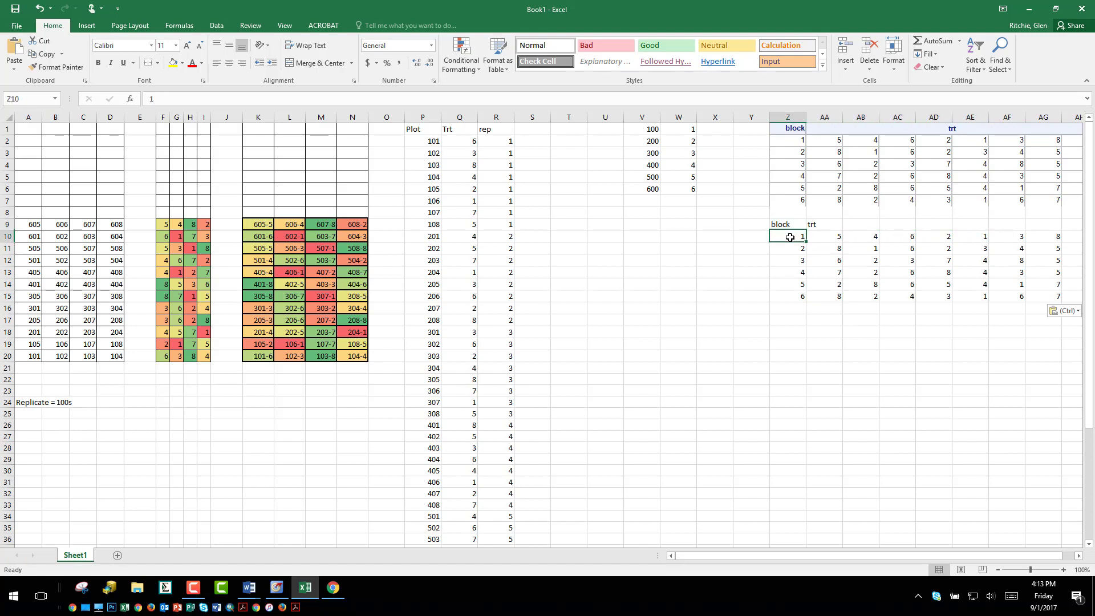
Copy the block table Z10:AH15, paste it transposed at Z17, and copy the transposed range
key(ctrl+shift+Right)
key(ctrl+shift+Down)
key(ctrl+c)
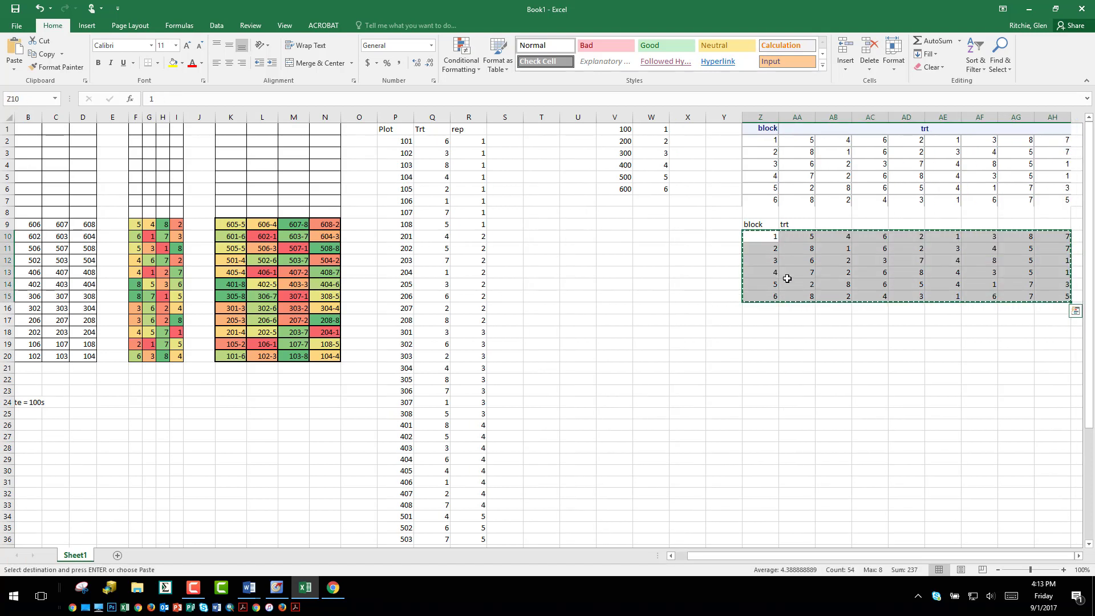
right_click(767, 319)
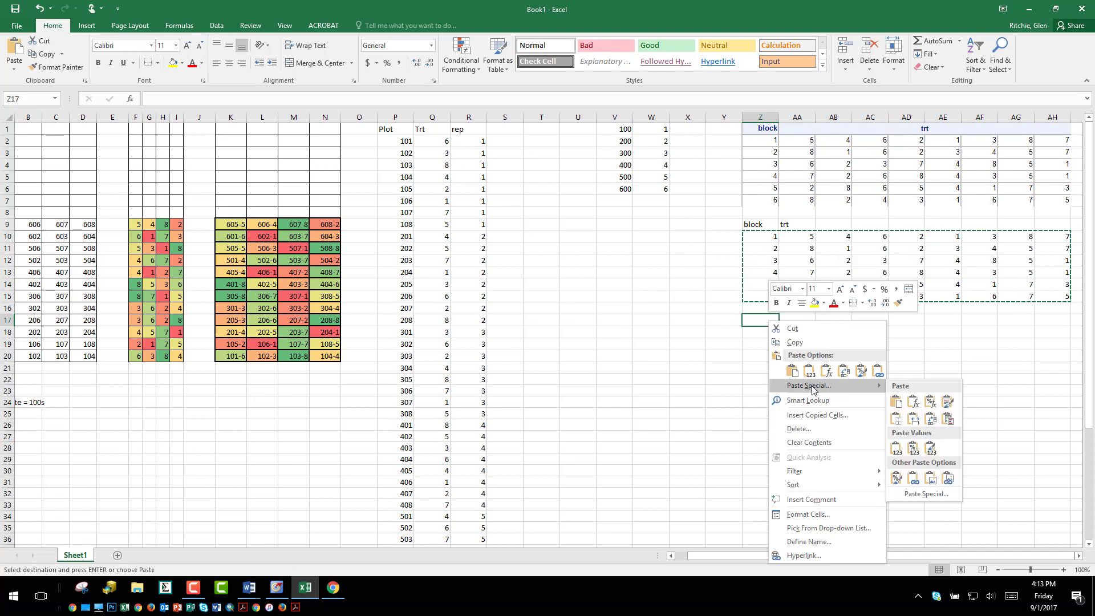
click(810, 386)
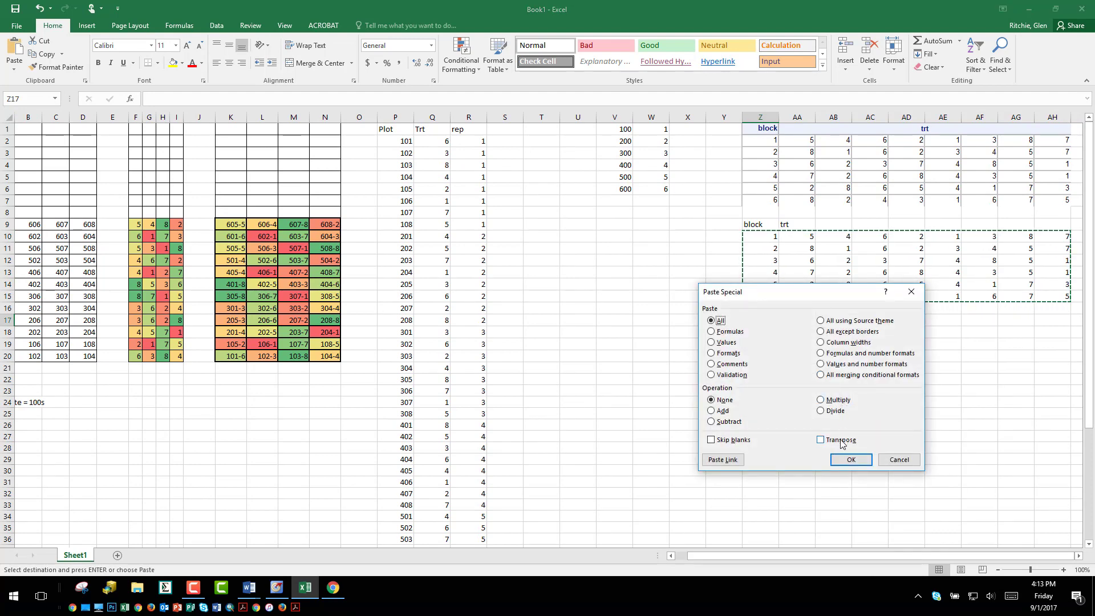
click(821, 440)
click(851, 459)
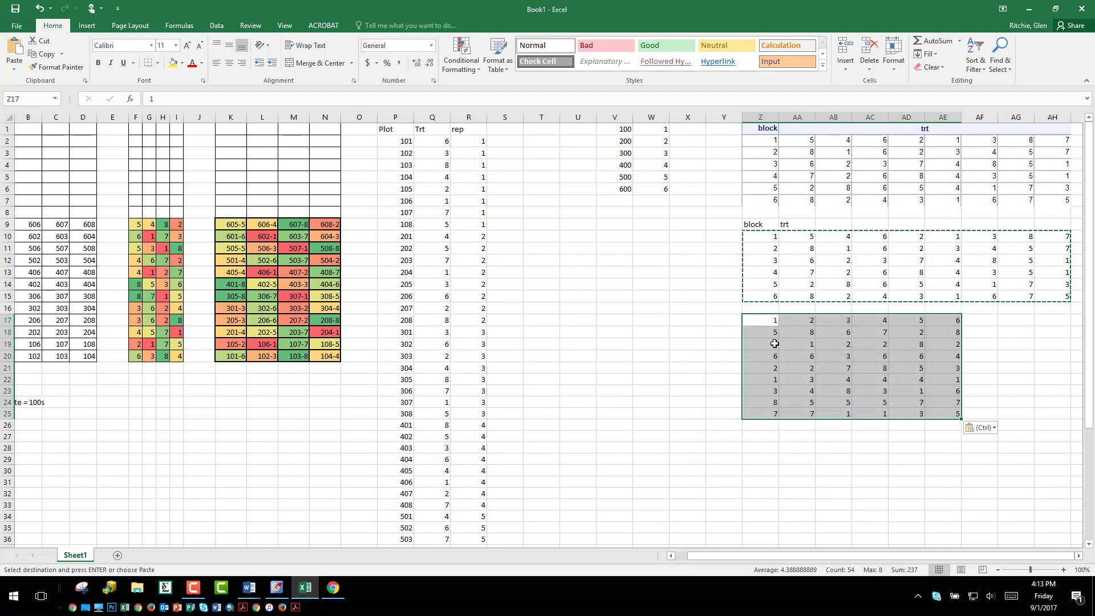
key(ctrl+c)
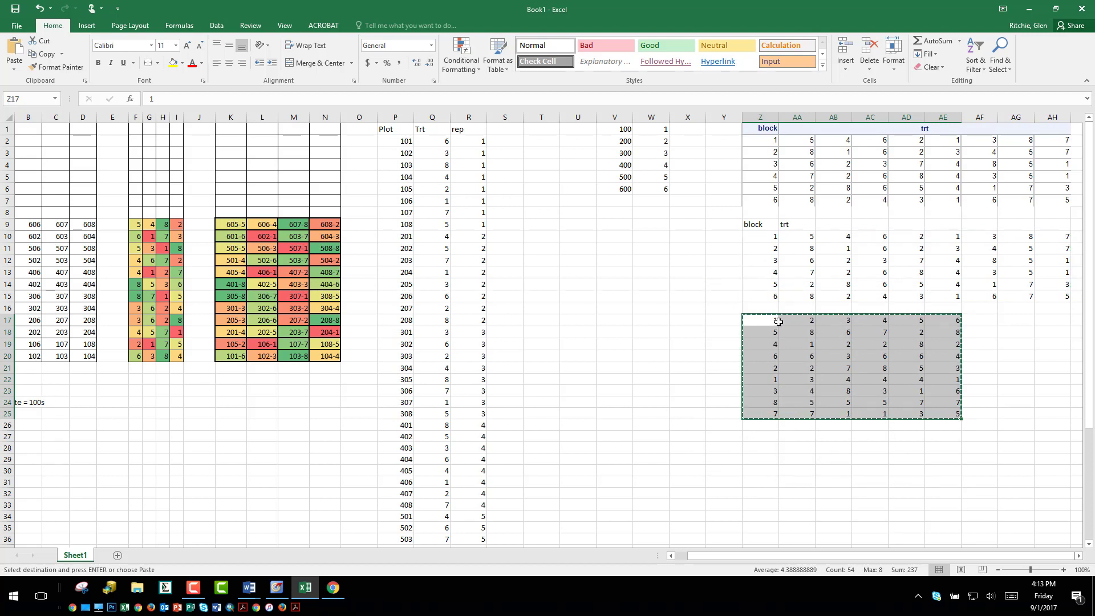
With Z17 as the starting cell, enable relative macro references and start recording Macro1 with the shortcut letter T
drag(773, 322, 770, 323)
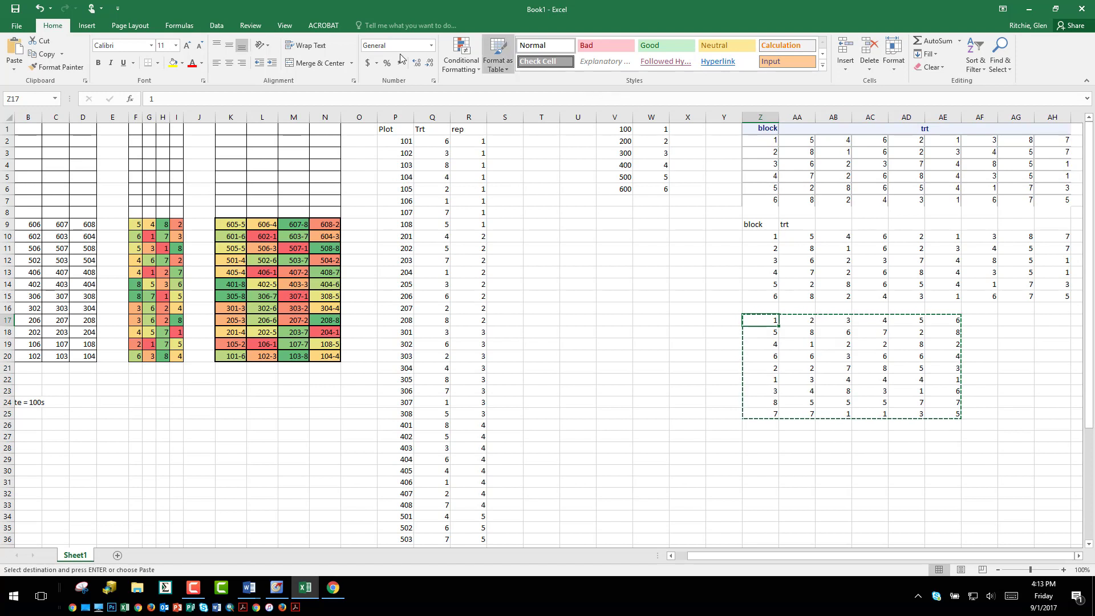
click(287, 25)
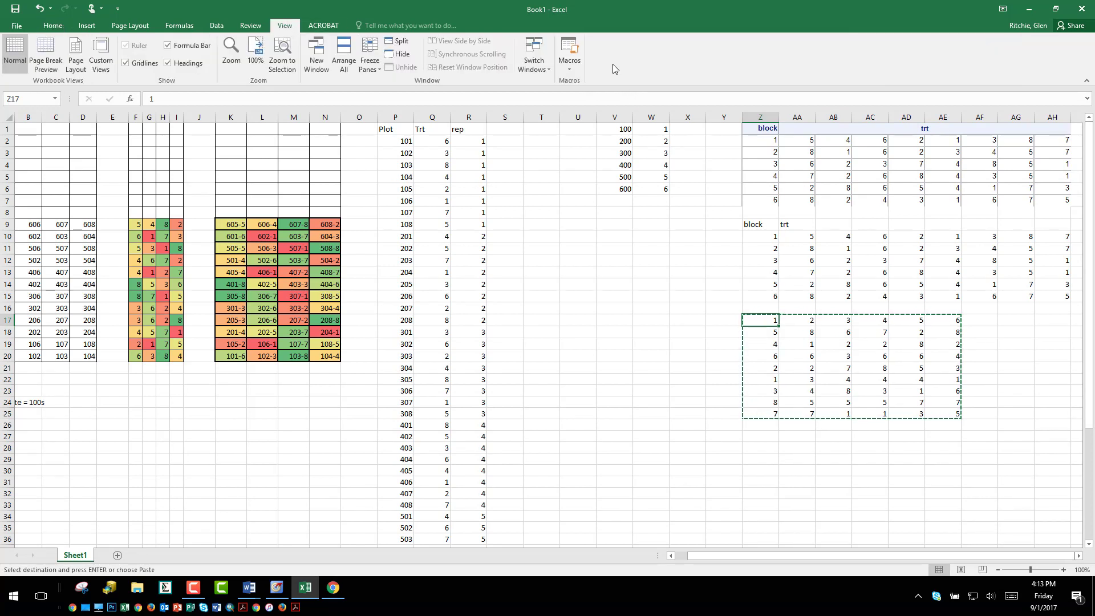
click(578, 68)
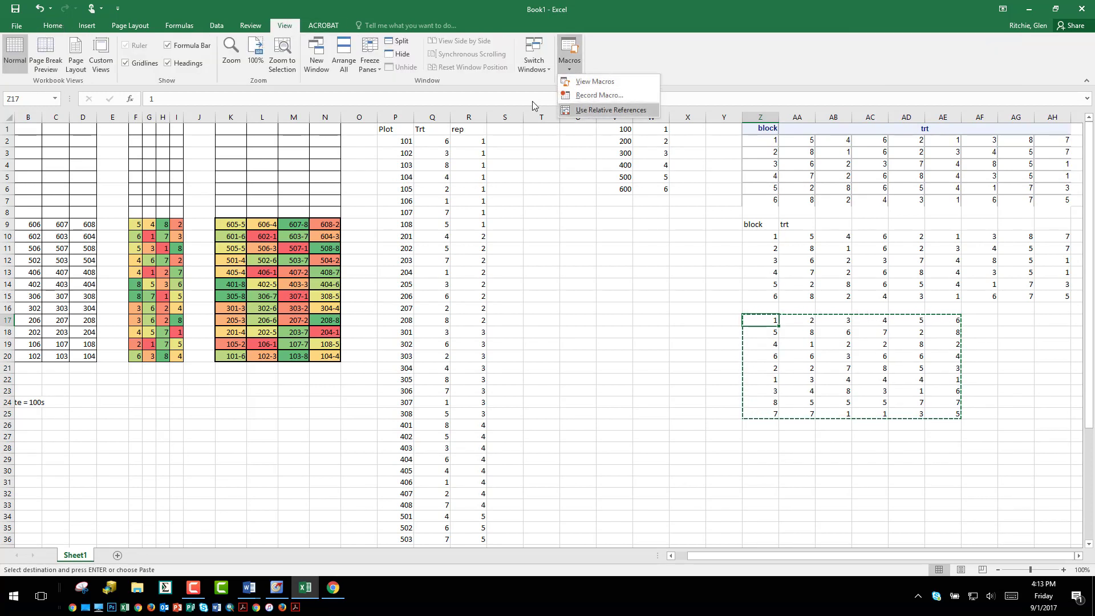
click(604, 110)
click(570, 66)
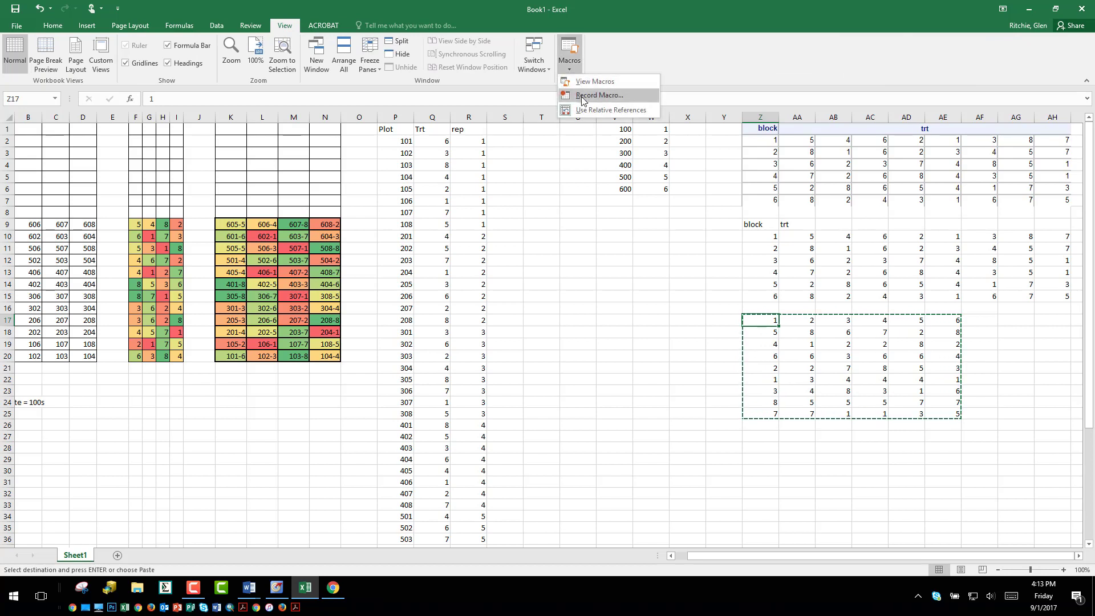
click(599, 95)
click(627, 229)
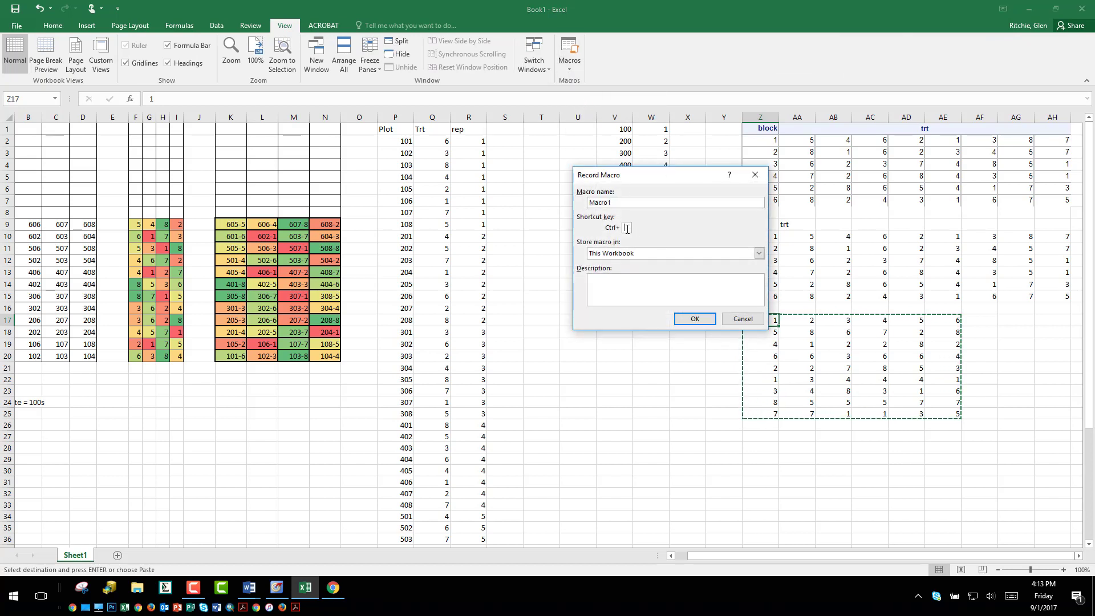
text(T)
click(696, 319)
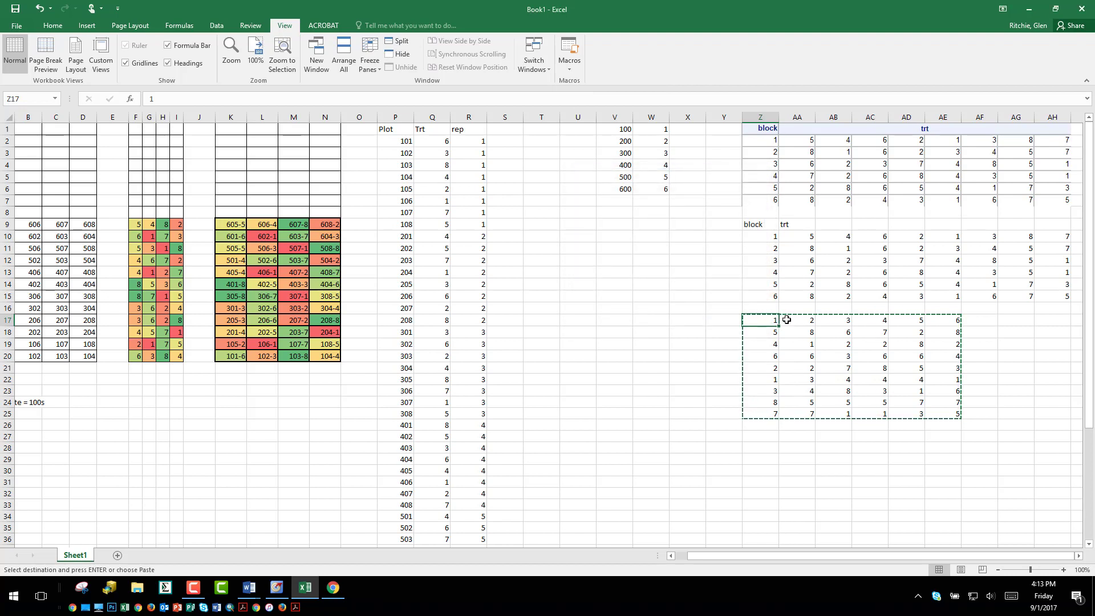
Move the remaining transposed columns AA17:AE25 to Z26, directly below the first block's column
drag(787, 319, 947, 416)
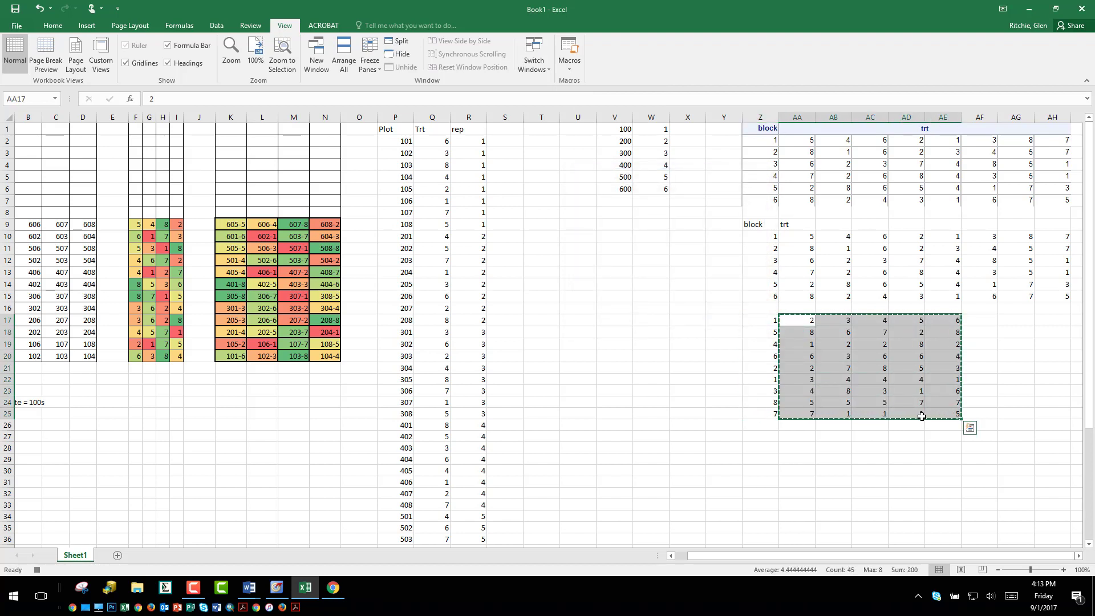
click(765, 424)
key(ctrl+v)
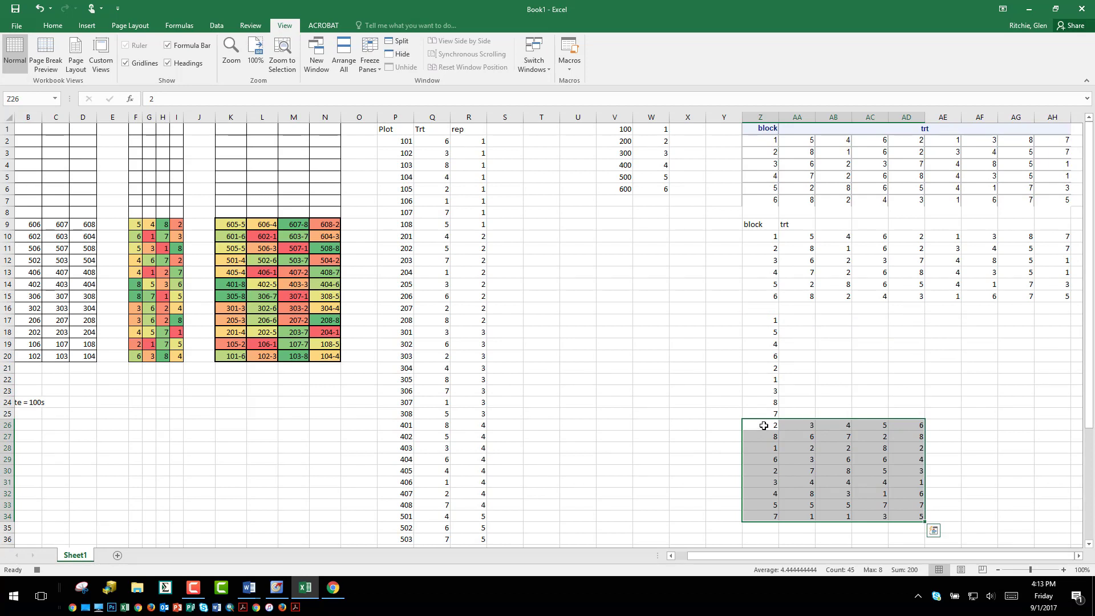
Select Z26 as the starting cell for the next repetition and stop recording the macro
click(764, 425)
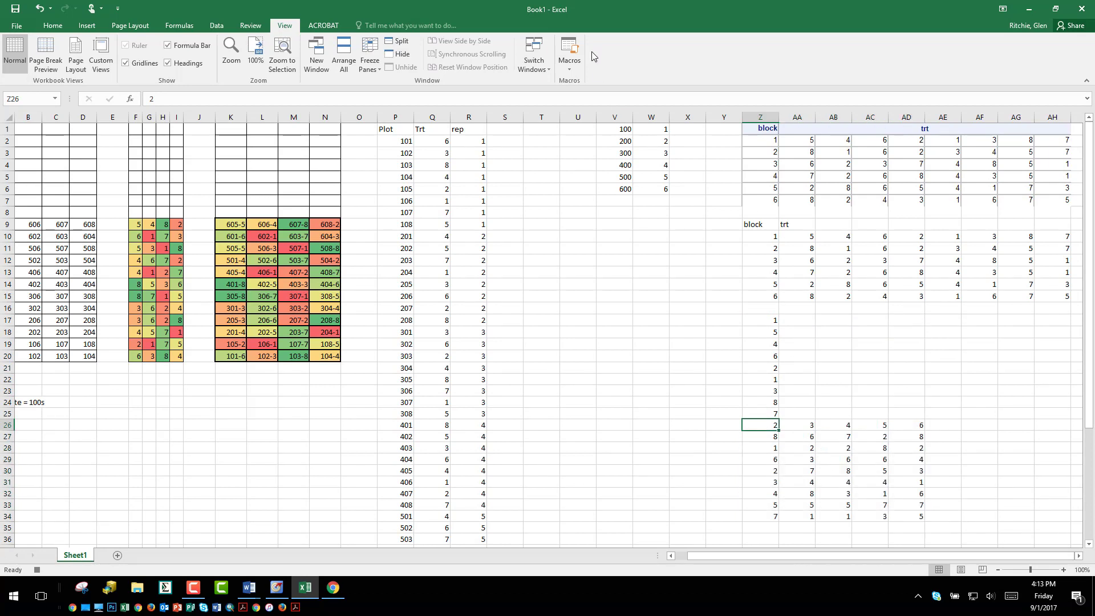
click(570, 64)
click(589, 97)
key(ctrl+shift+p)
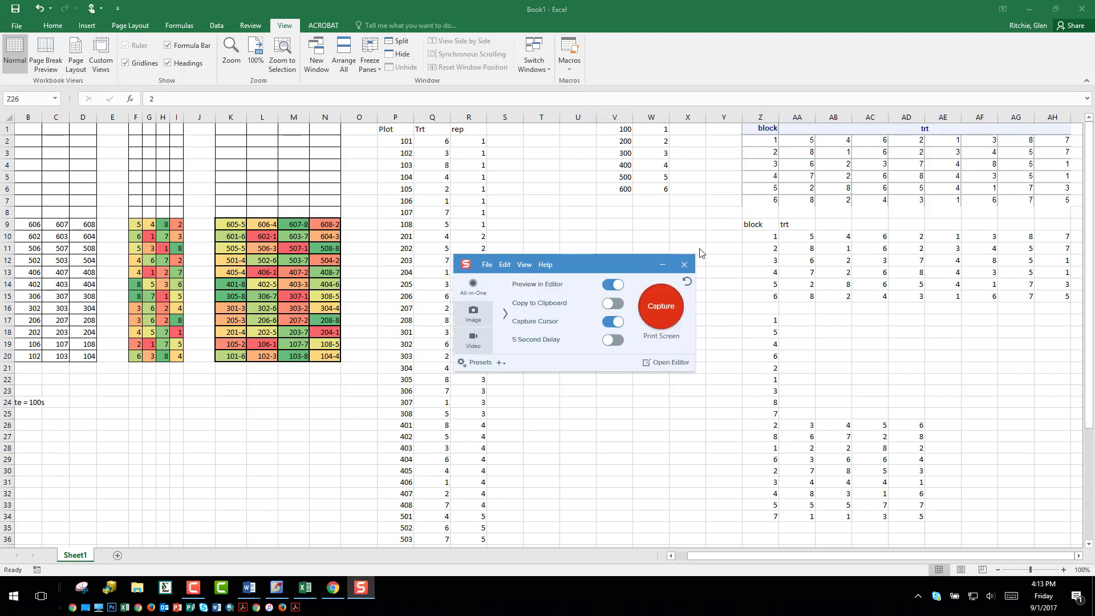
click(685, 264)
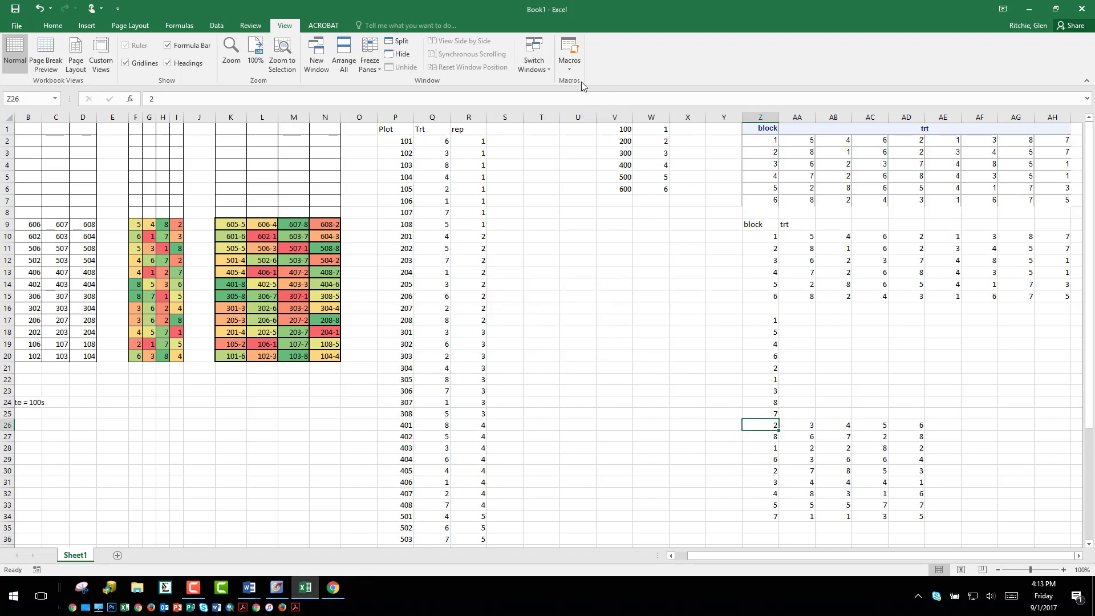
click(570, 67)
click(597, 96)
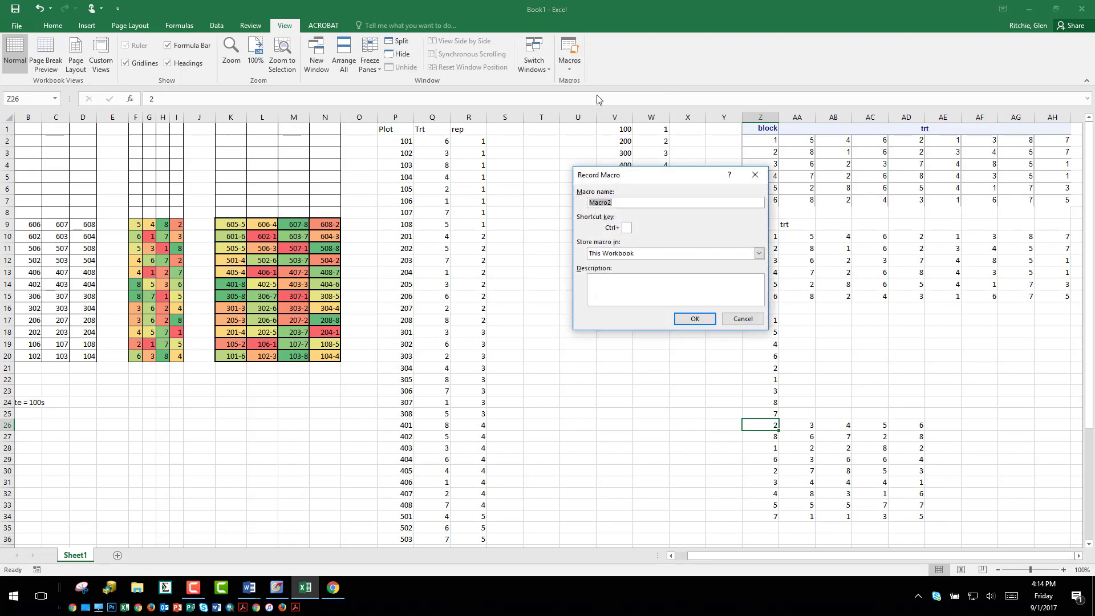
click(743, 320)
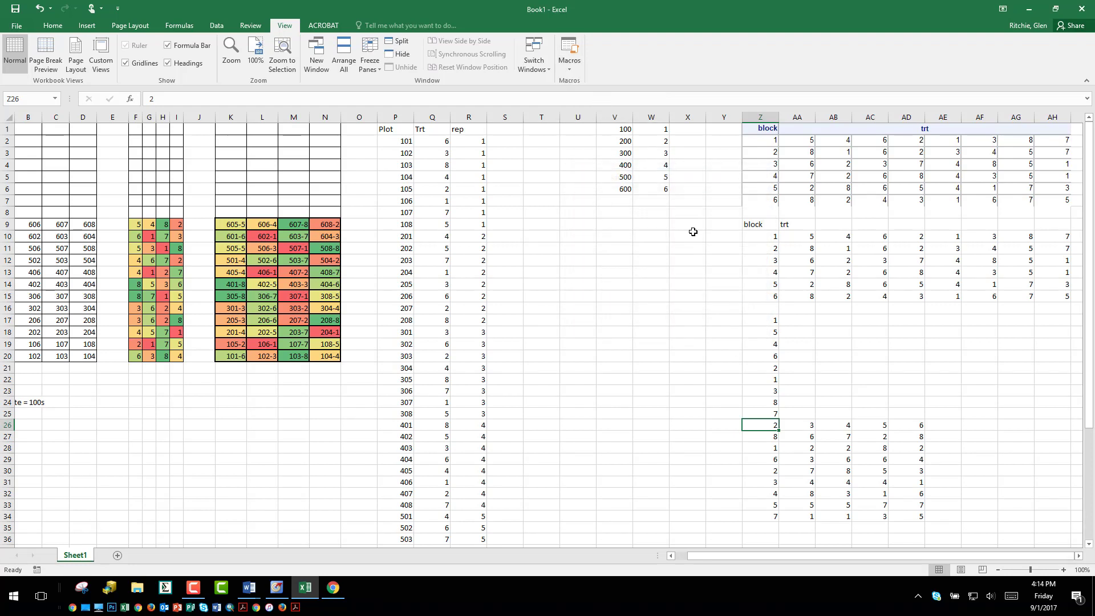
Set Macro1's shortcut key to Ctrl+Shift+E in its macro options and close the macro list
click(569, 70)
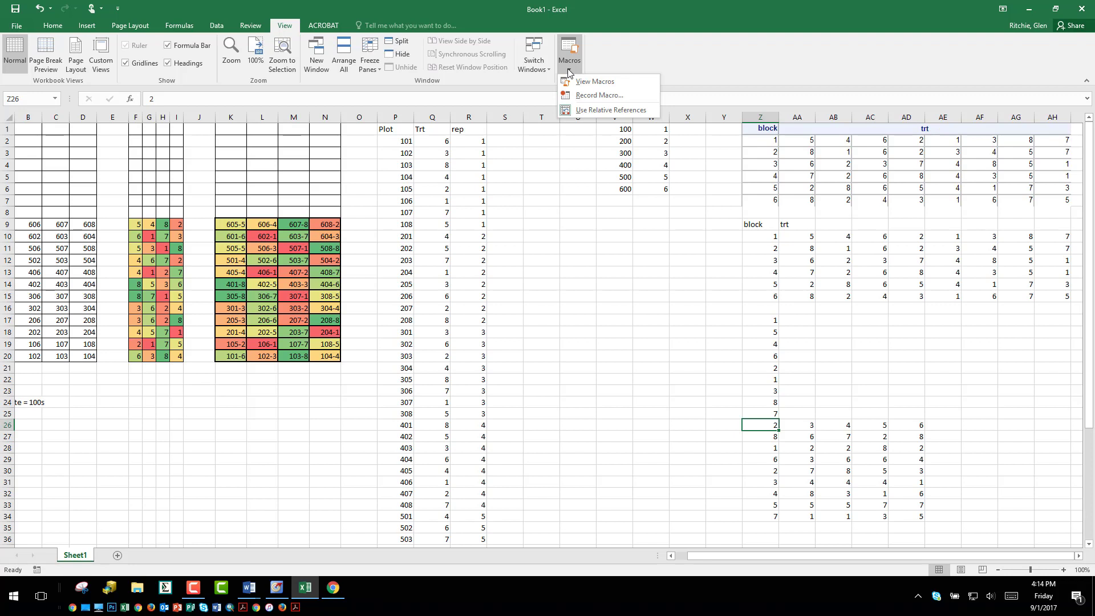
click(594, 82)
click(750, 267)
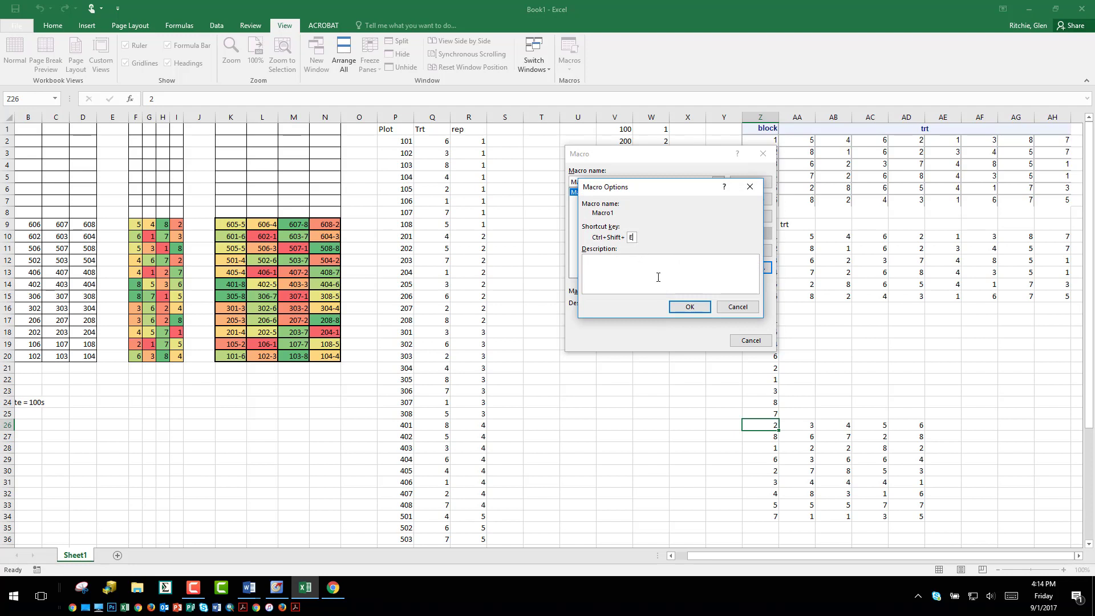
click(690, 307)
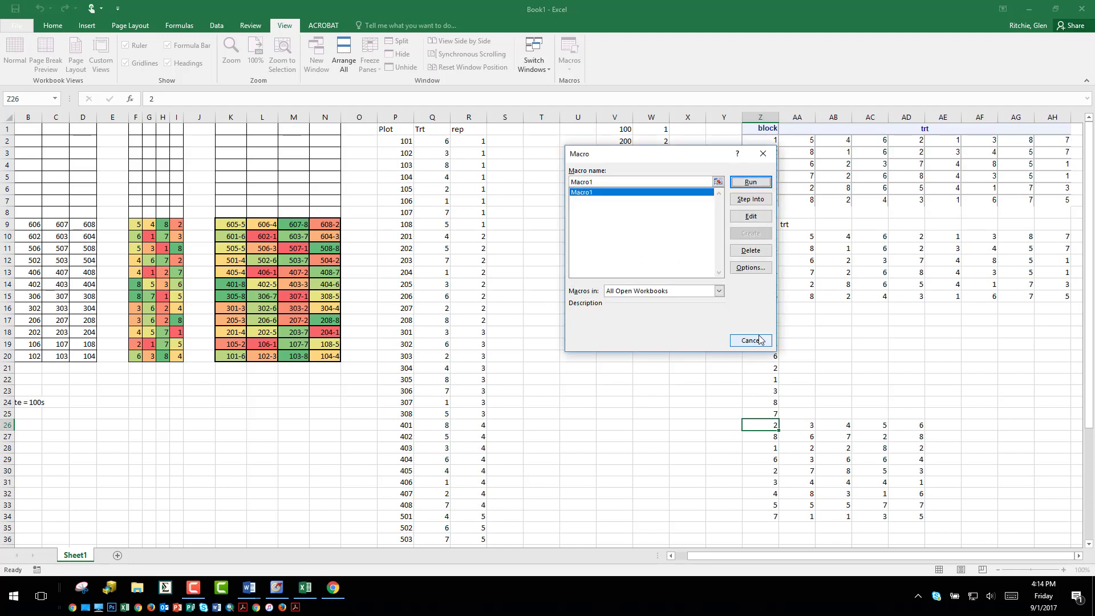
click(765, 156)
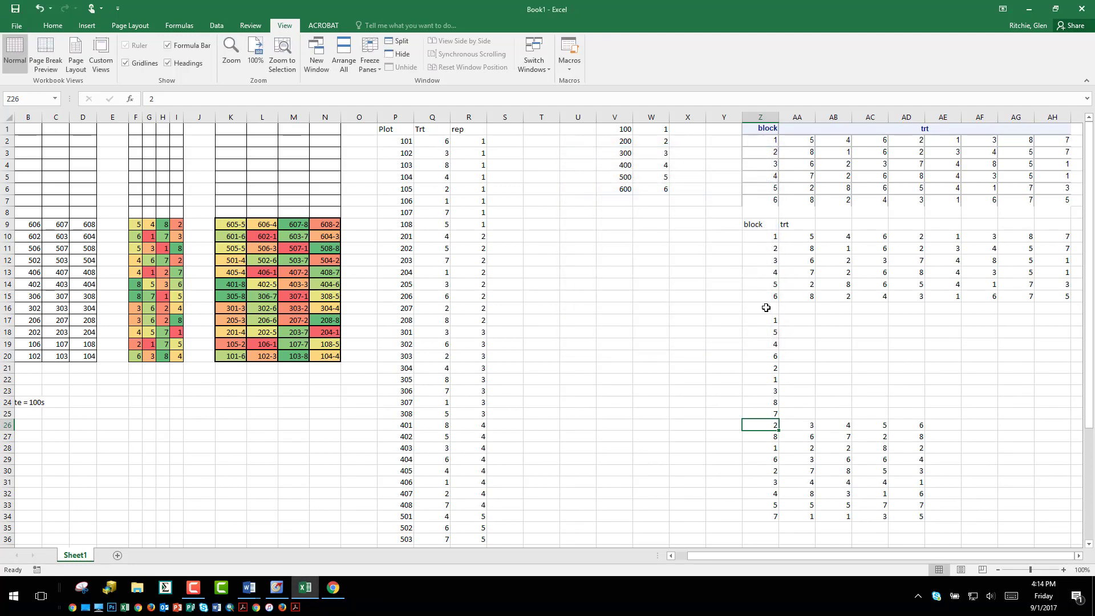
Run Macro1 repeatedly from Z26 to stack all remaining treatment columns in column Z, and return to Z17 to review the list
key(ctrl+q)
key(ctrl+q)
key(ctrl+q)
key(ctrl+q)
key(ctrl+q)
key(ctrl+q)
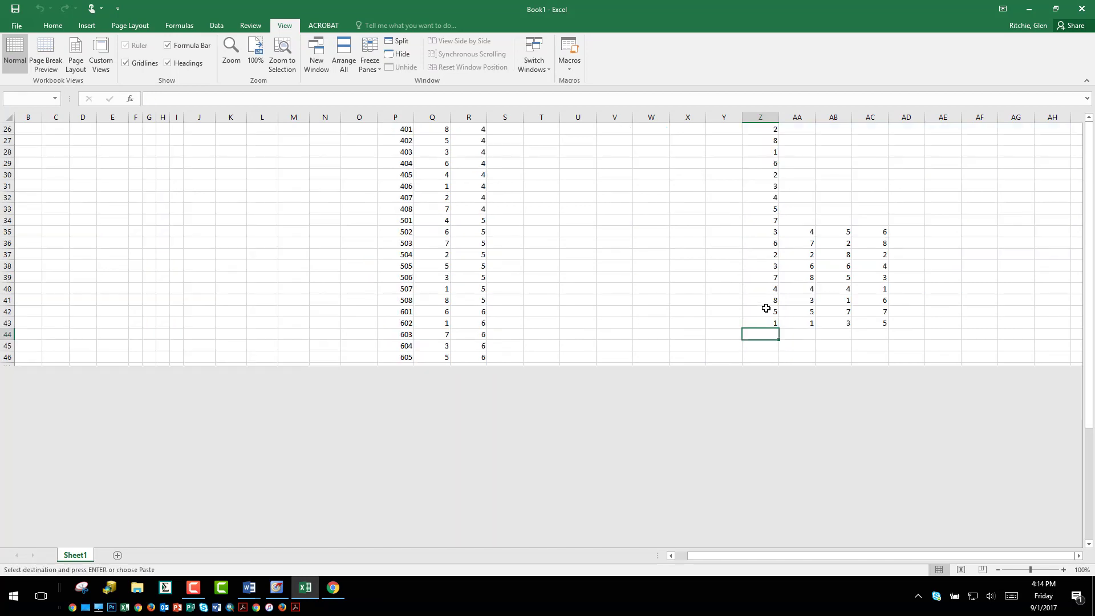
scroll(766, 308, up, 14)
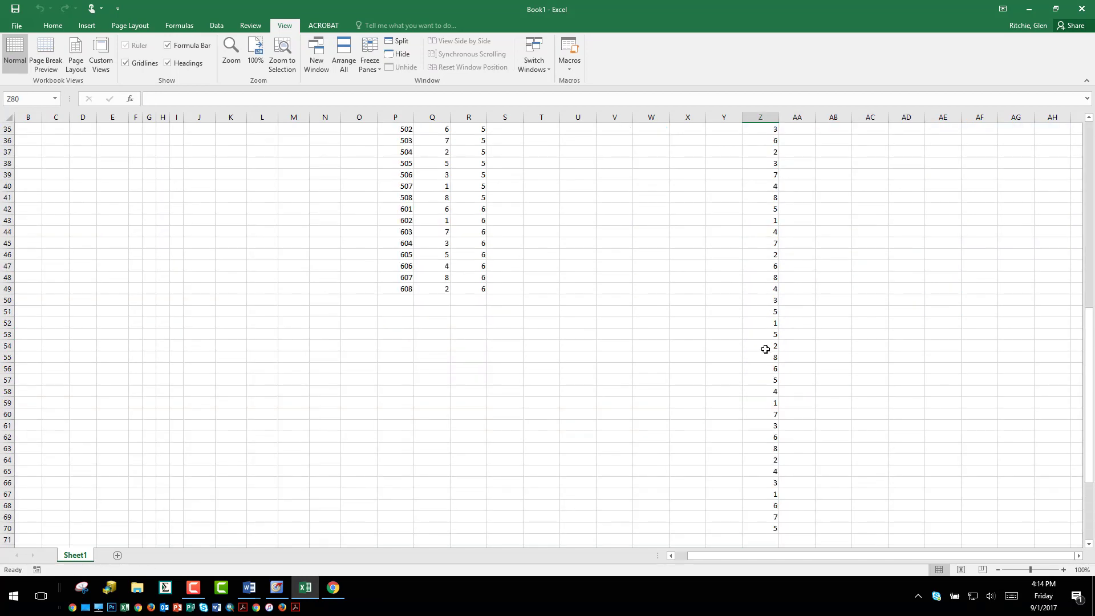
click(760, 198)
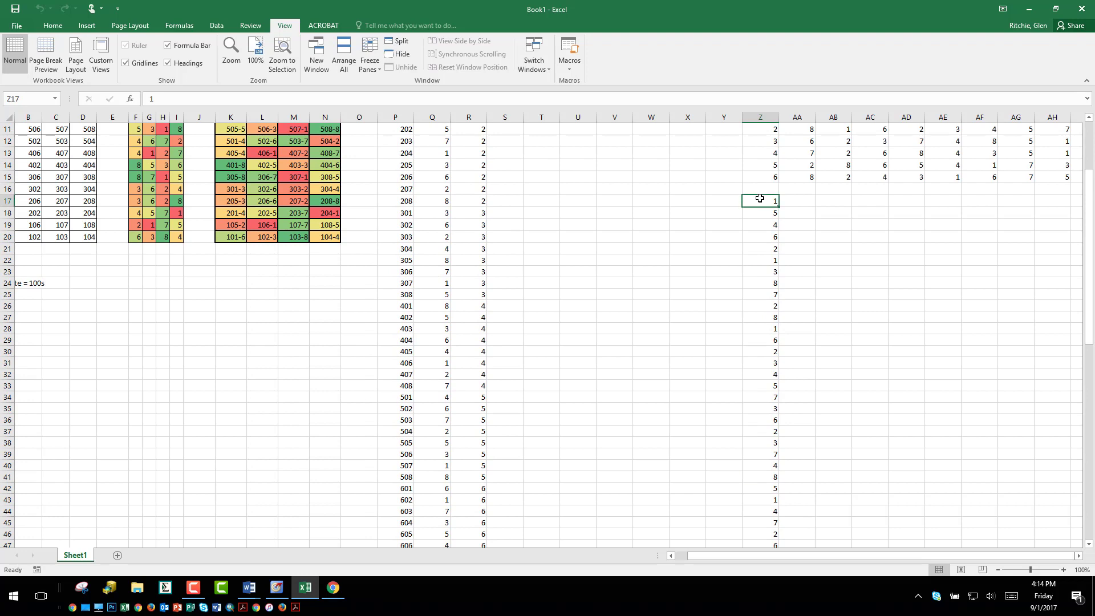
scroll(759, 199, up, 4)
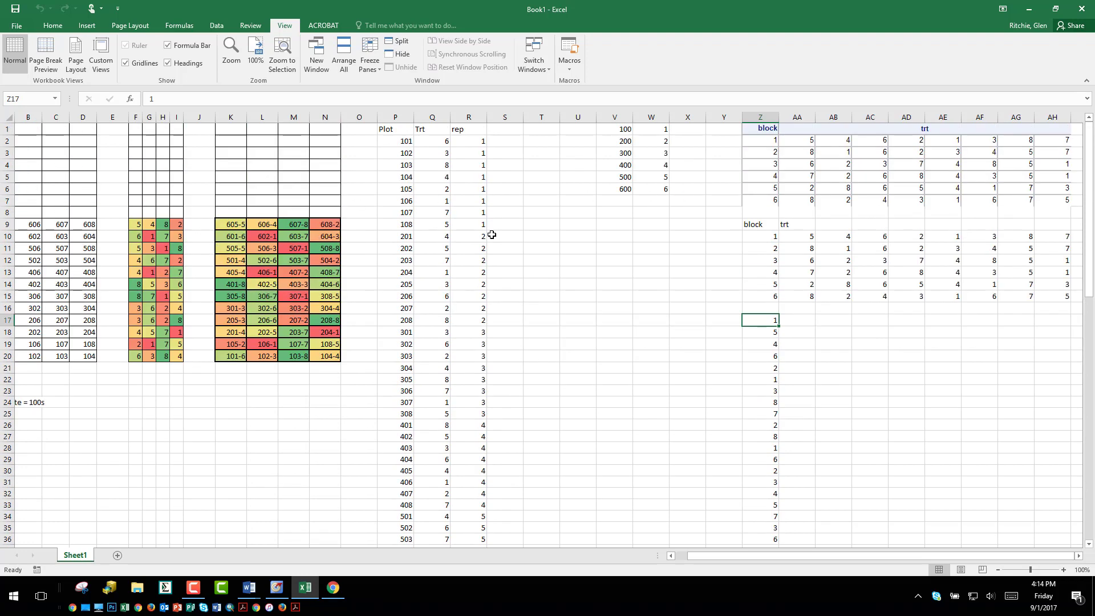
Delete columns Z through AJ, which hold the block tables and the stacked treatment list
drag(776, 118, 1003, 137)
right_click(969, 117)
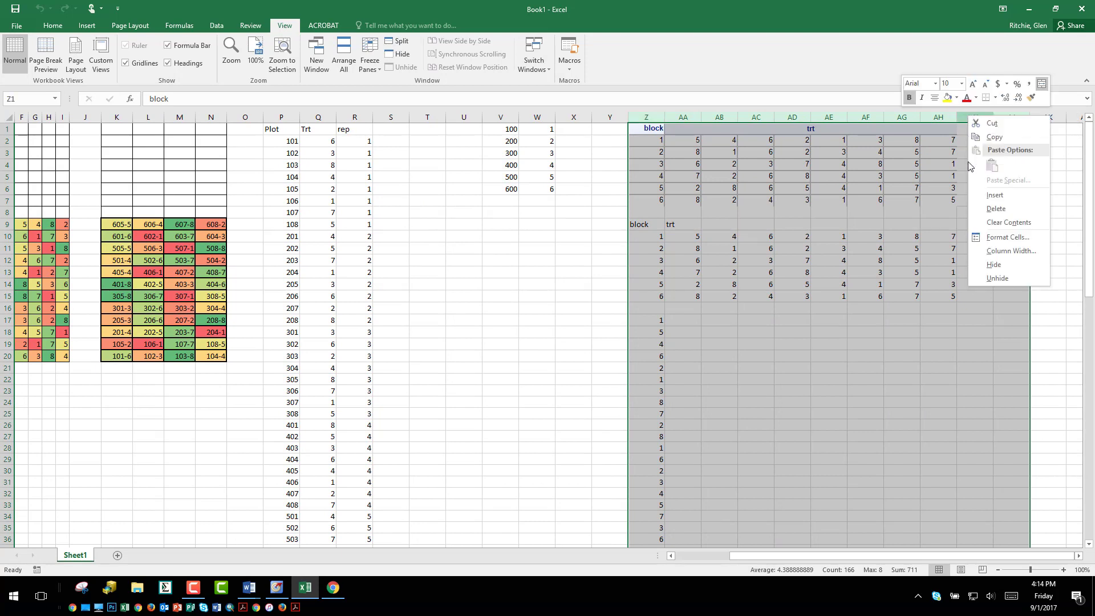
click(991, 209)
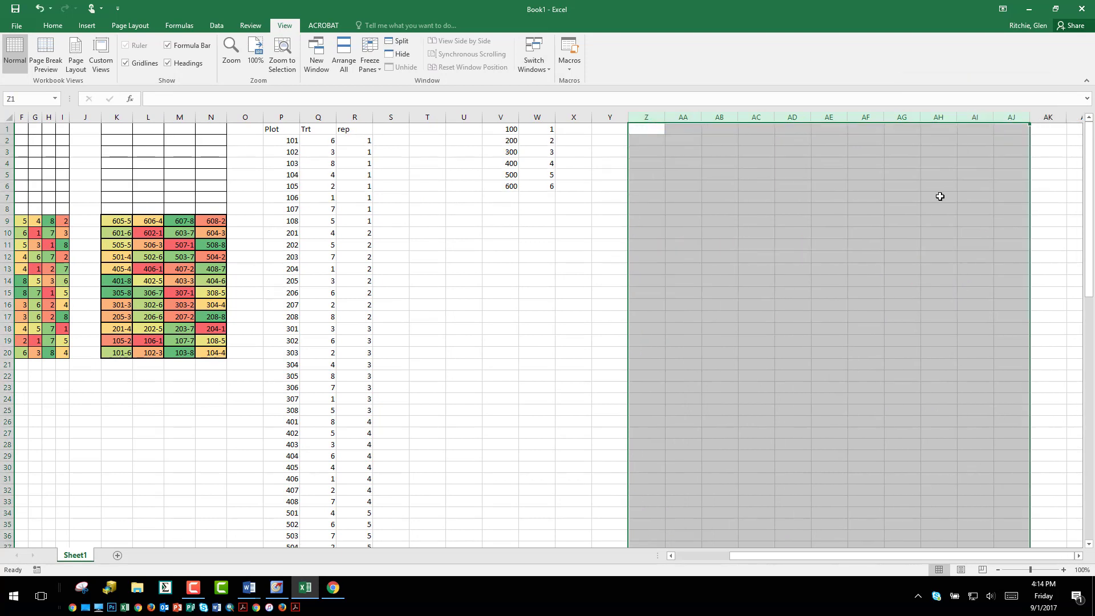
Move the active cell along row 1 from Z1 back toward the plot and treatment maps
click(647, 132)
key(Left)
key(Left)
key(Left)
key(Left)
key(Left)
key(Left)
key(Left)
key(Left)
key(Left)
key(Left)
key(Left)
key(Left)
key(Left)
key(Left)
key(Left)
key(Left)
key(Left)
key(Left)
key(Left)
key(Left)
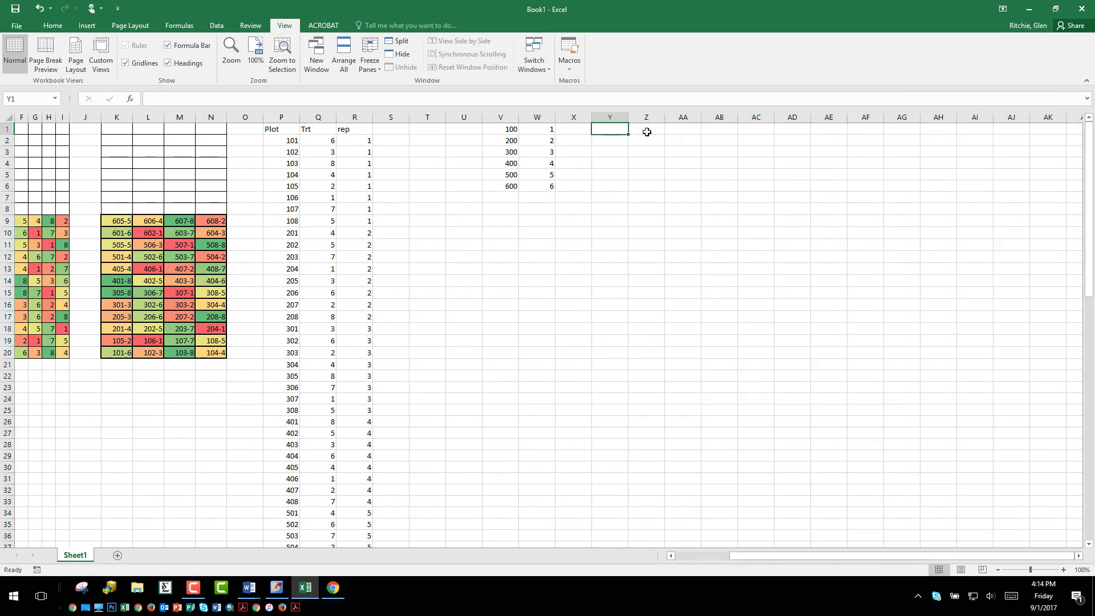